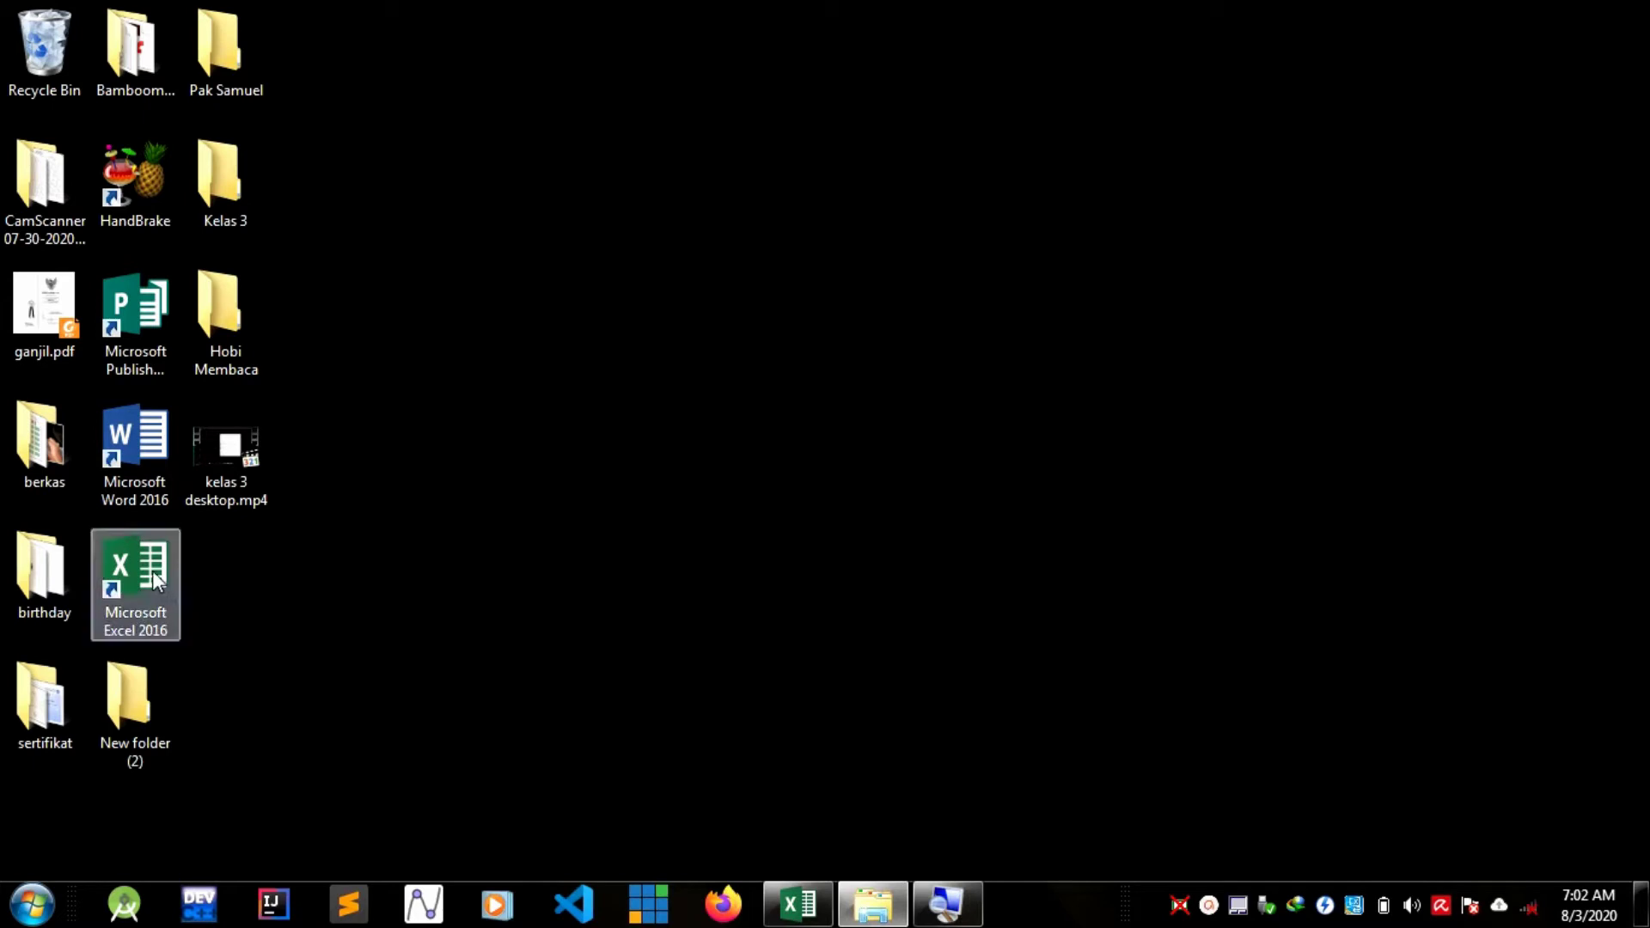
Launch Excel 2016 from the Start menu's Microsoft Office folder, then close its start screen.
click(4, 916)
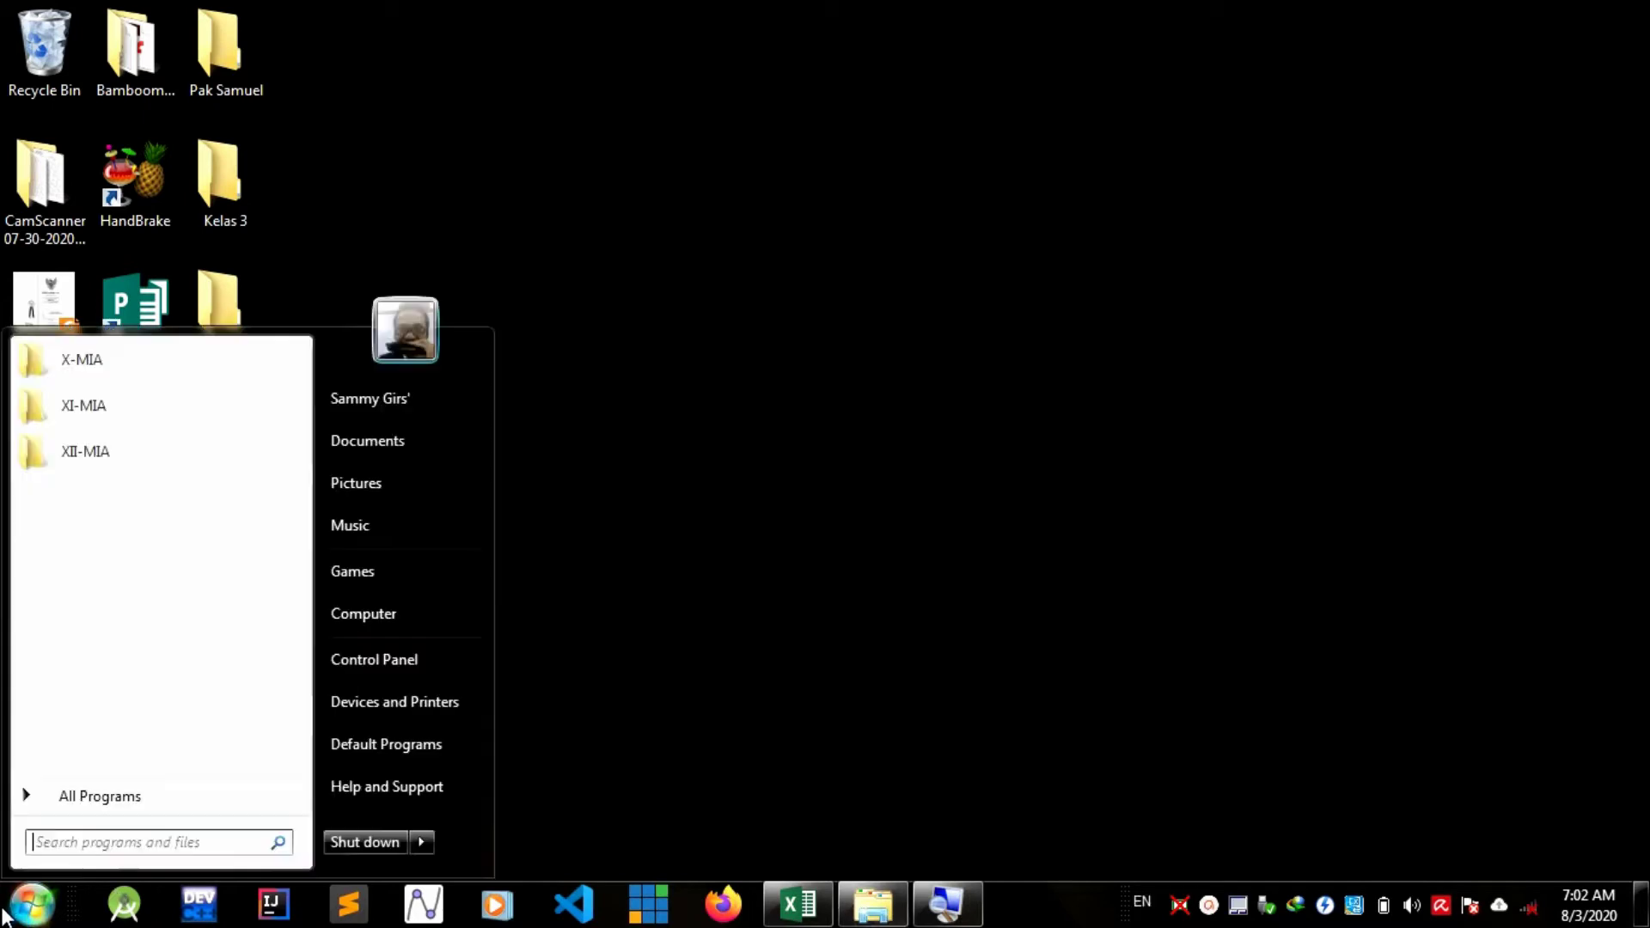
click(74, 796)
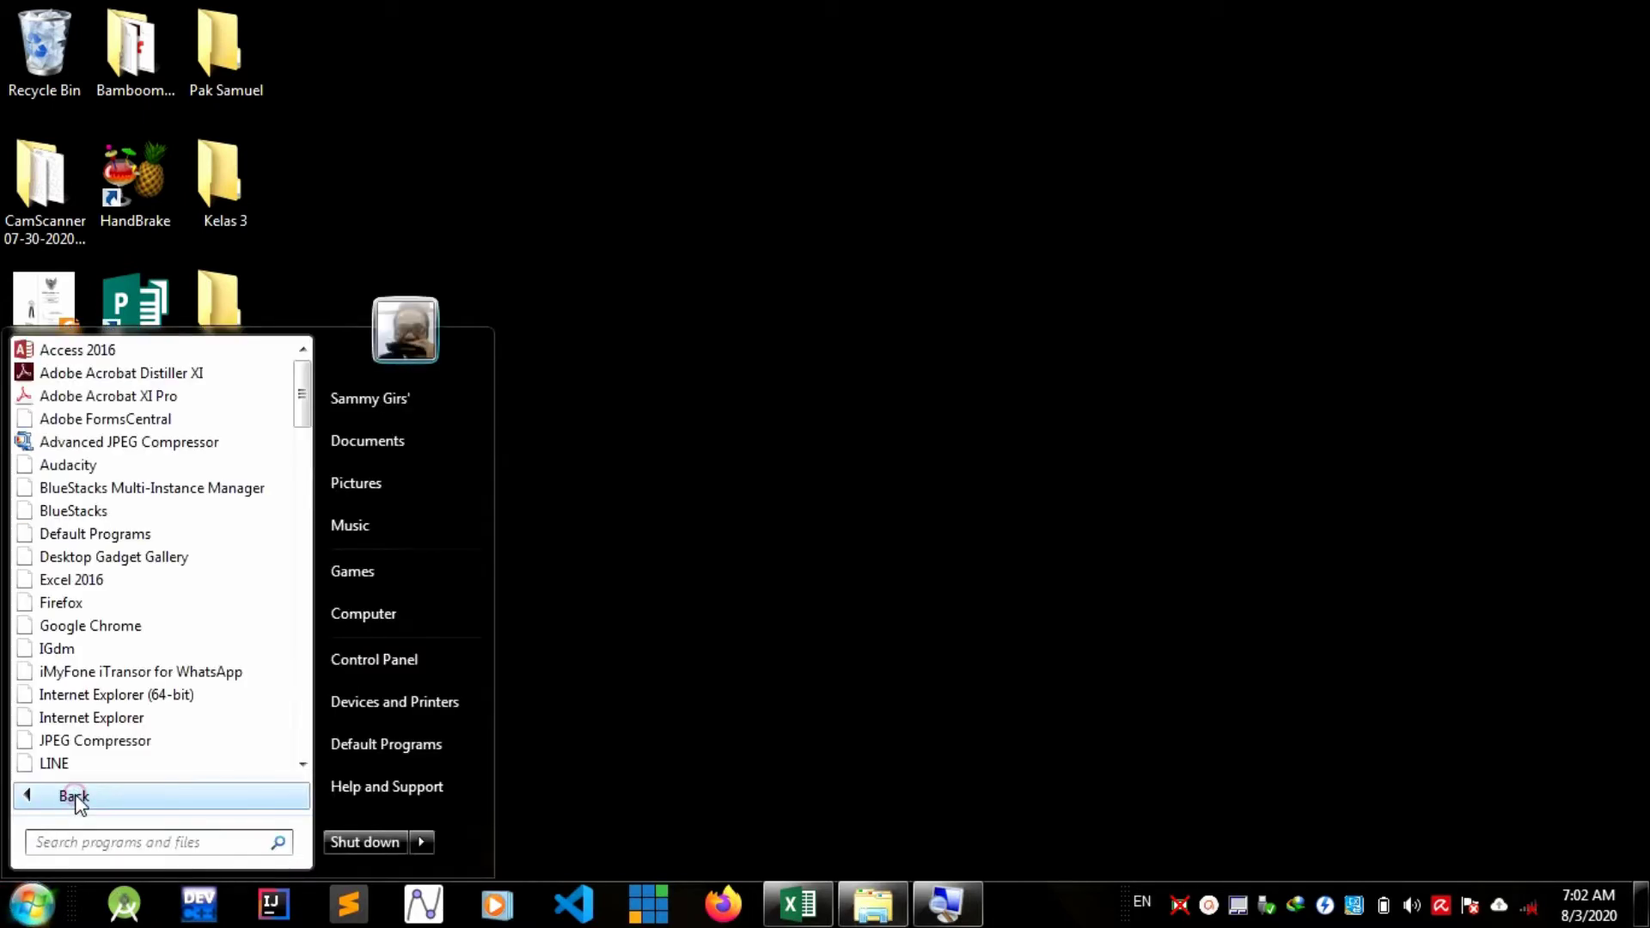
drag(301, 404, 318, 658)
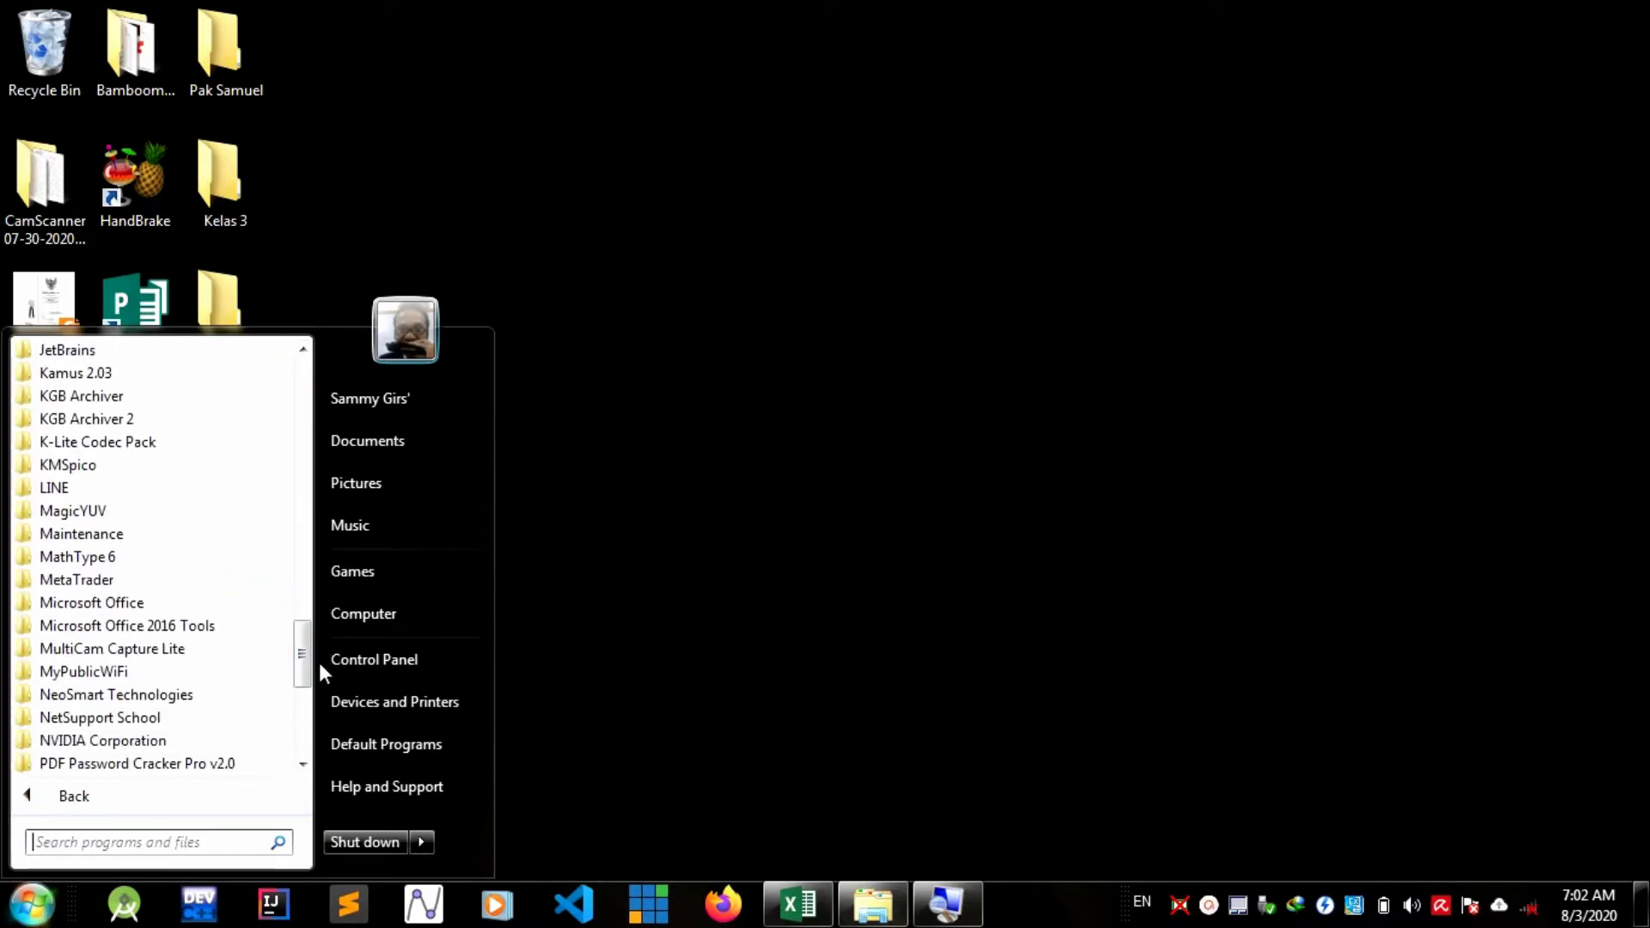
click(220, 604)
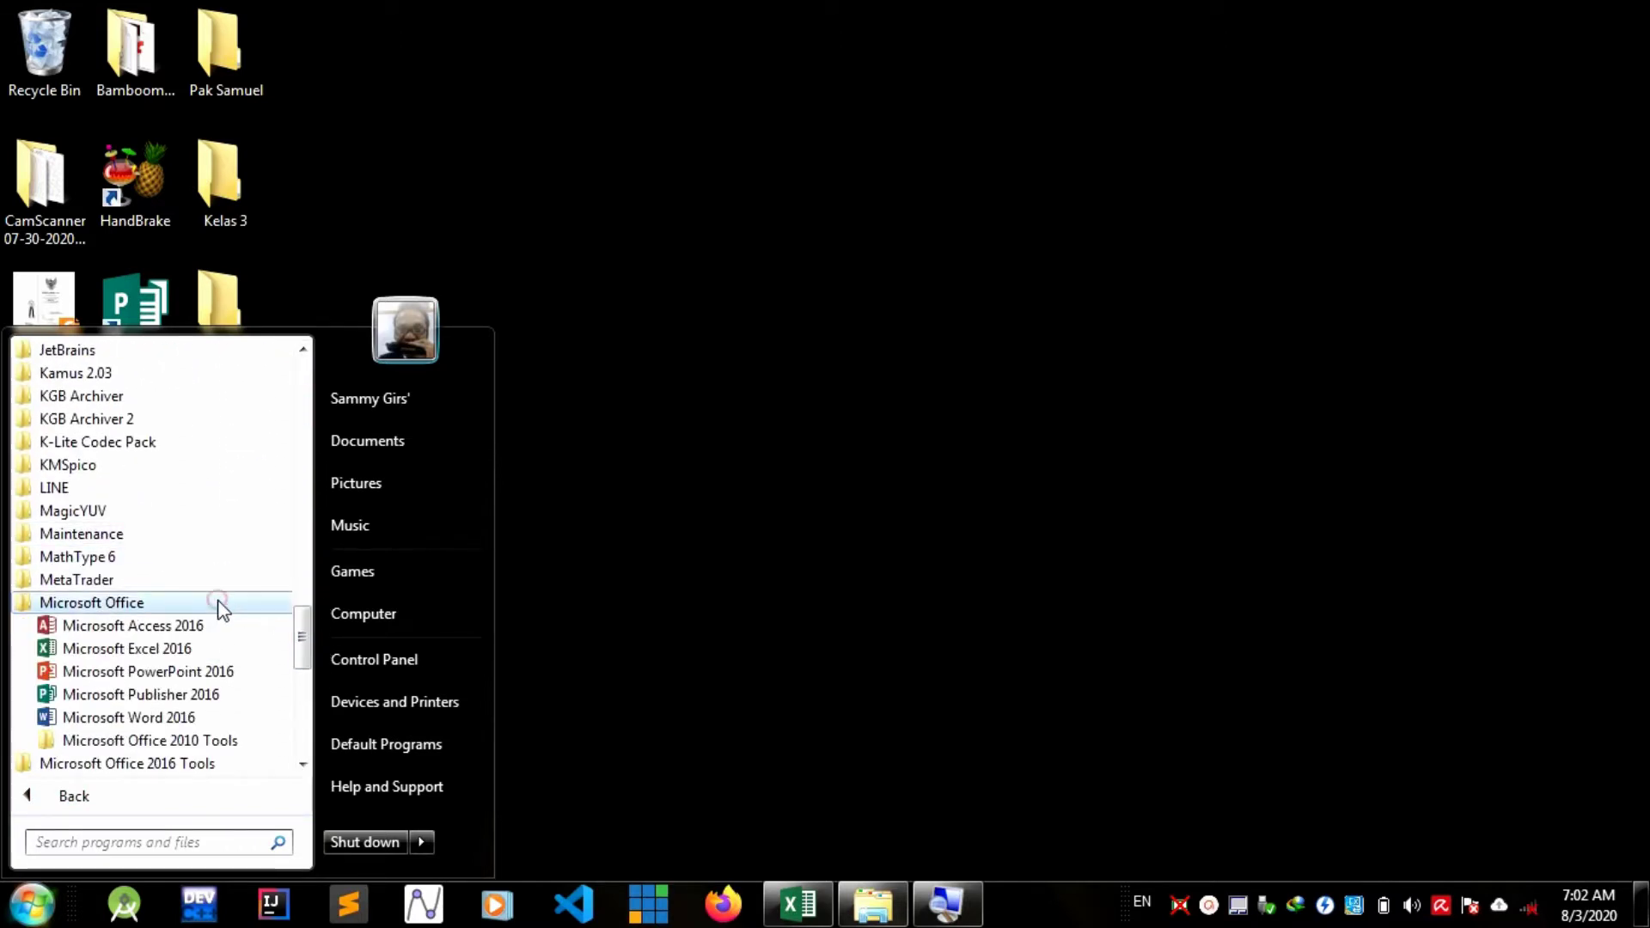
click(172, 658)
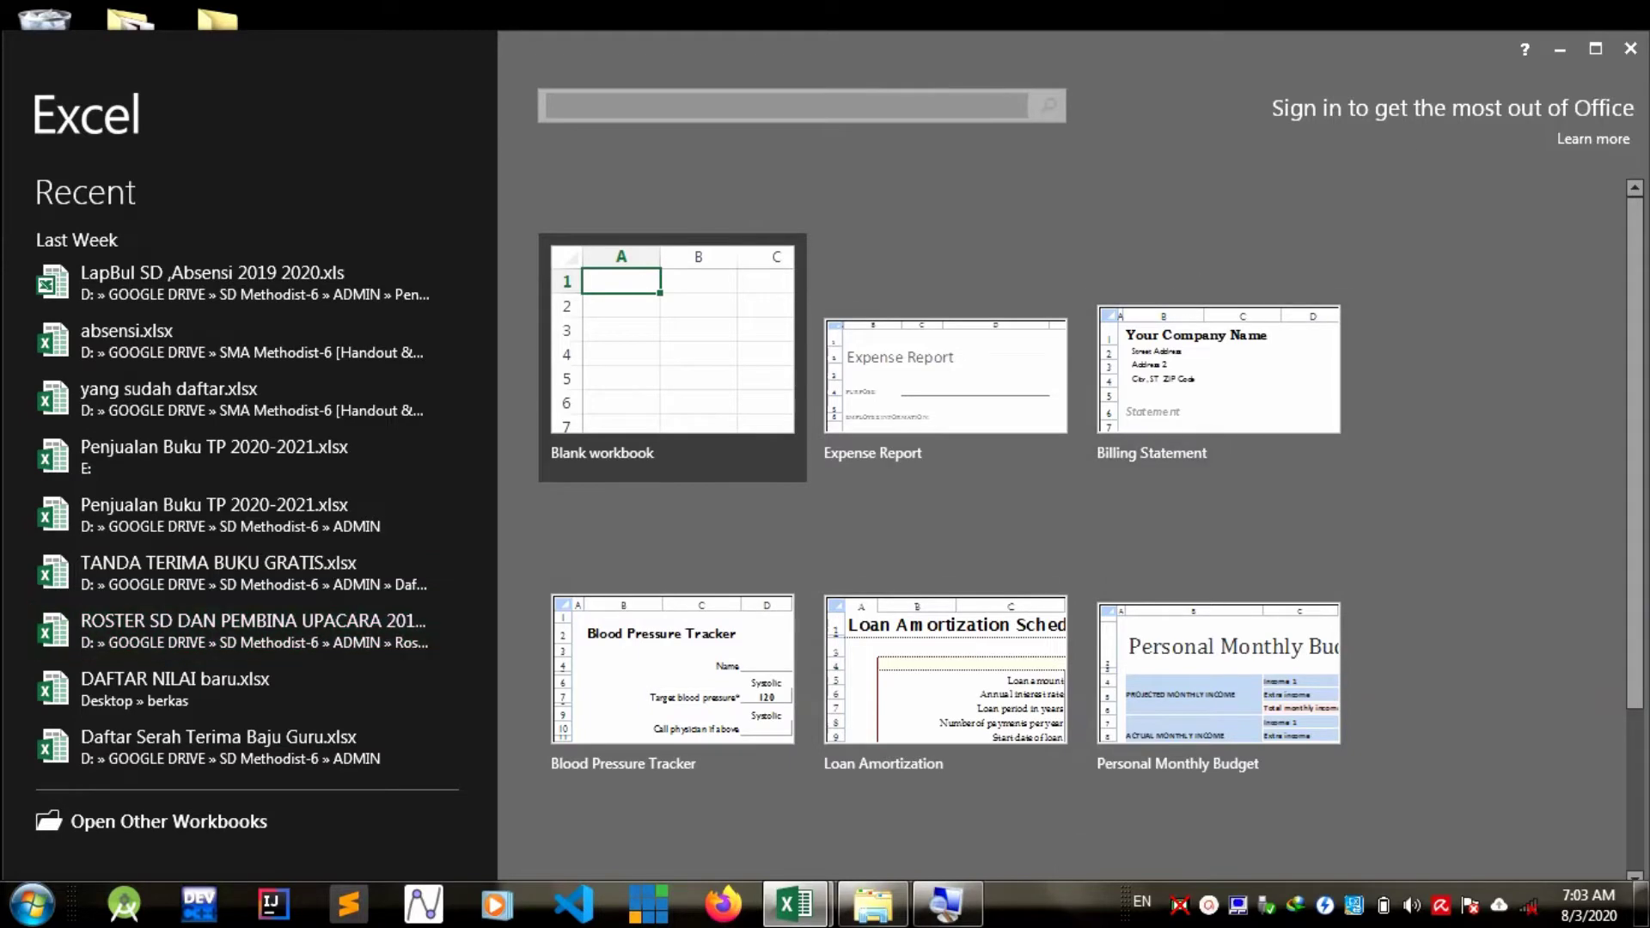
click(1631, 50)
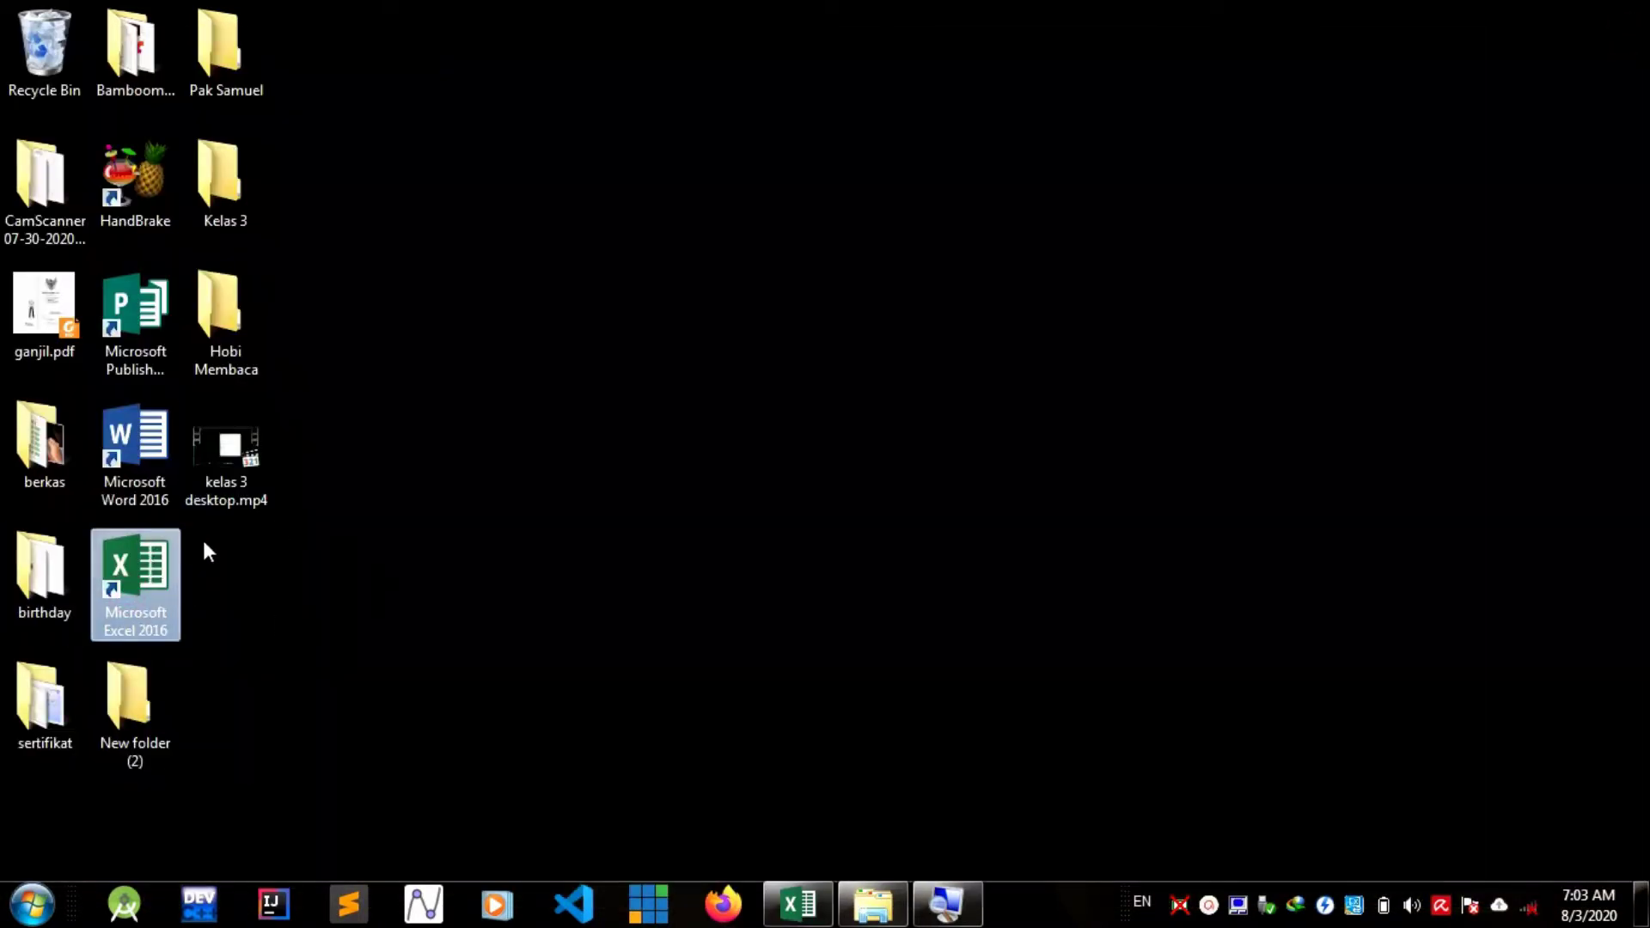
Relaunch Excel from the desktop, create a blank workbook, and zoom in.
double_click(140, 567)
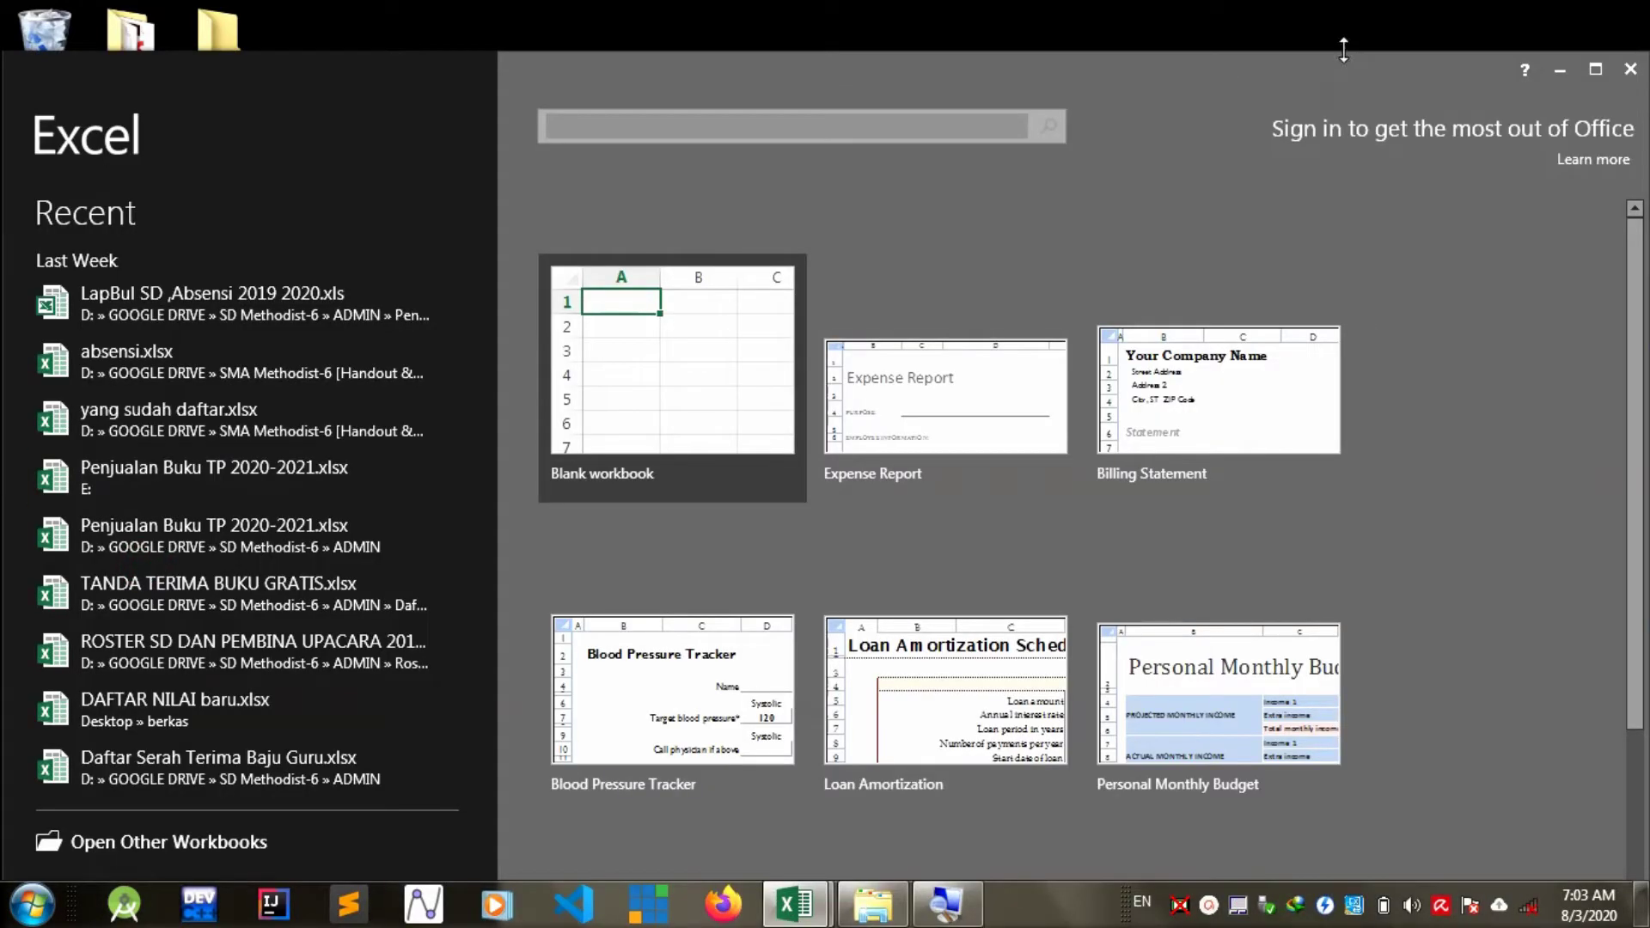
click(1596, 69)
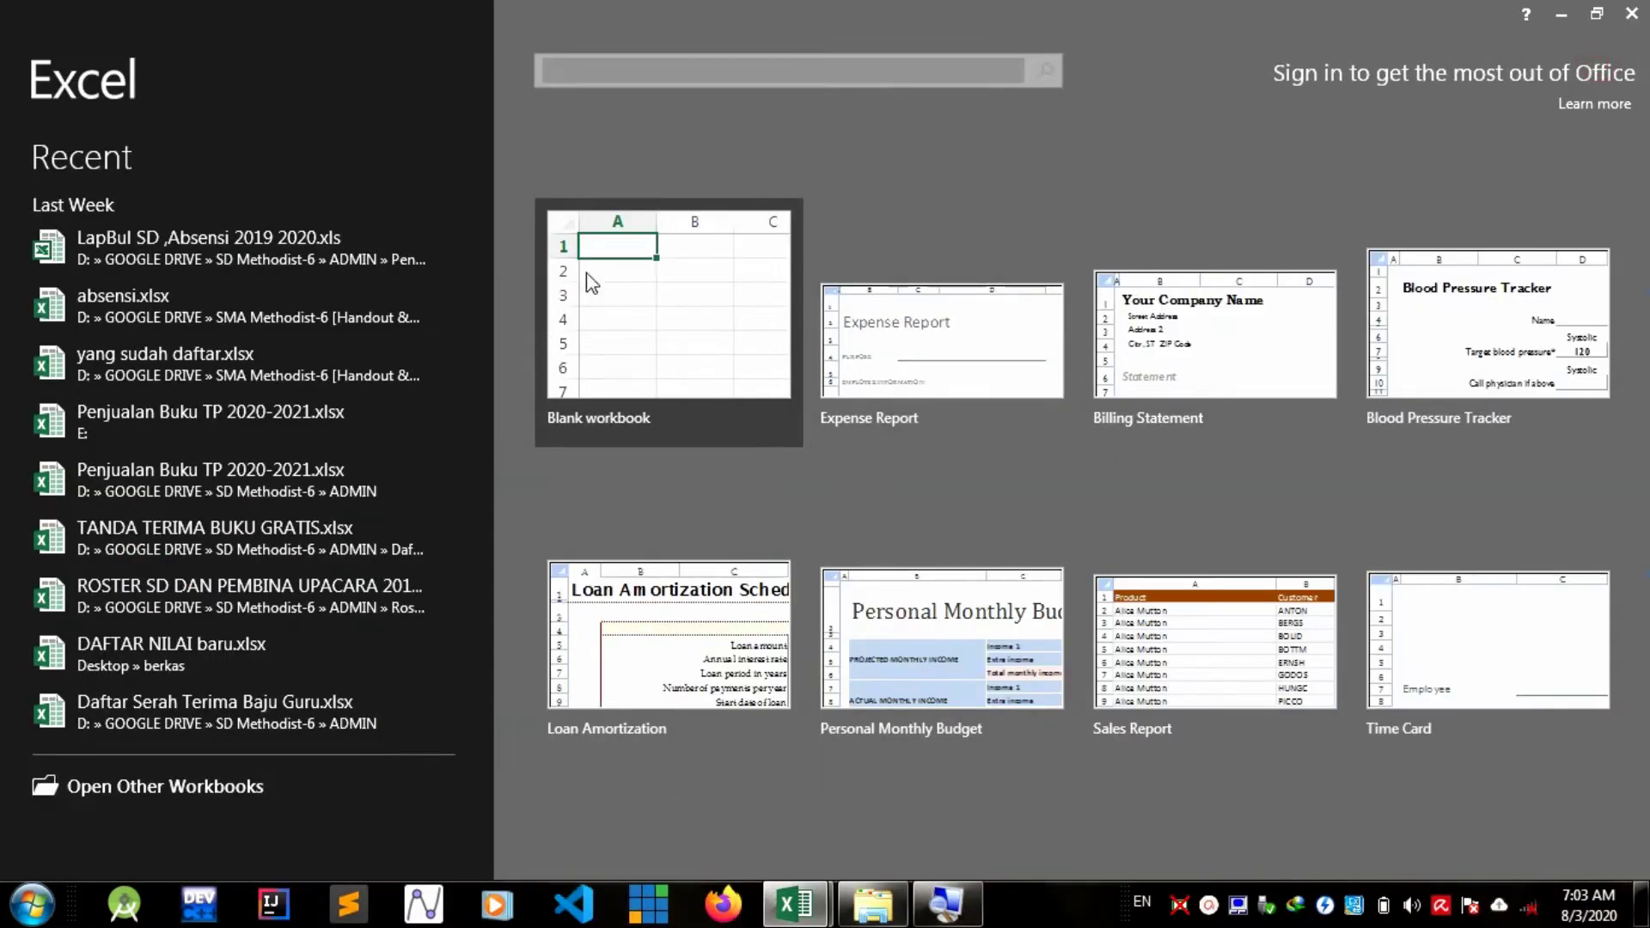
click(622, 325)
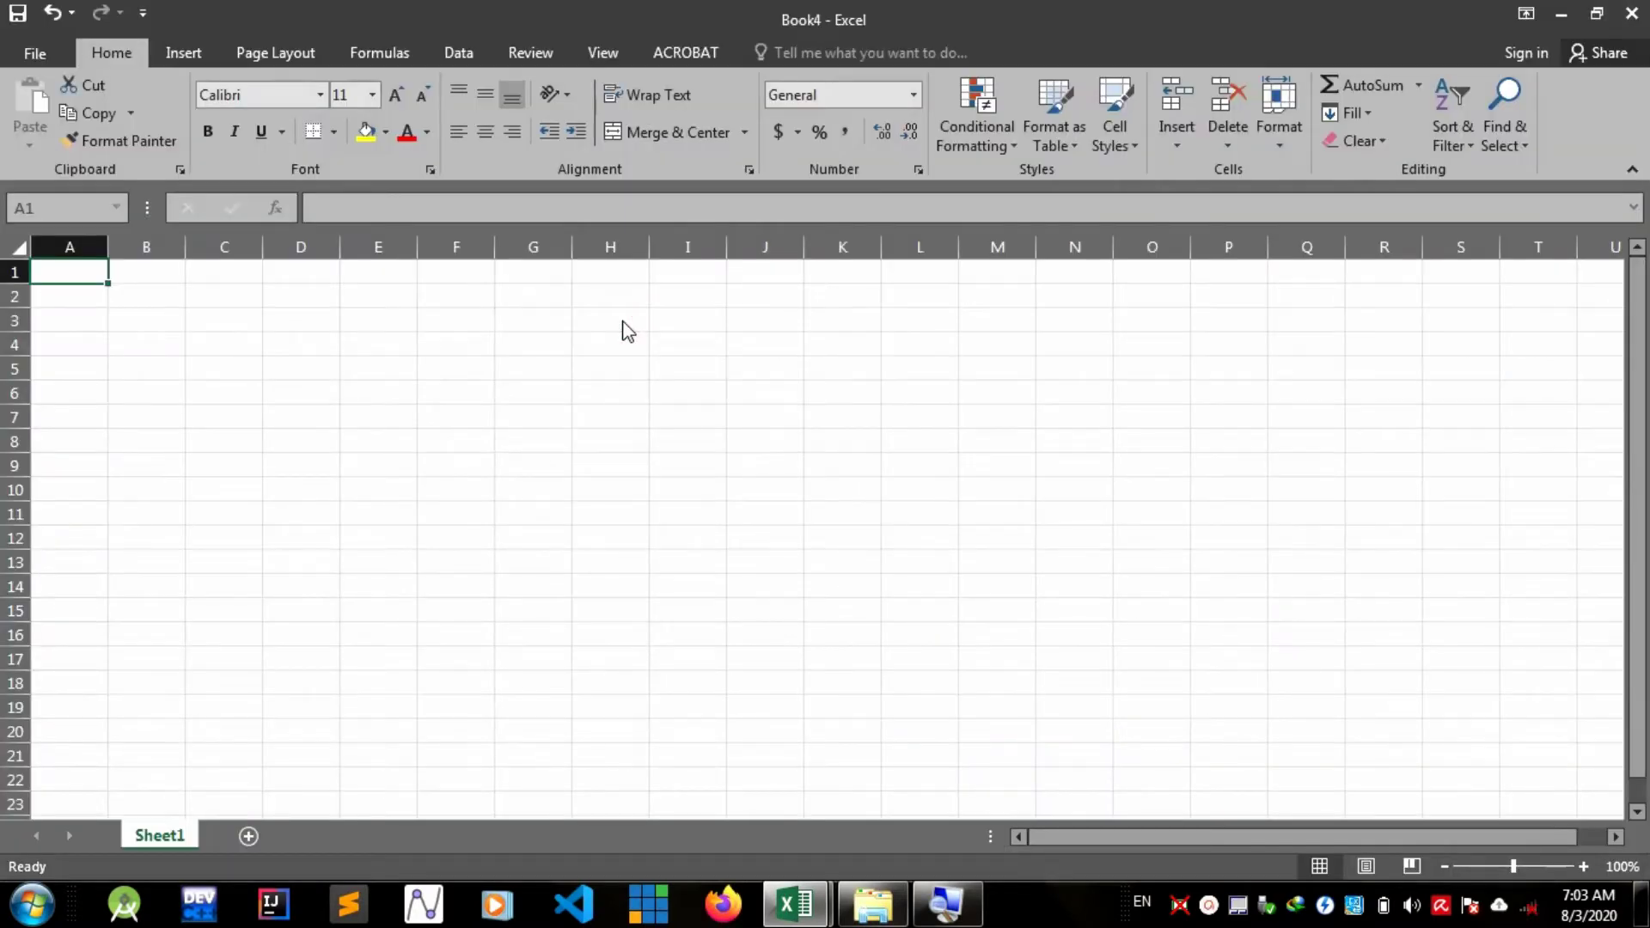
click(1586, 864)
click(1586, 865)
click(1586, 864)
Zoom in further and enter the title DAFTAR NAMA TEMANKU in cell A1.
click(1586, 865)
click(1587, 865)
click(1586, 865)
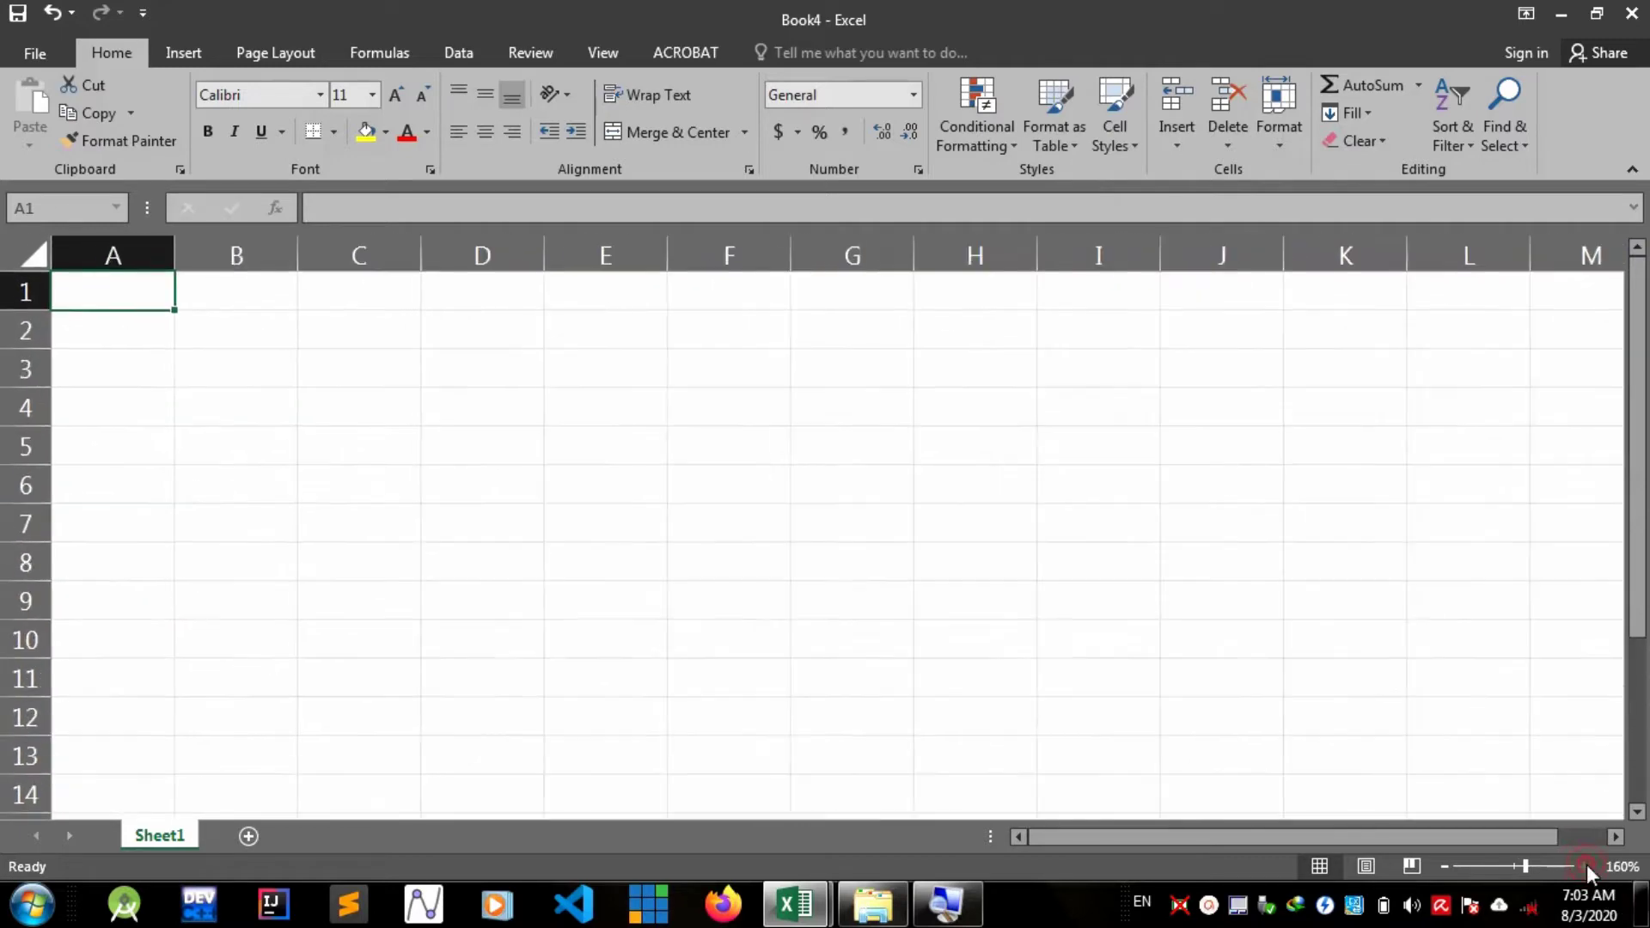
click(1587, 864)
click(1587, 864)
click(1586, 865)
click(1586, 865)
click(1586, 865)
click(1587, 865)
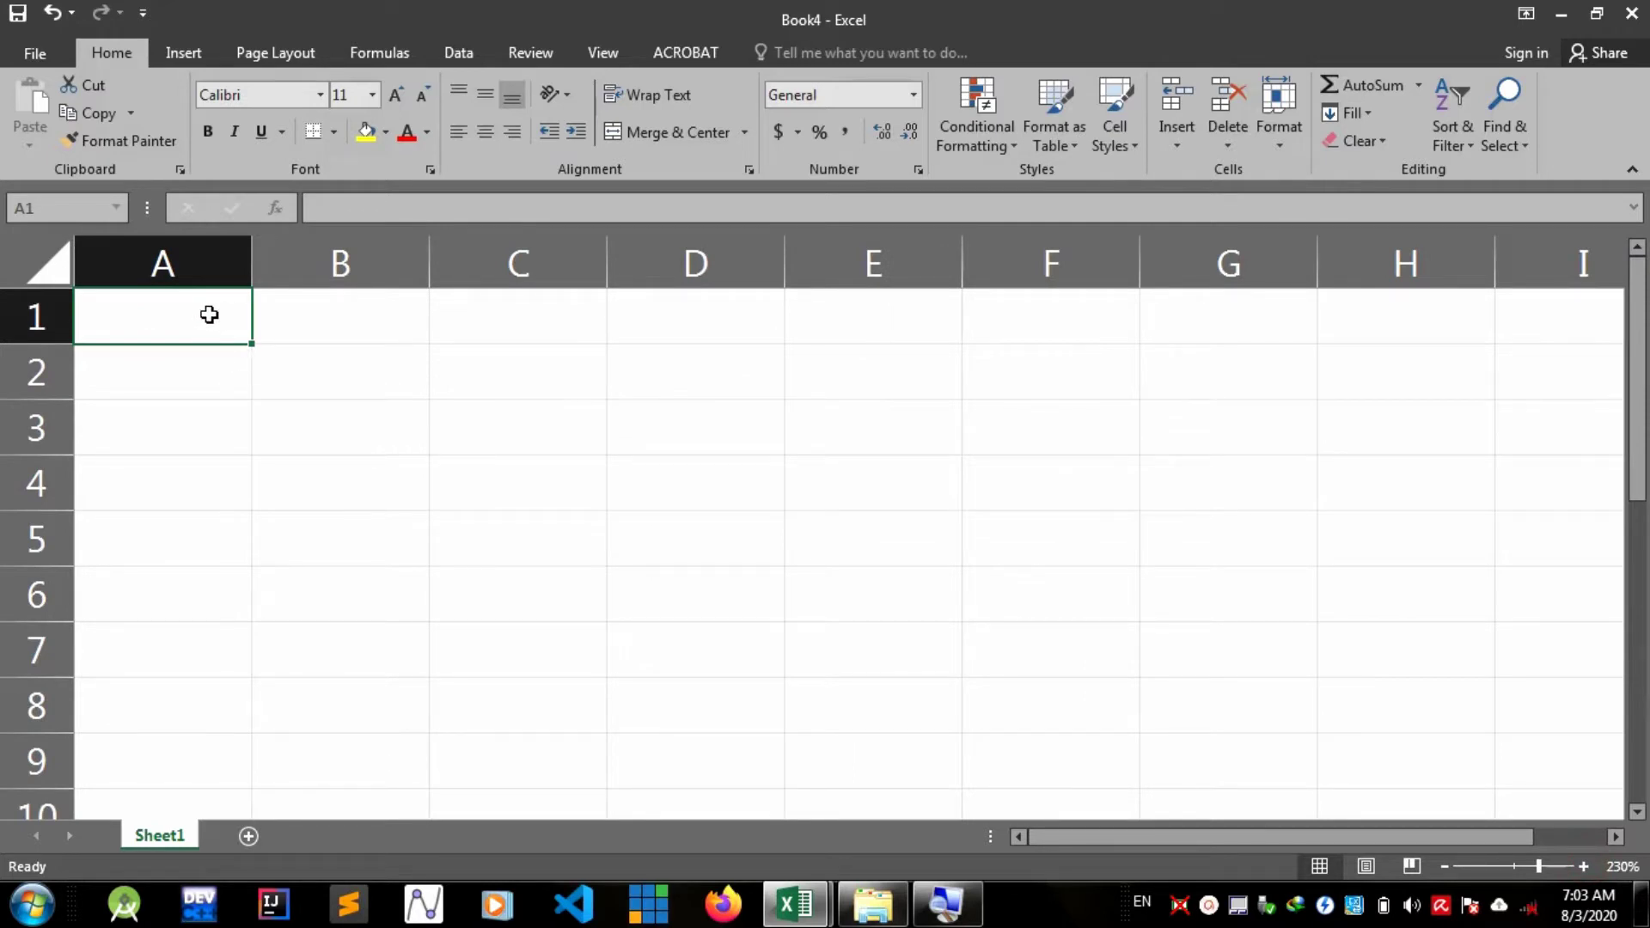
text(DA)
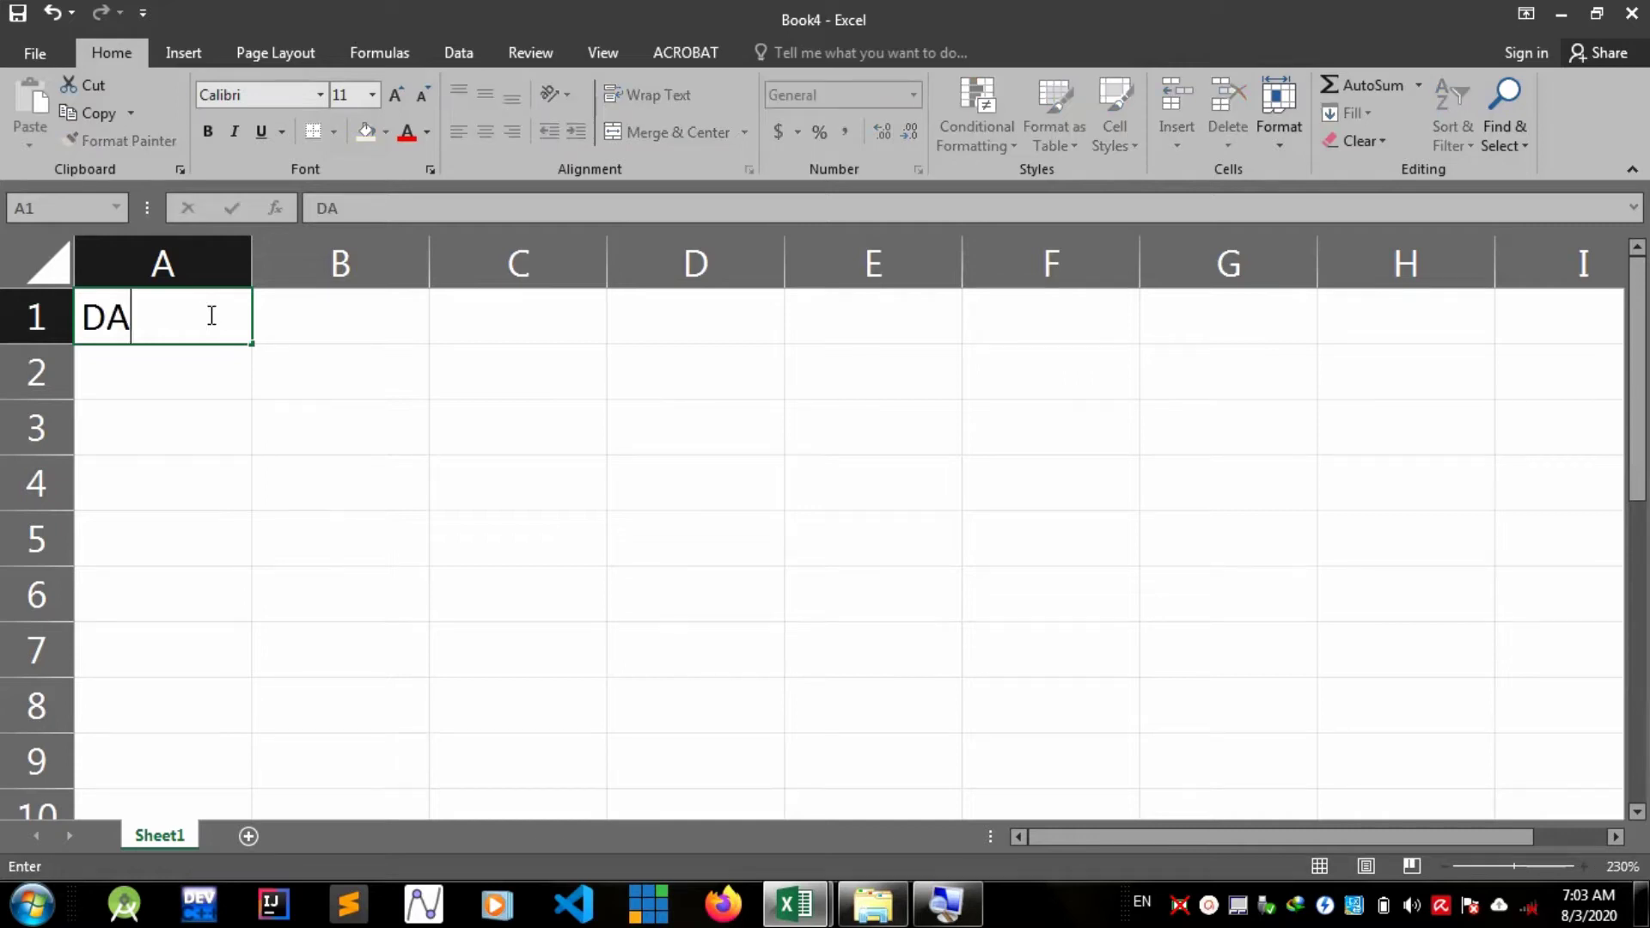
text(FTAR NAMA )
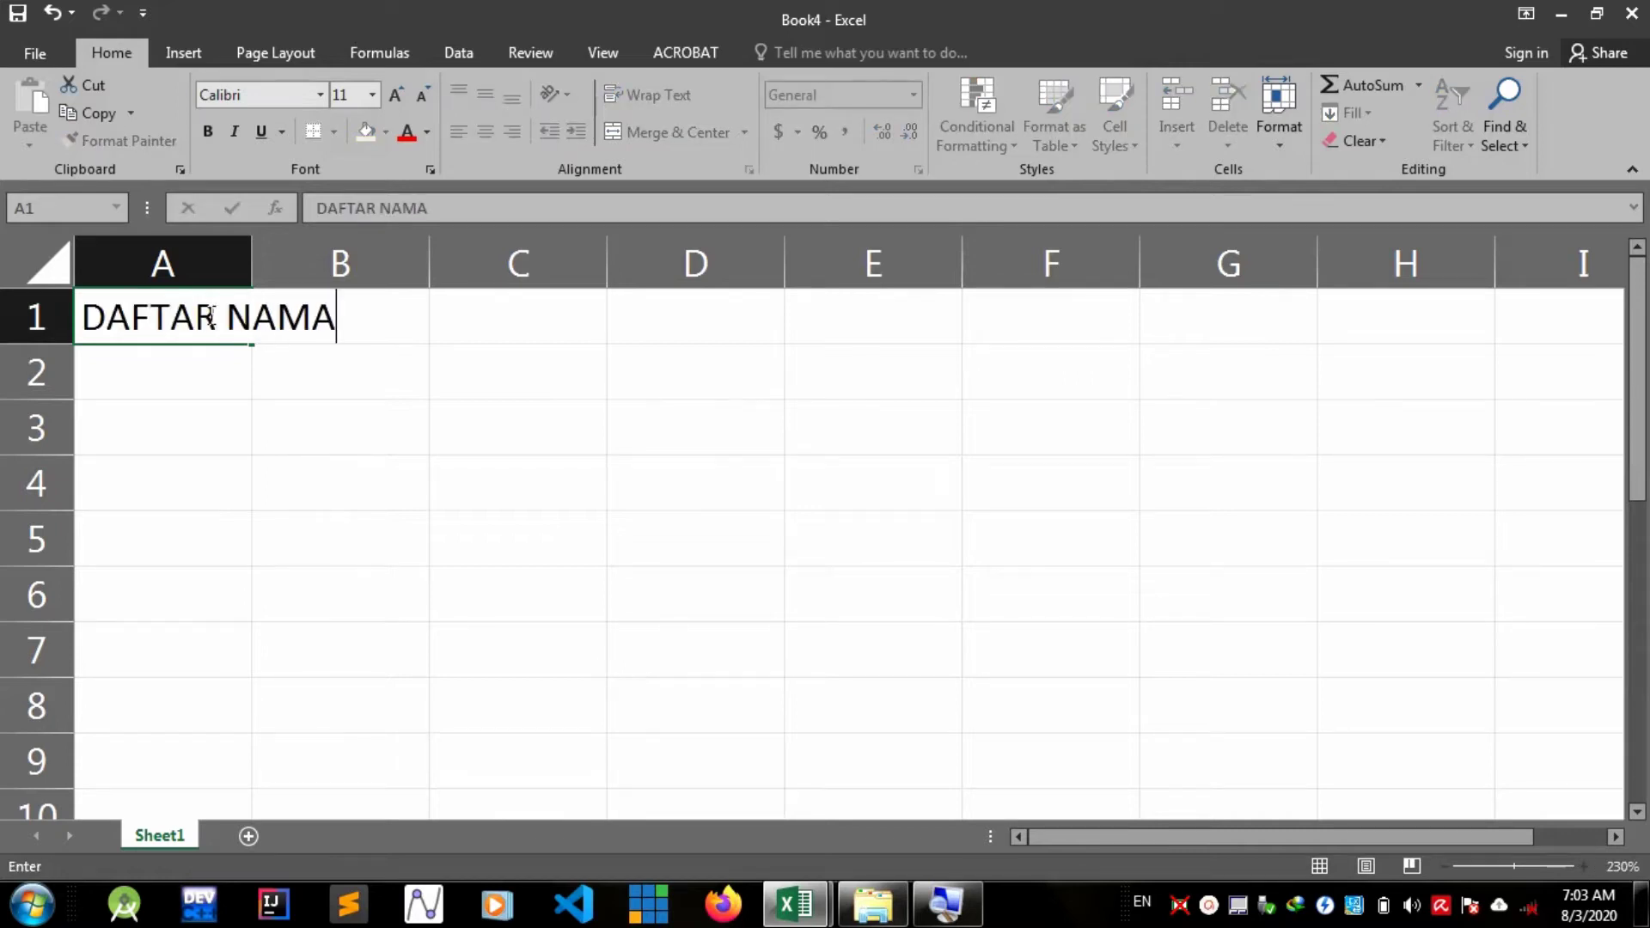
text(TEMANKU)
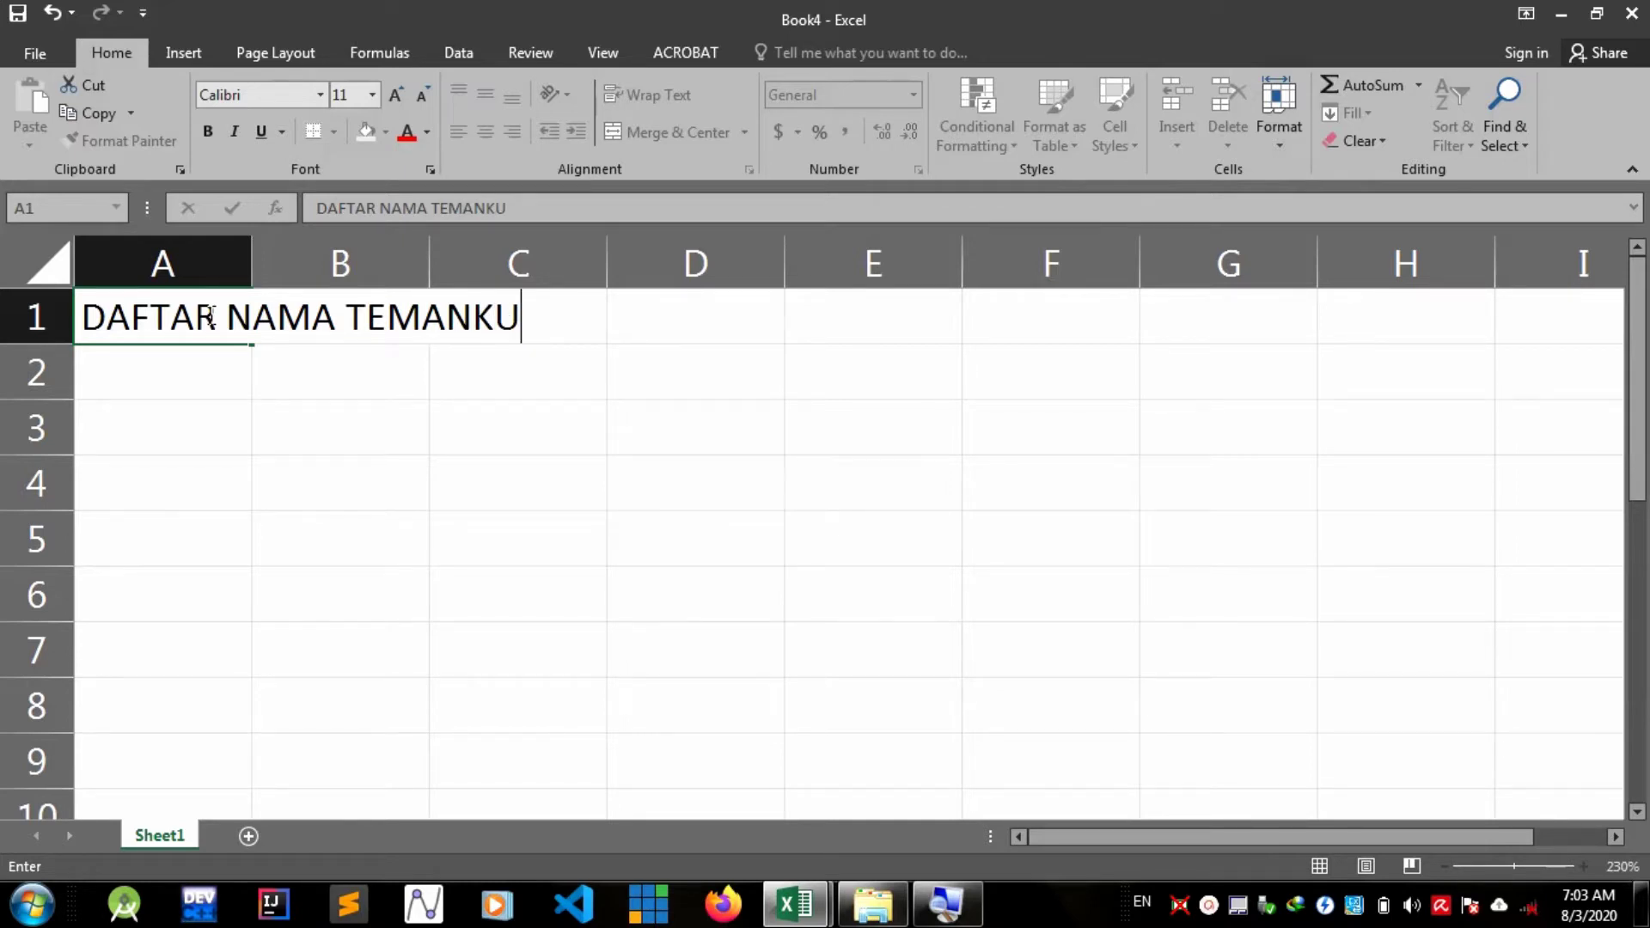
key(Return)
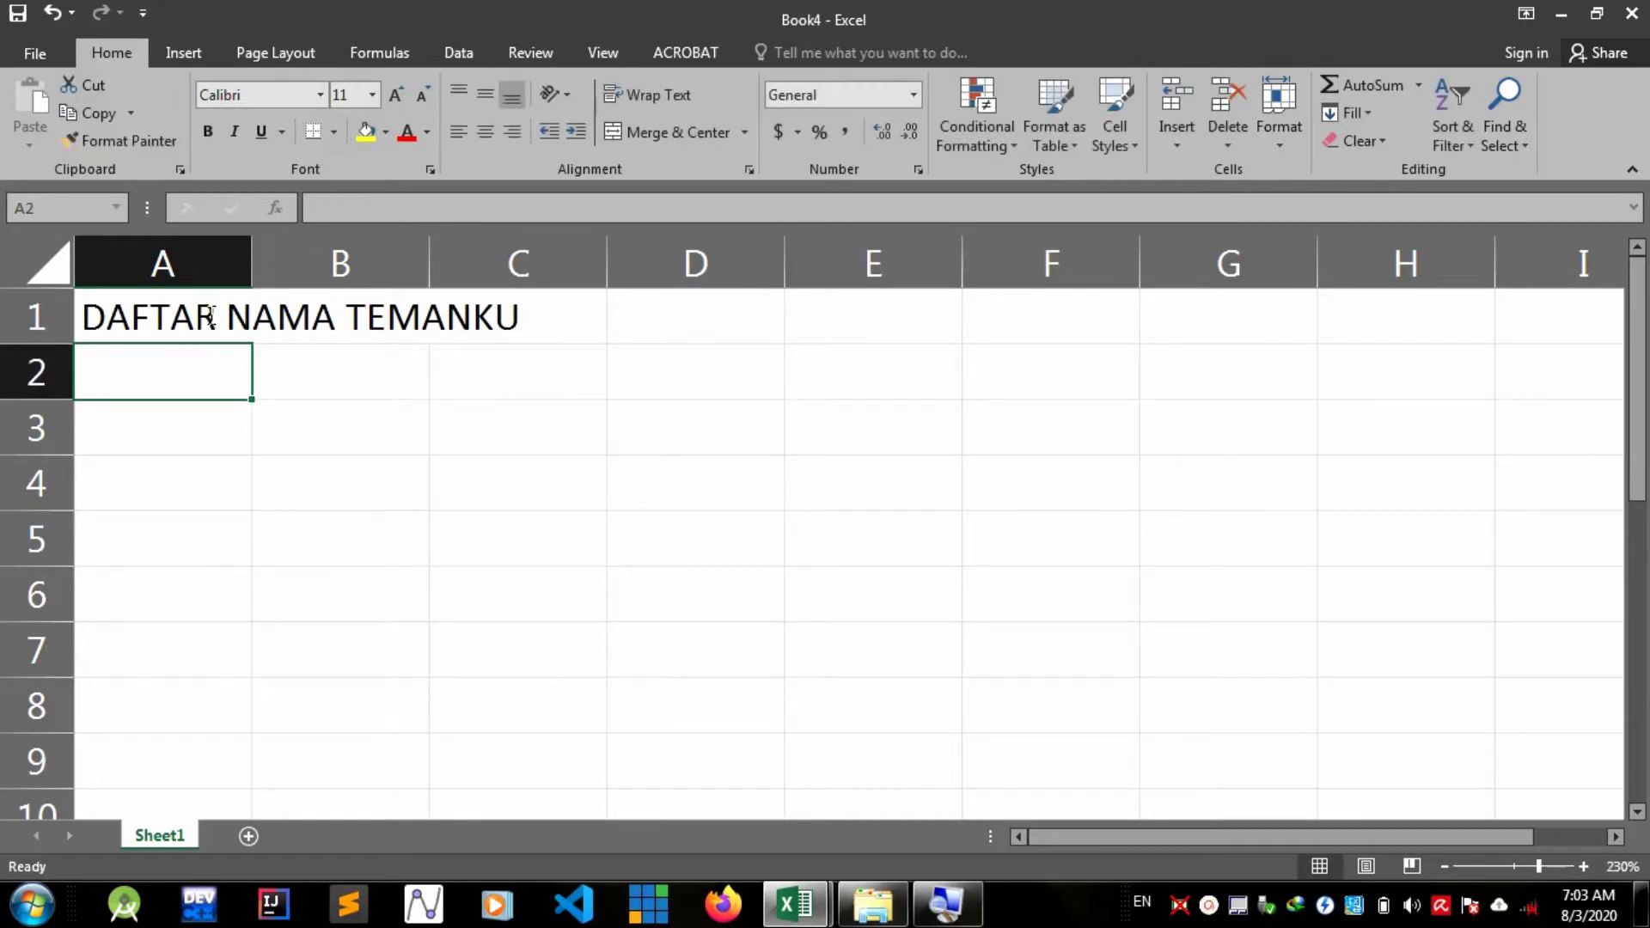
Enter the headers NO, NAMA, TGL LAHIR, ALAMAT, TELEPON across A3:E3.
key(Return)
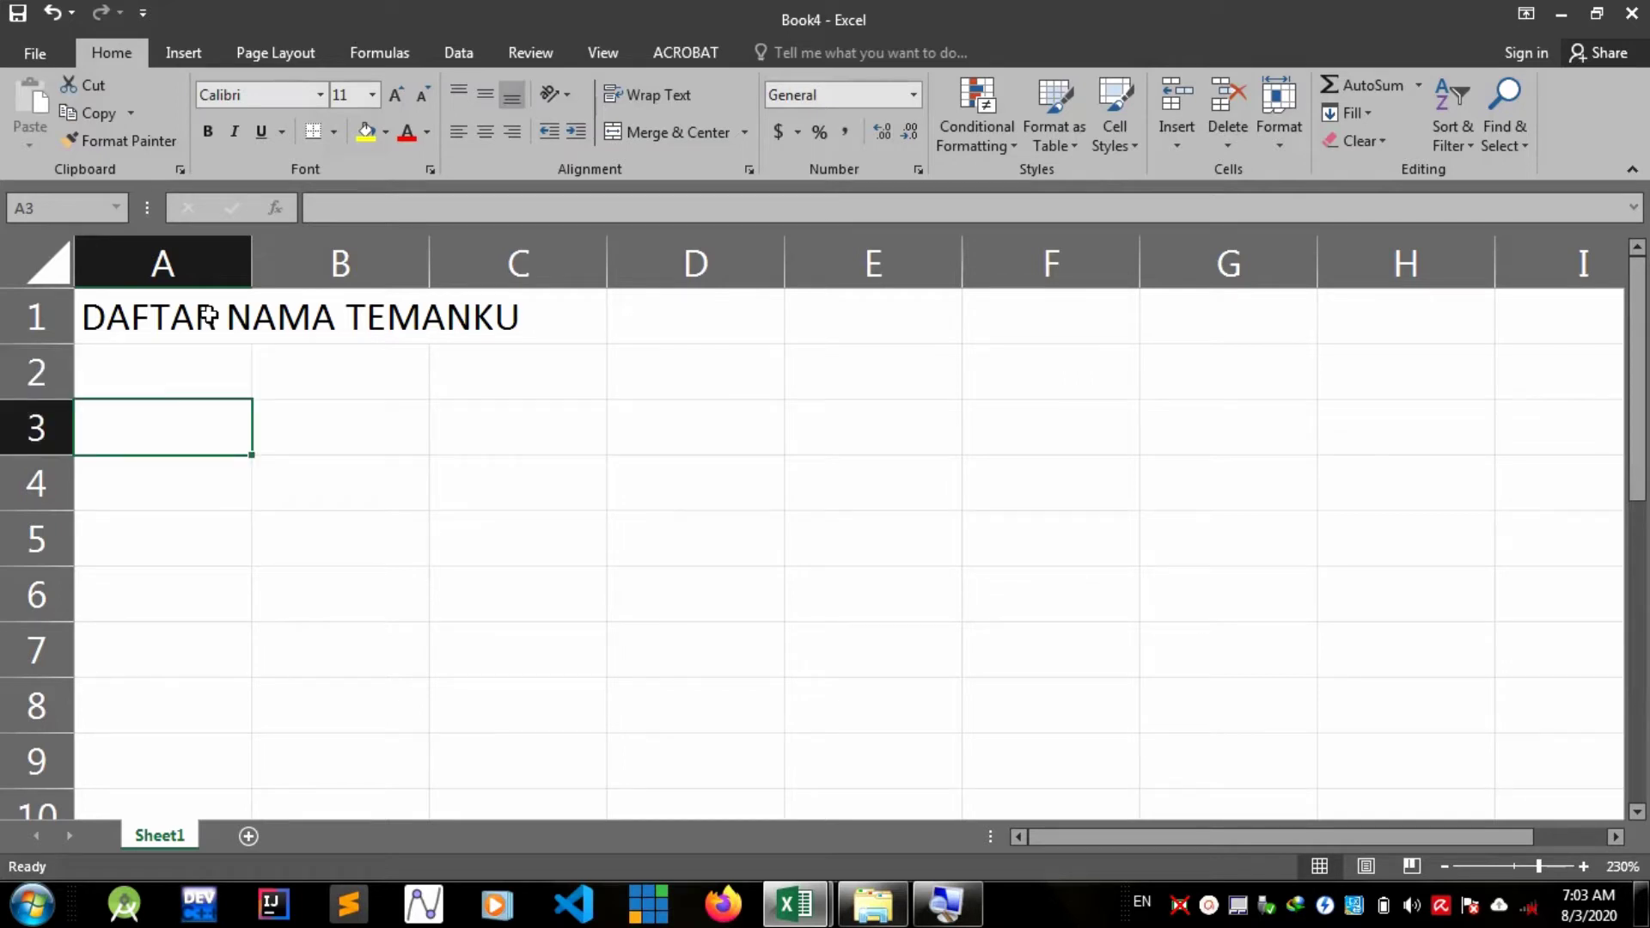
text(NO)
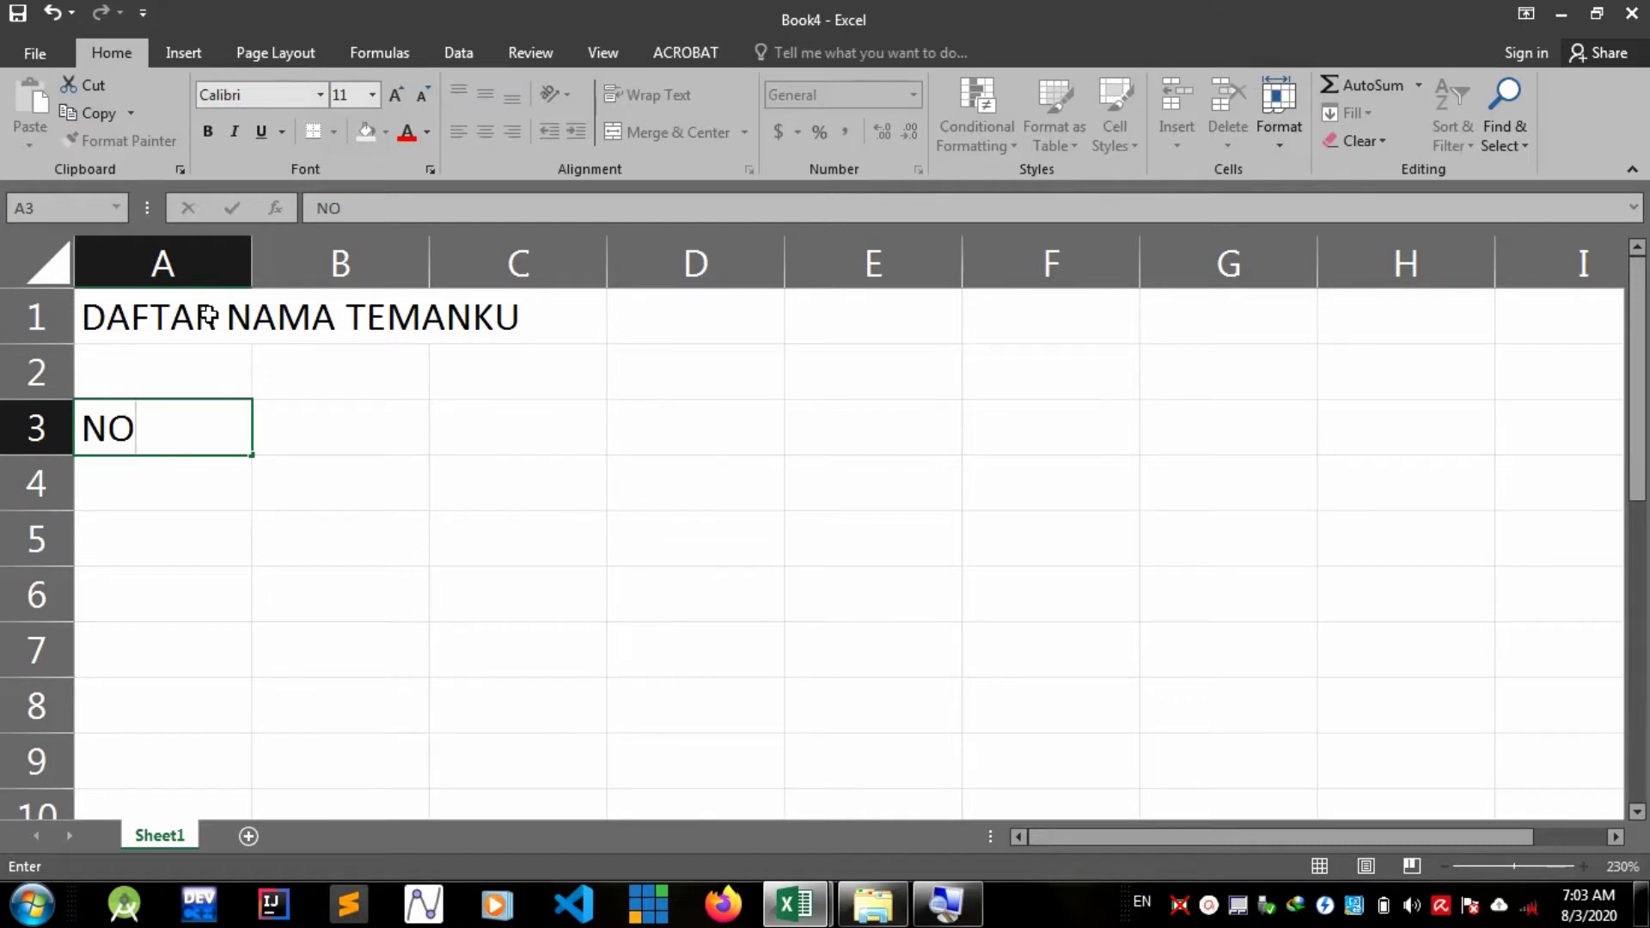
key(Tab)
text(NAMA)
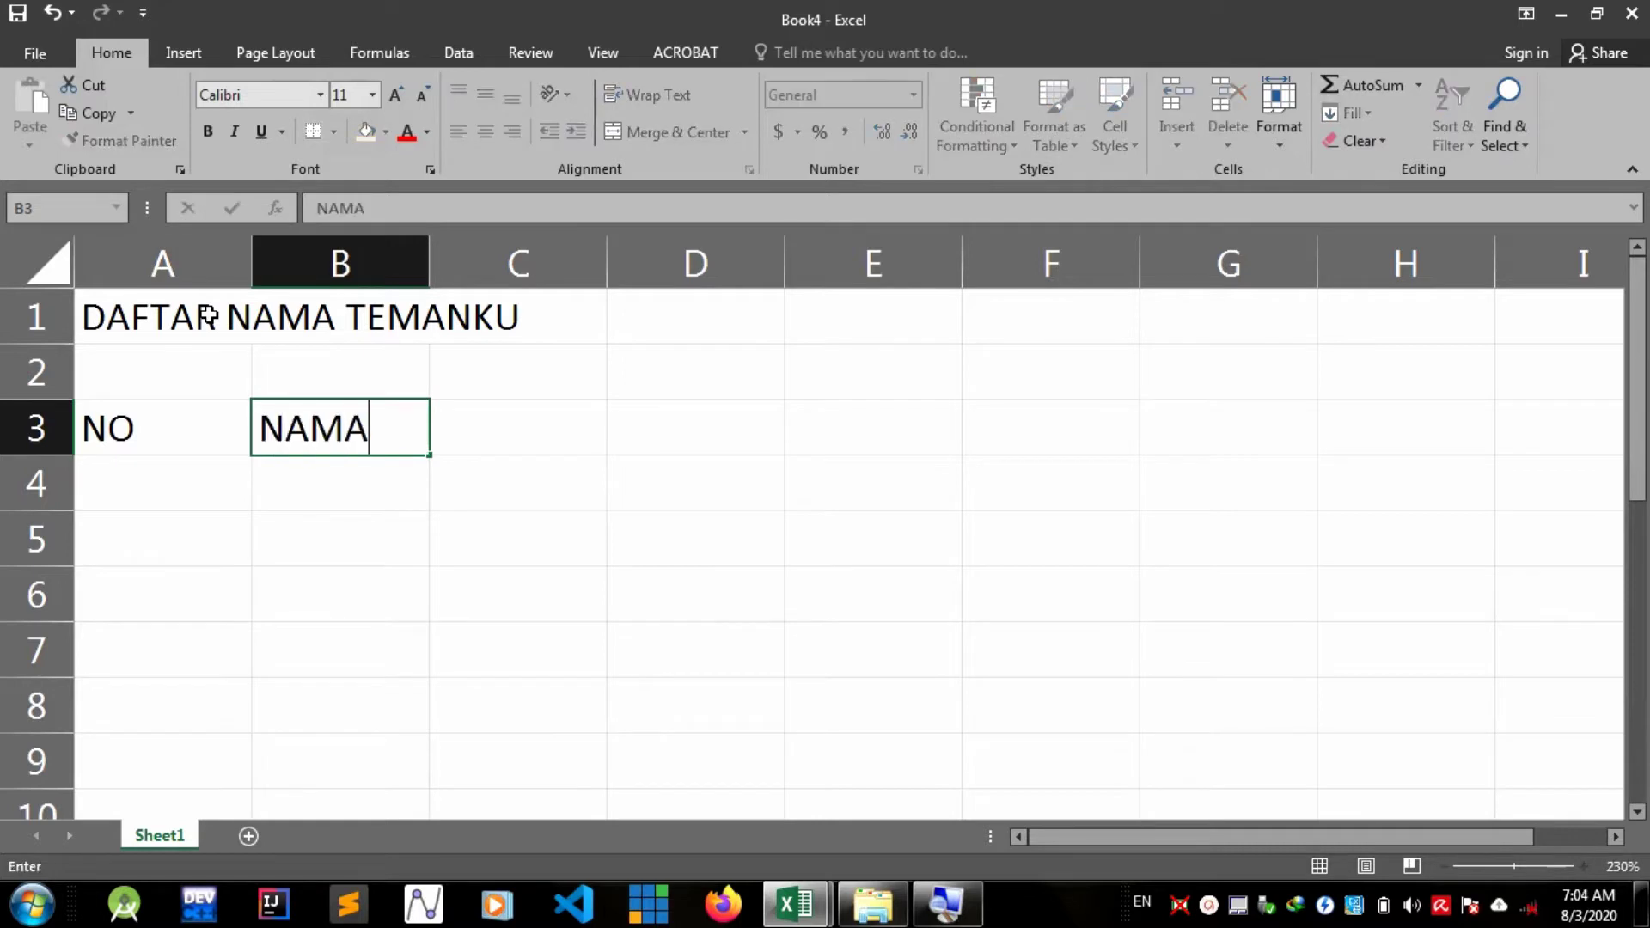
key(Tab)
text(TL)
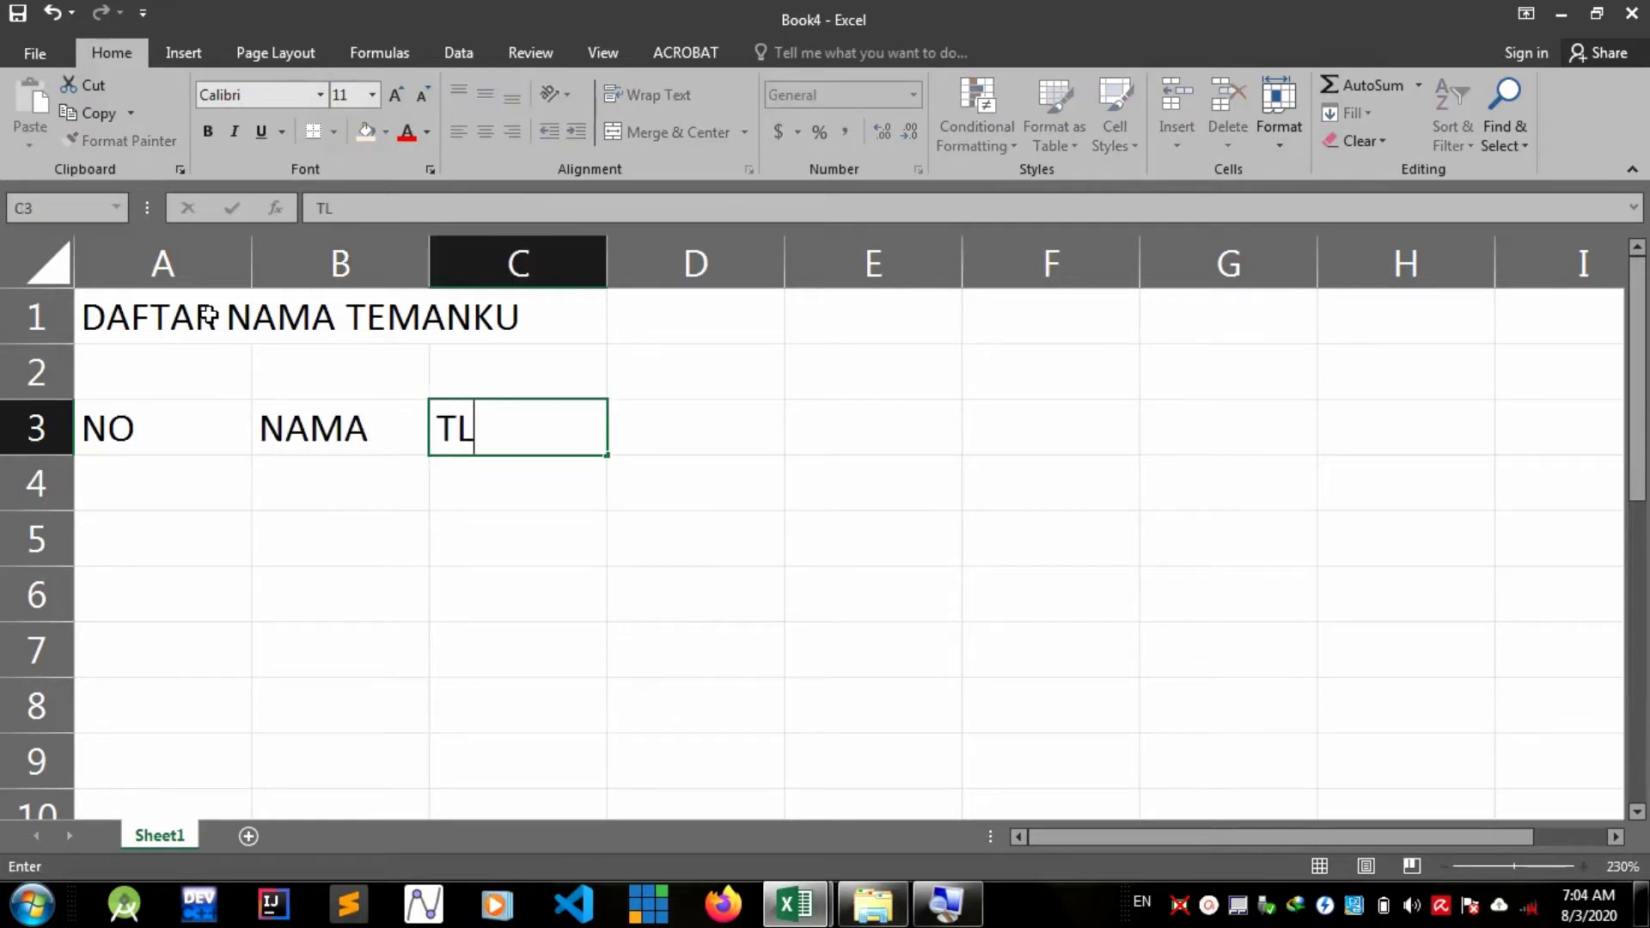
key(BackSpace)
text(GL LAHIR)
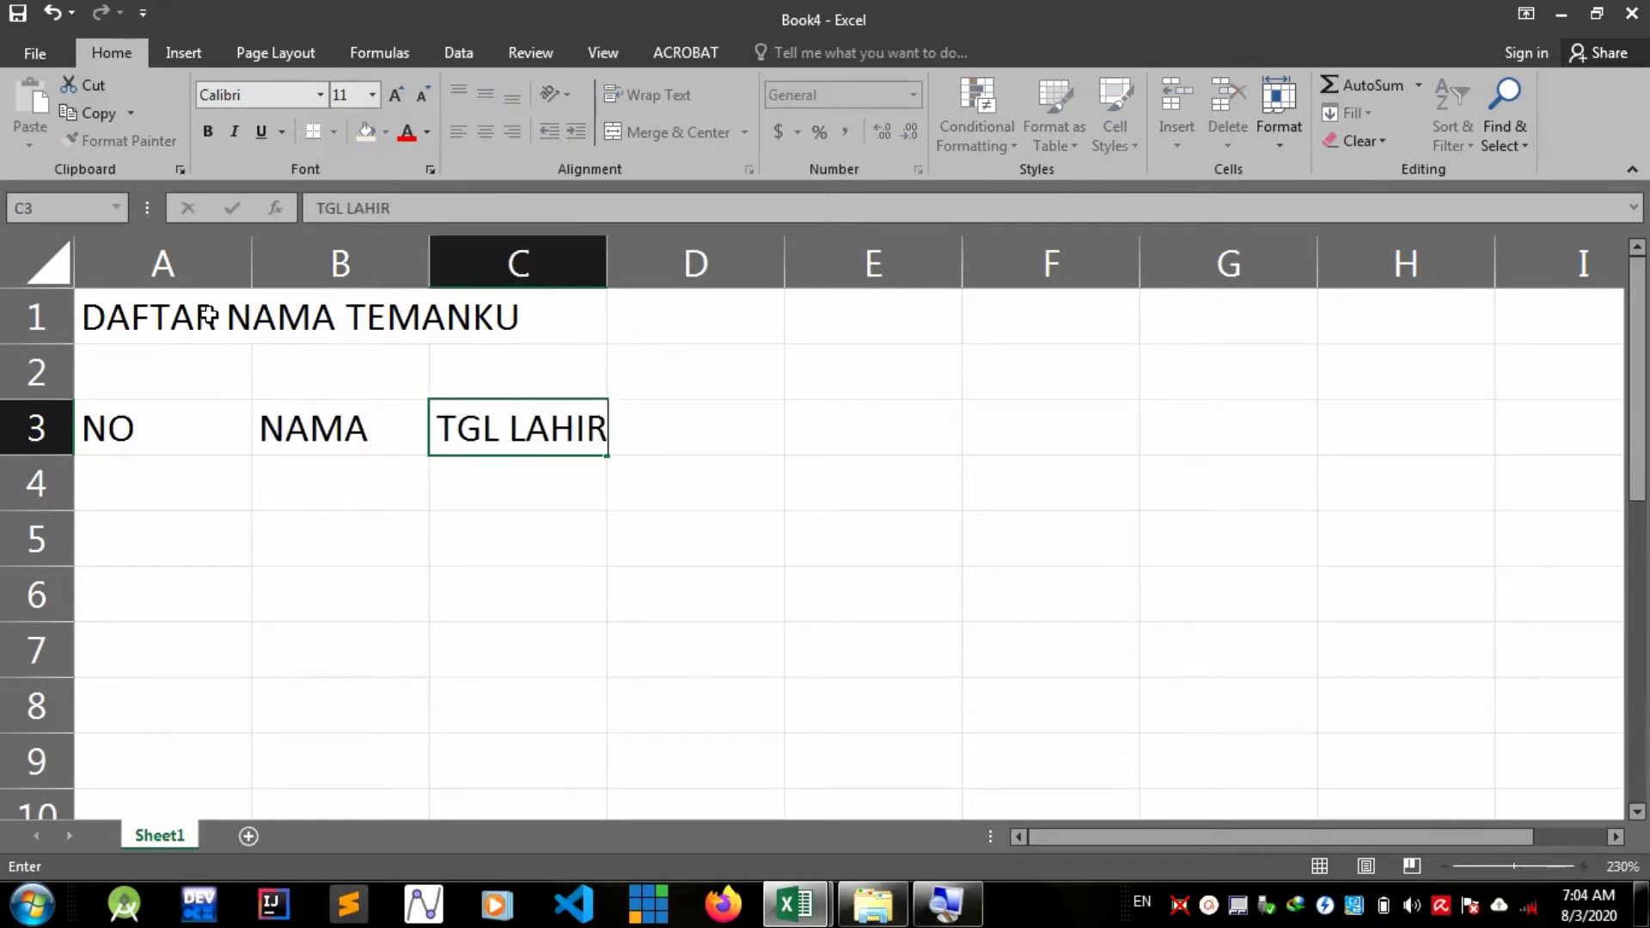
key(Tab)
text(AL)
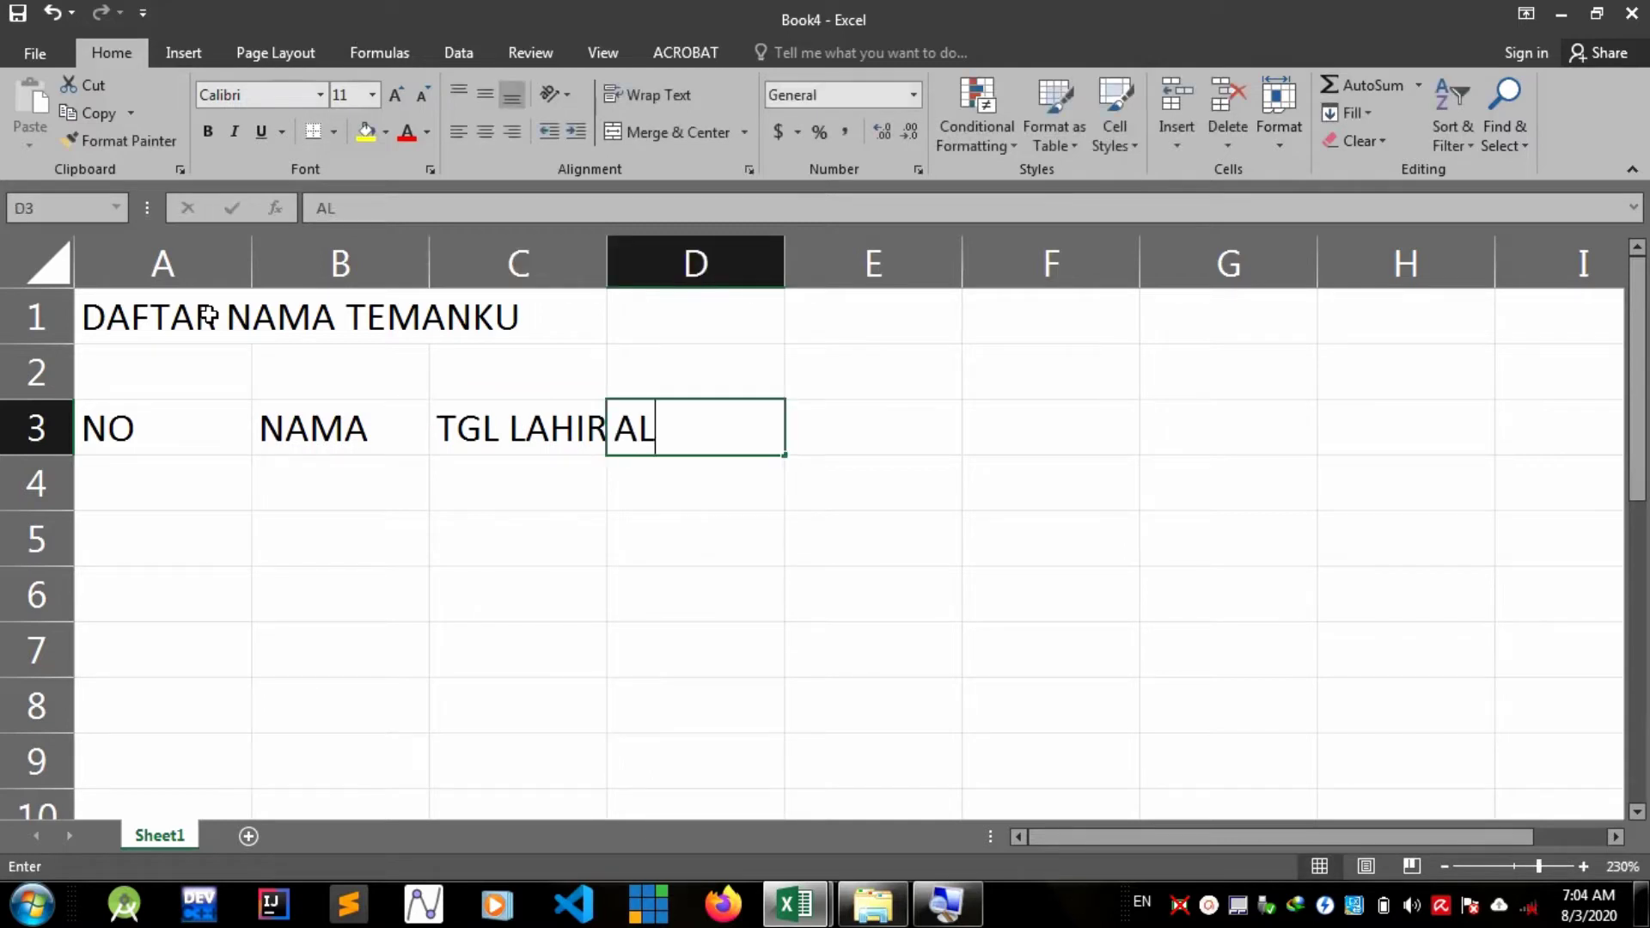
text(AMAT)
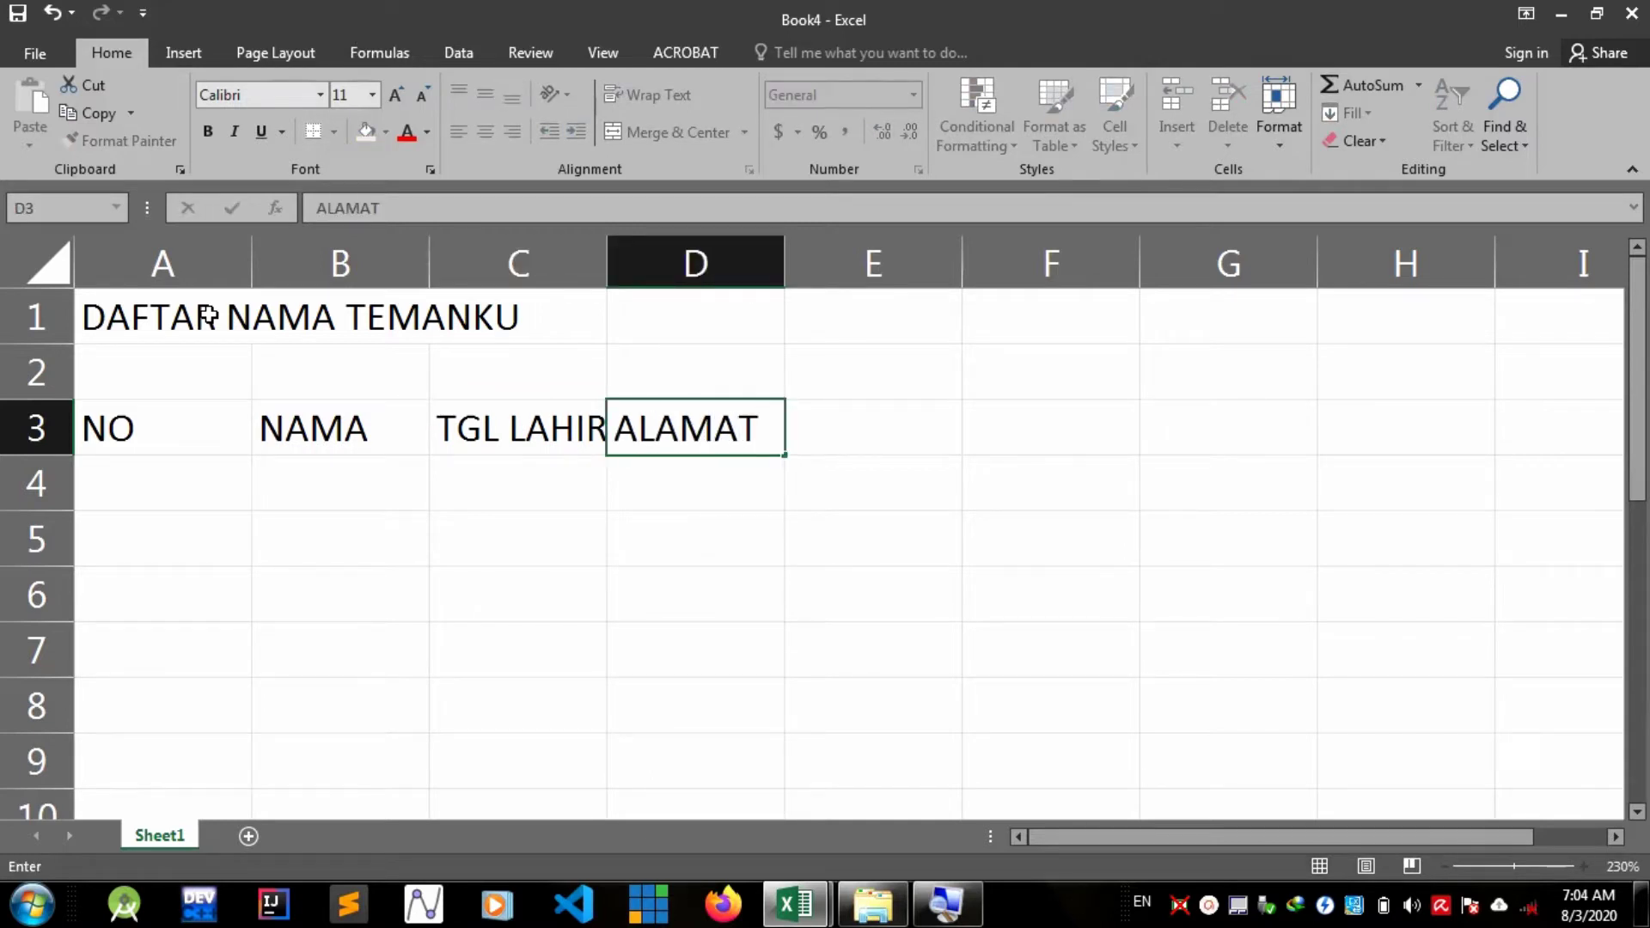
key(Tab)
text(TELEPO)
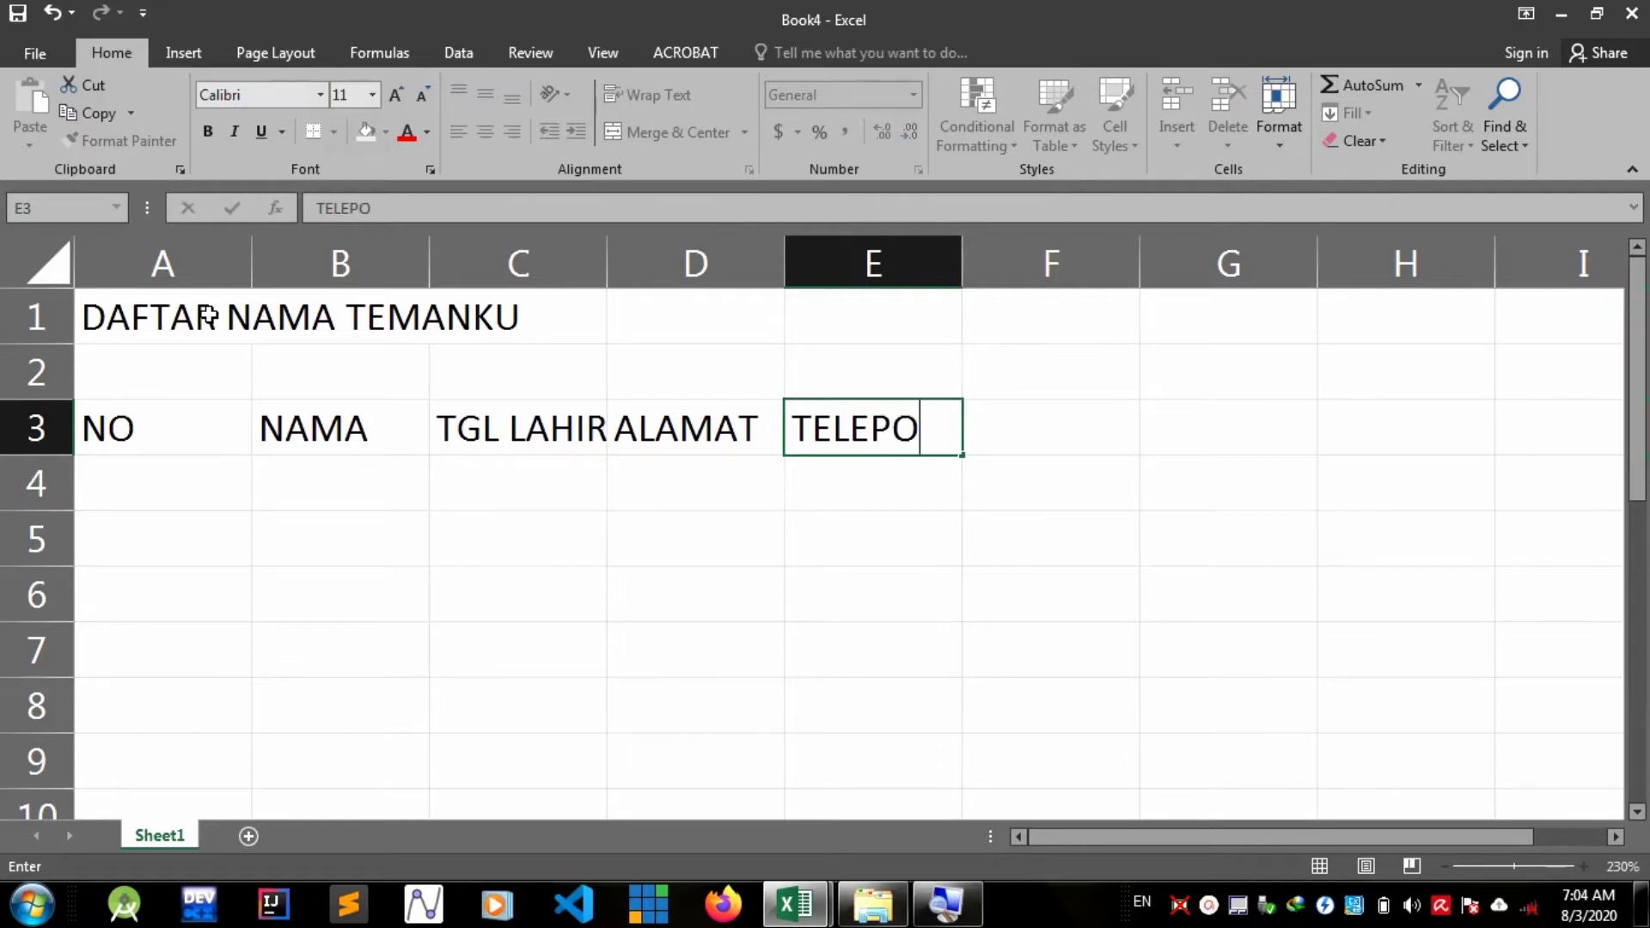
text(N)
key(Return)
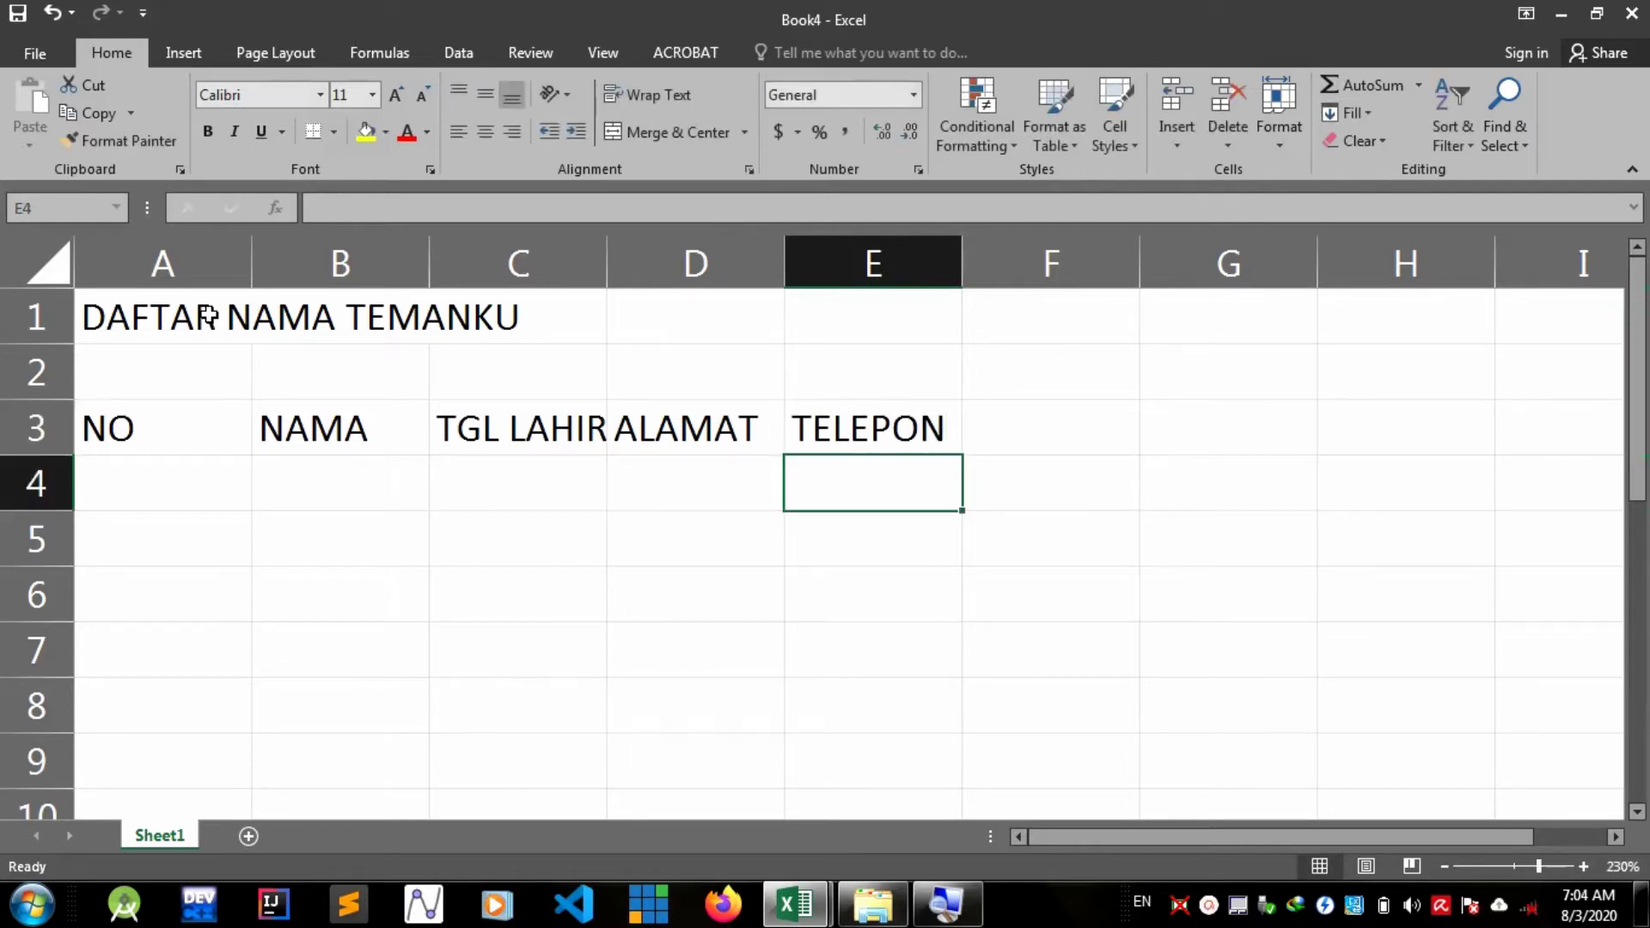
Number the rows 1 through 10 down column A from A4 to A13.
key(Left)
key(Left)
key(Left)
key(Left)
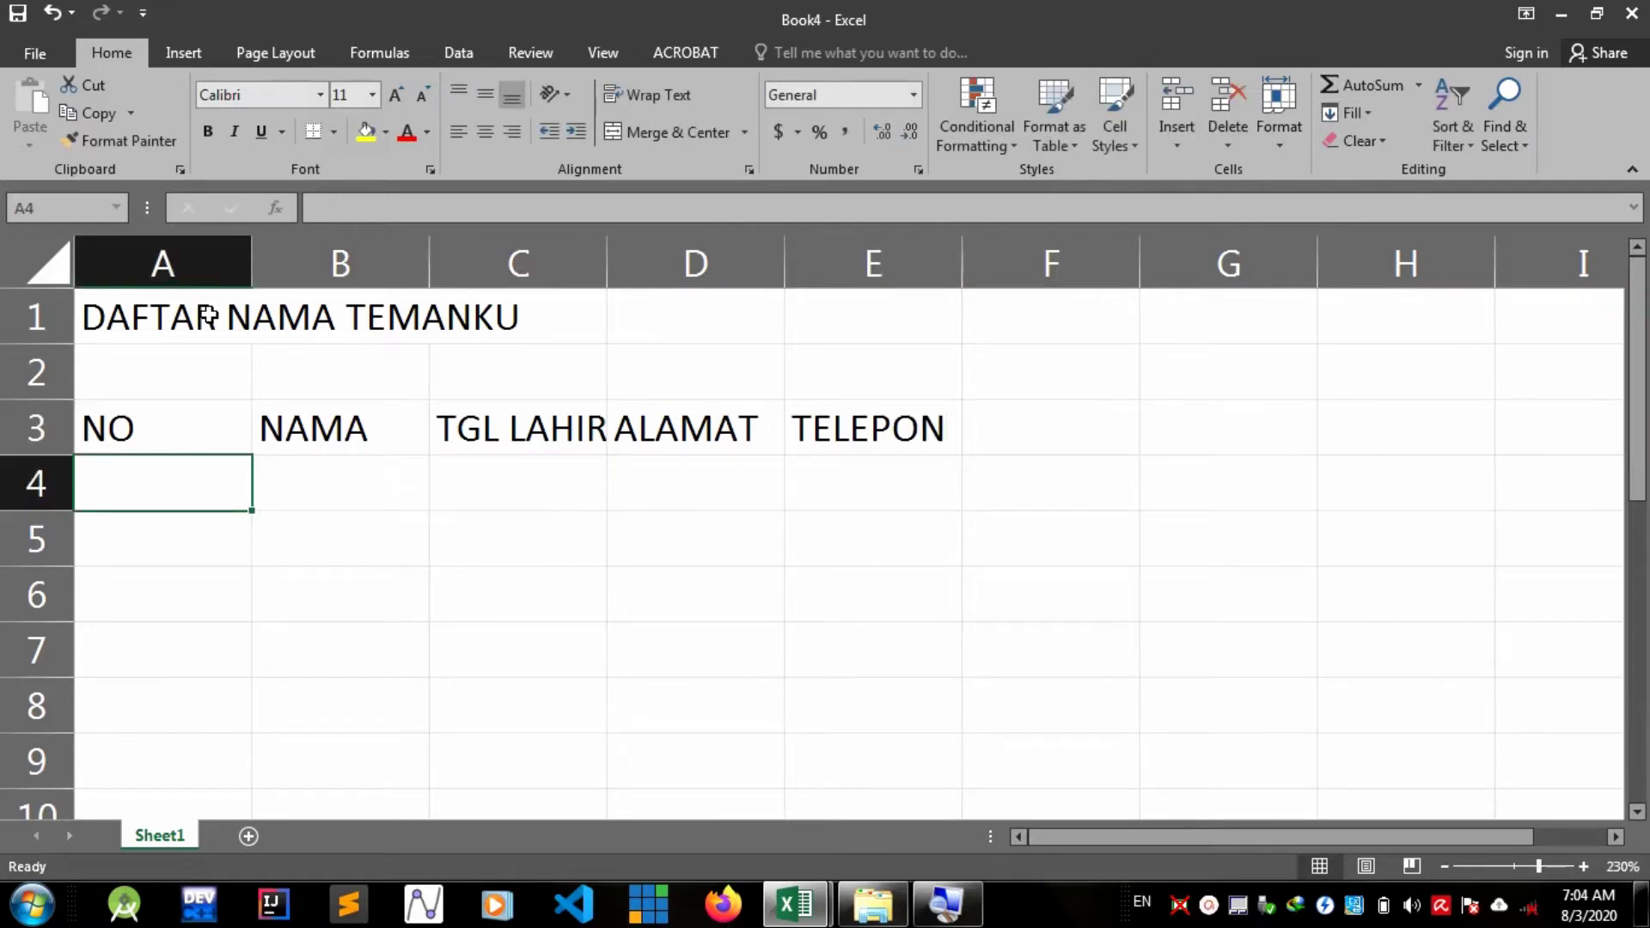
text(1)
key(Return)
text(2)
key(Return)
text(3)
key(Return)
text(4)
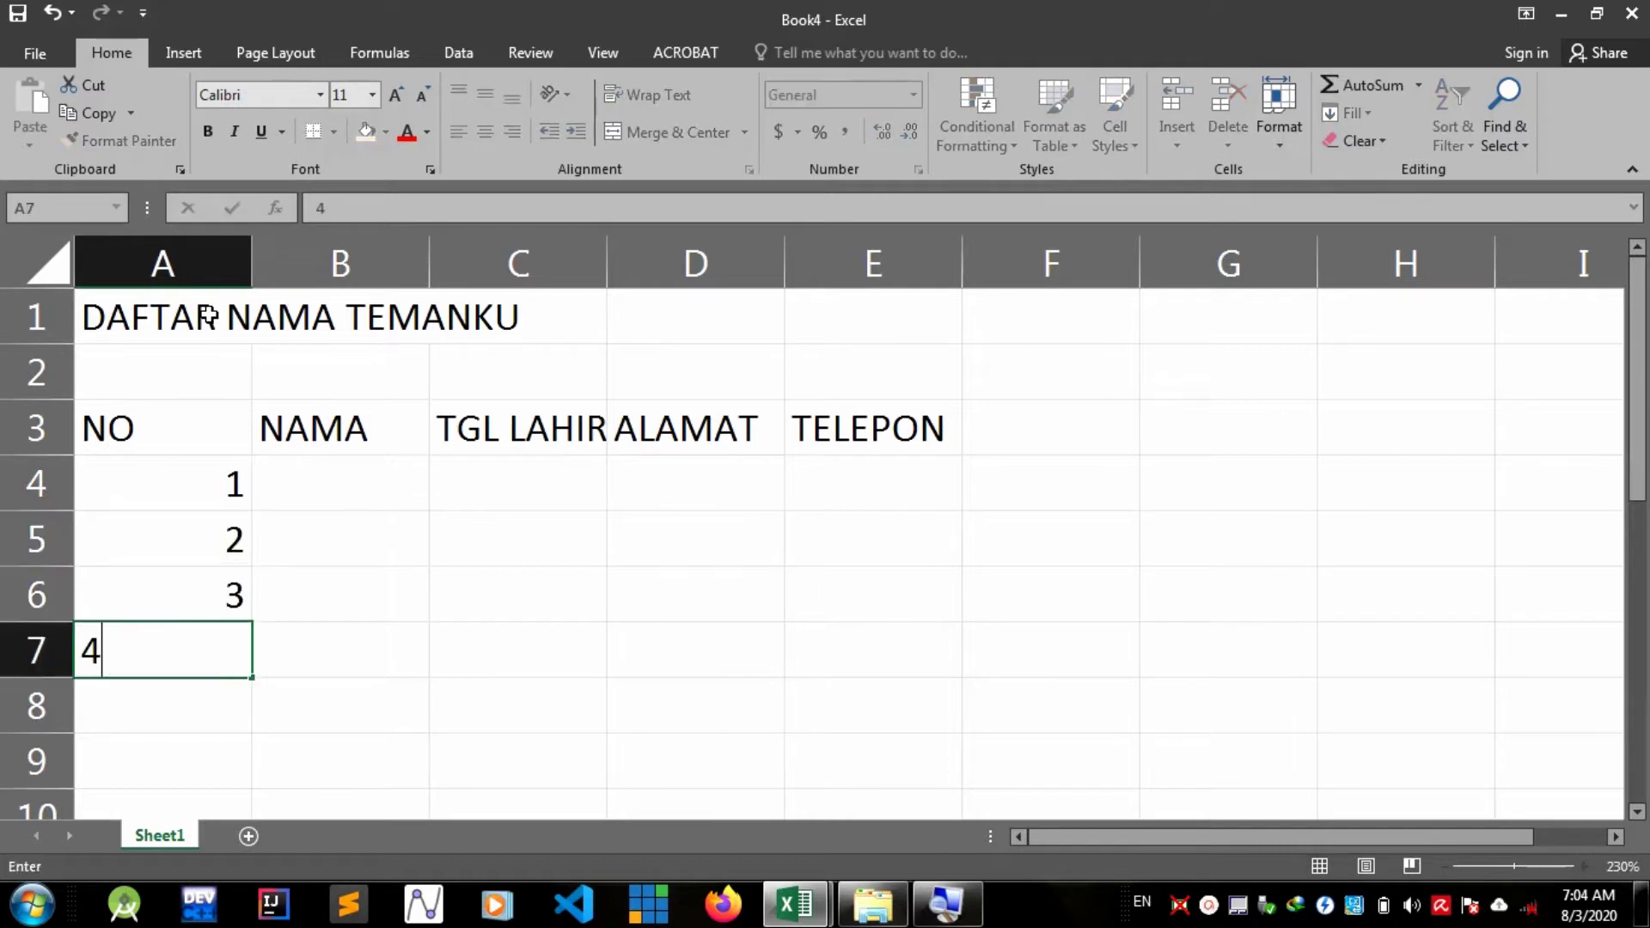
key(Return)
text(5 6 7)
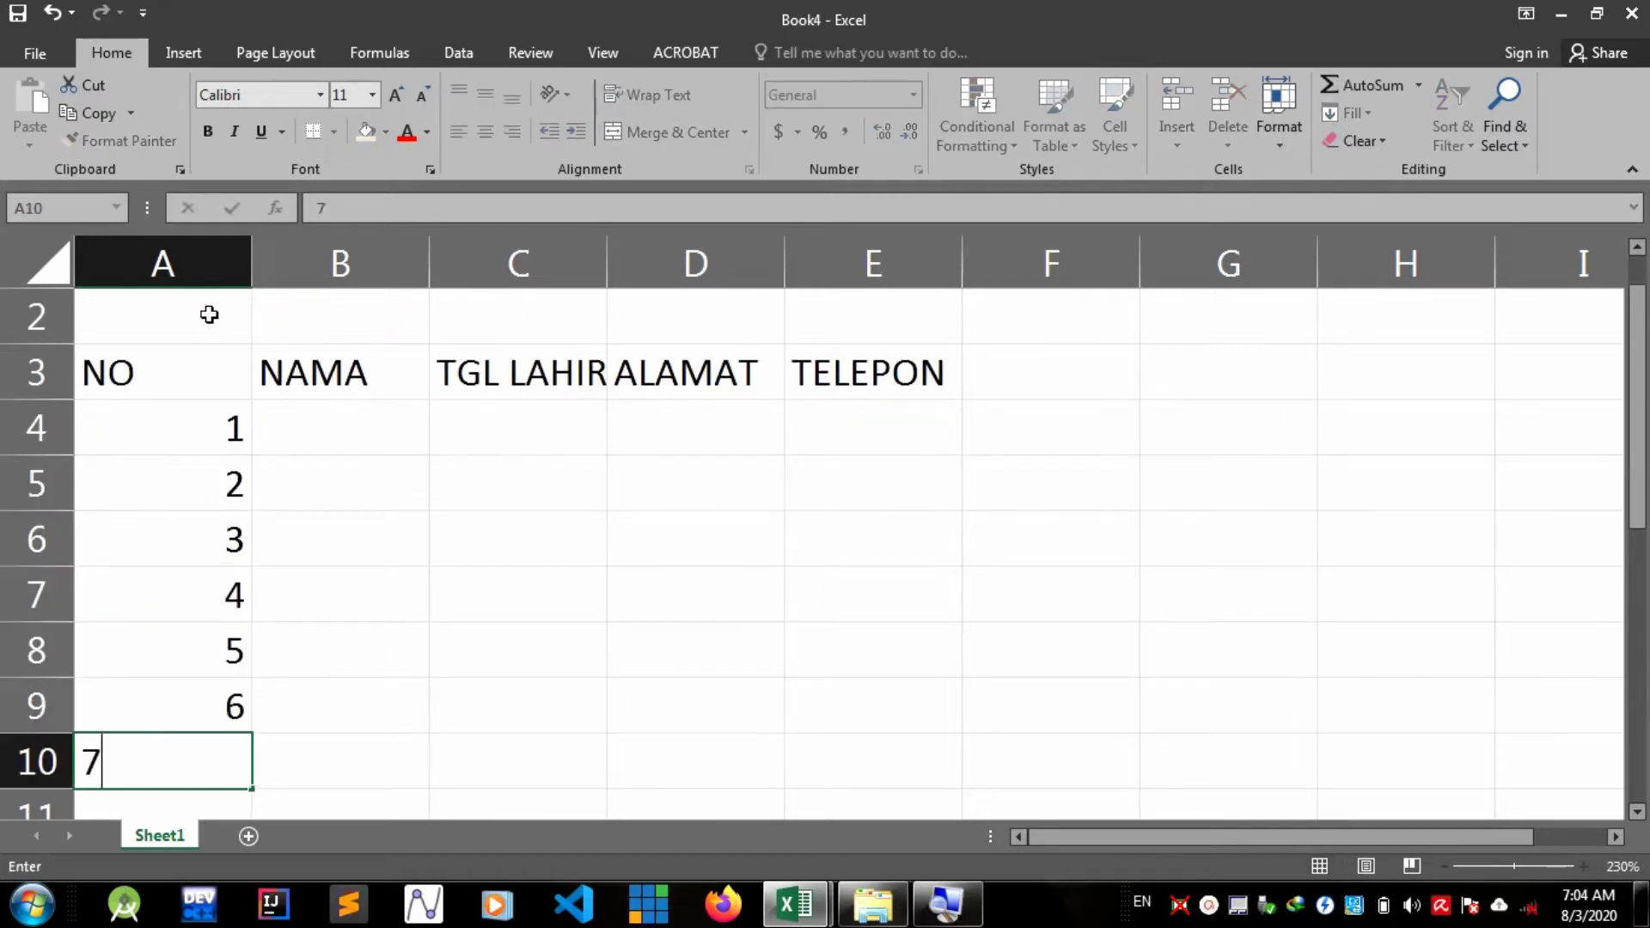
key(Return)
text(8 )
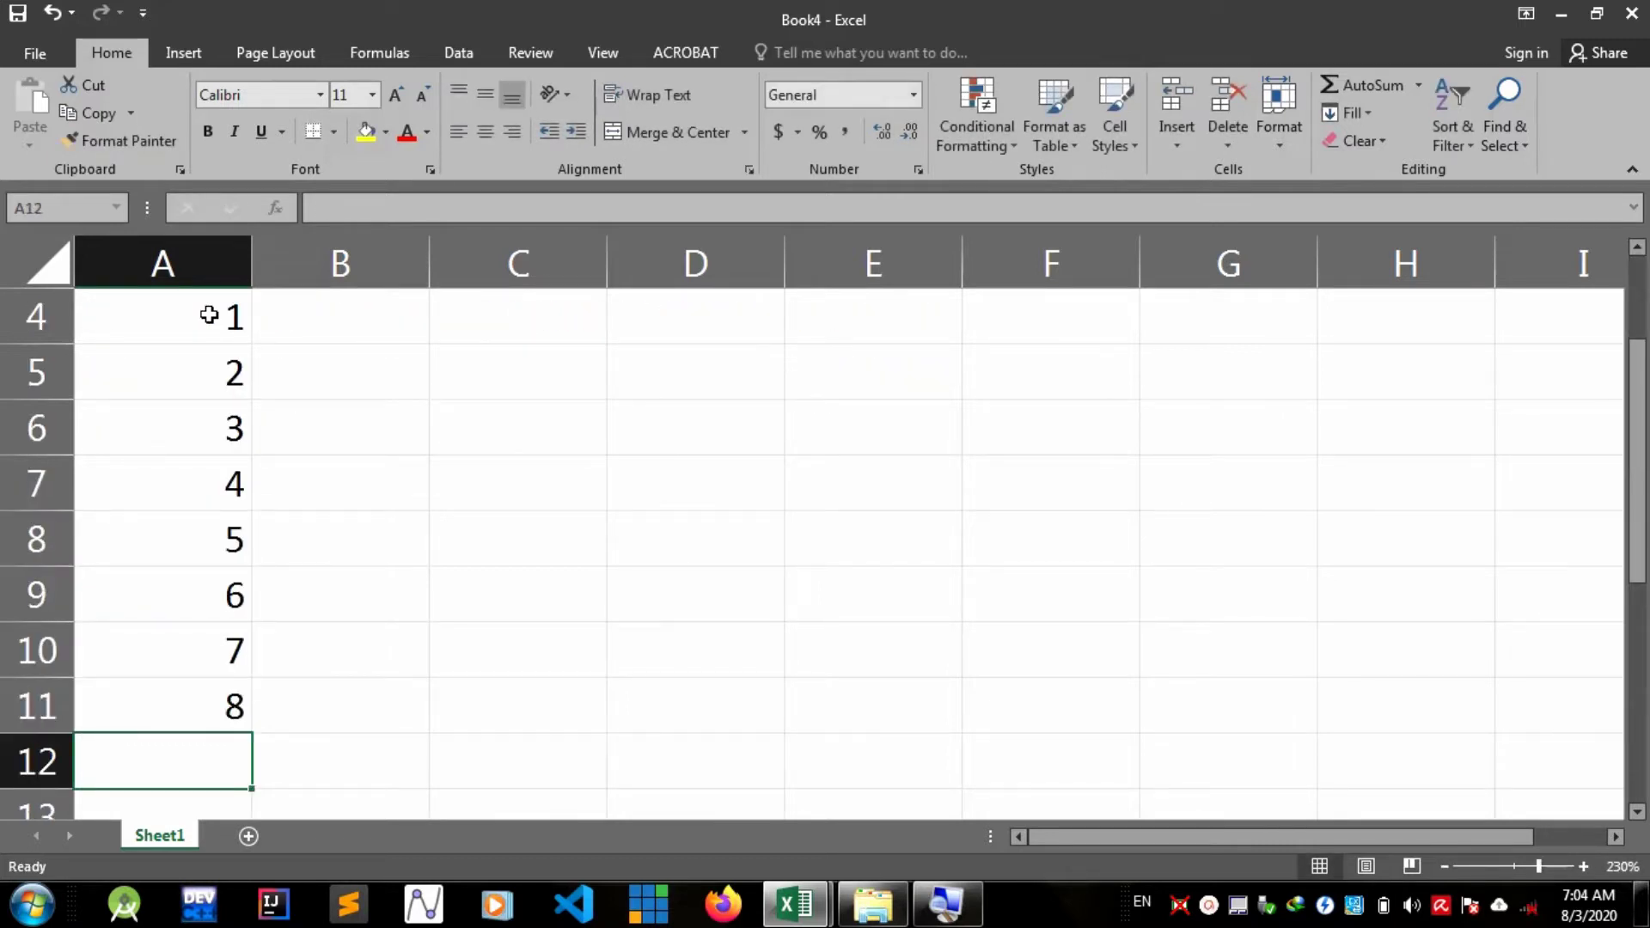
text(9)
key(Return)
text(10)
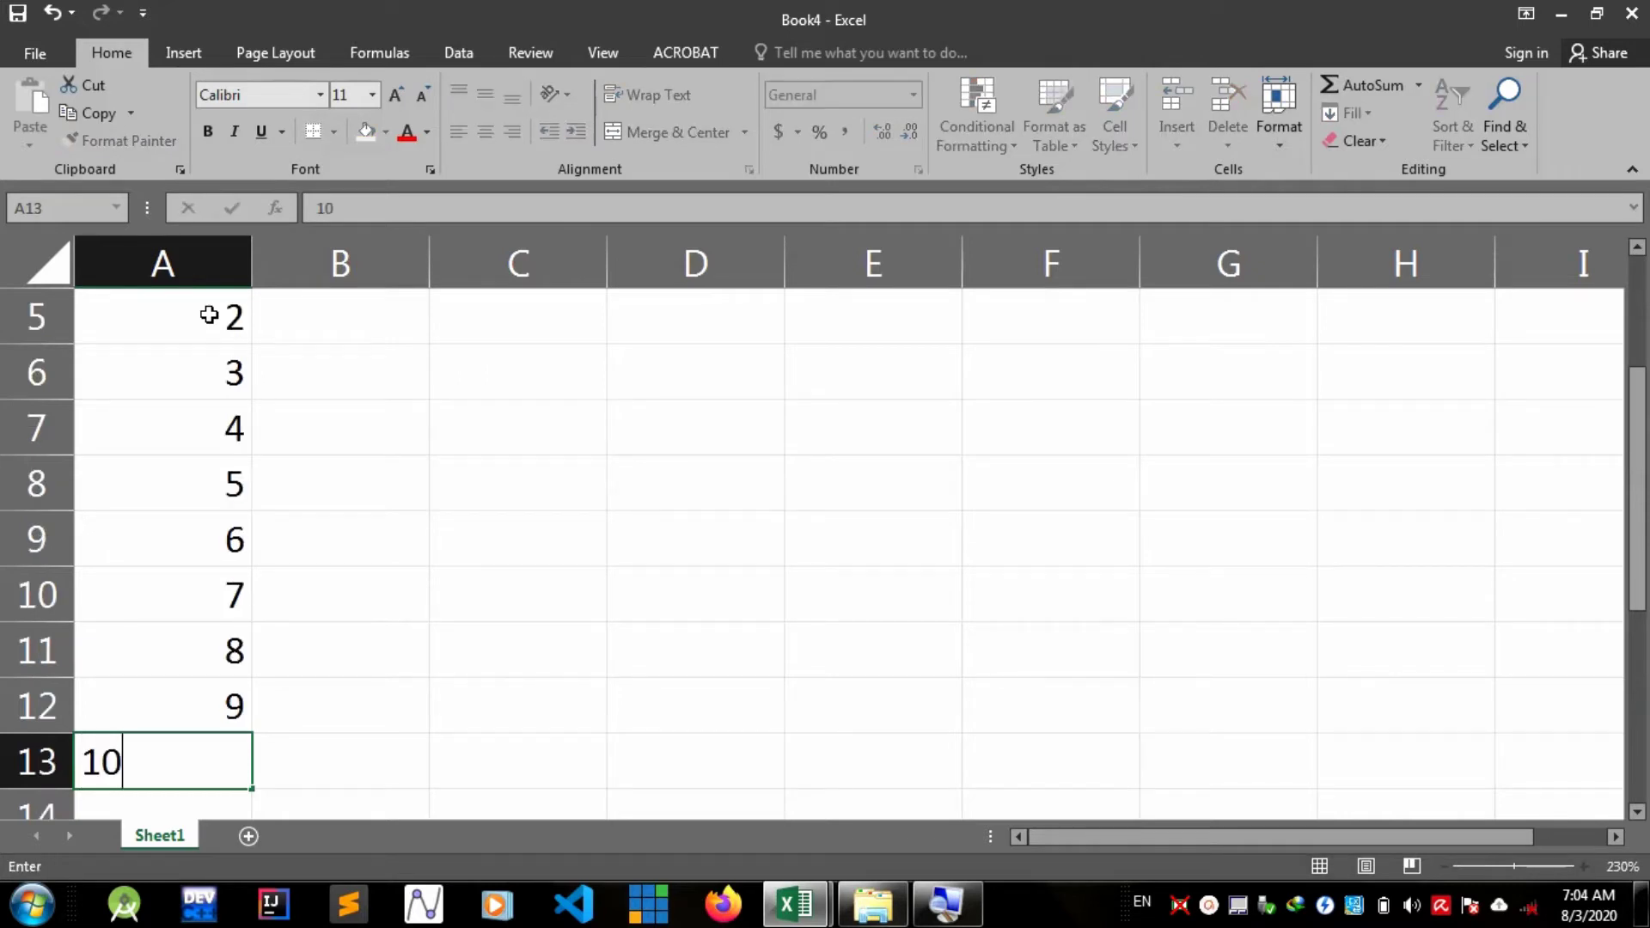
key(Up)
key(Up)
key(Up)
key(Up)
key(Up)
key(Down)
Enter the first friend's name in B4 and birth date 17 Oktober in C4.
key(Down)
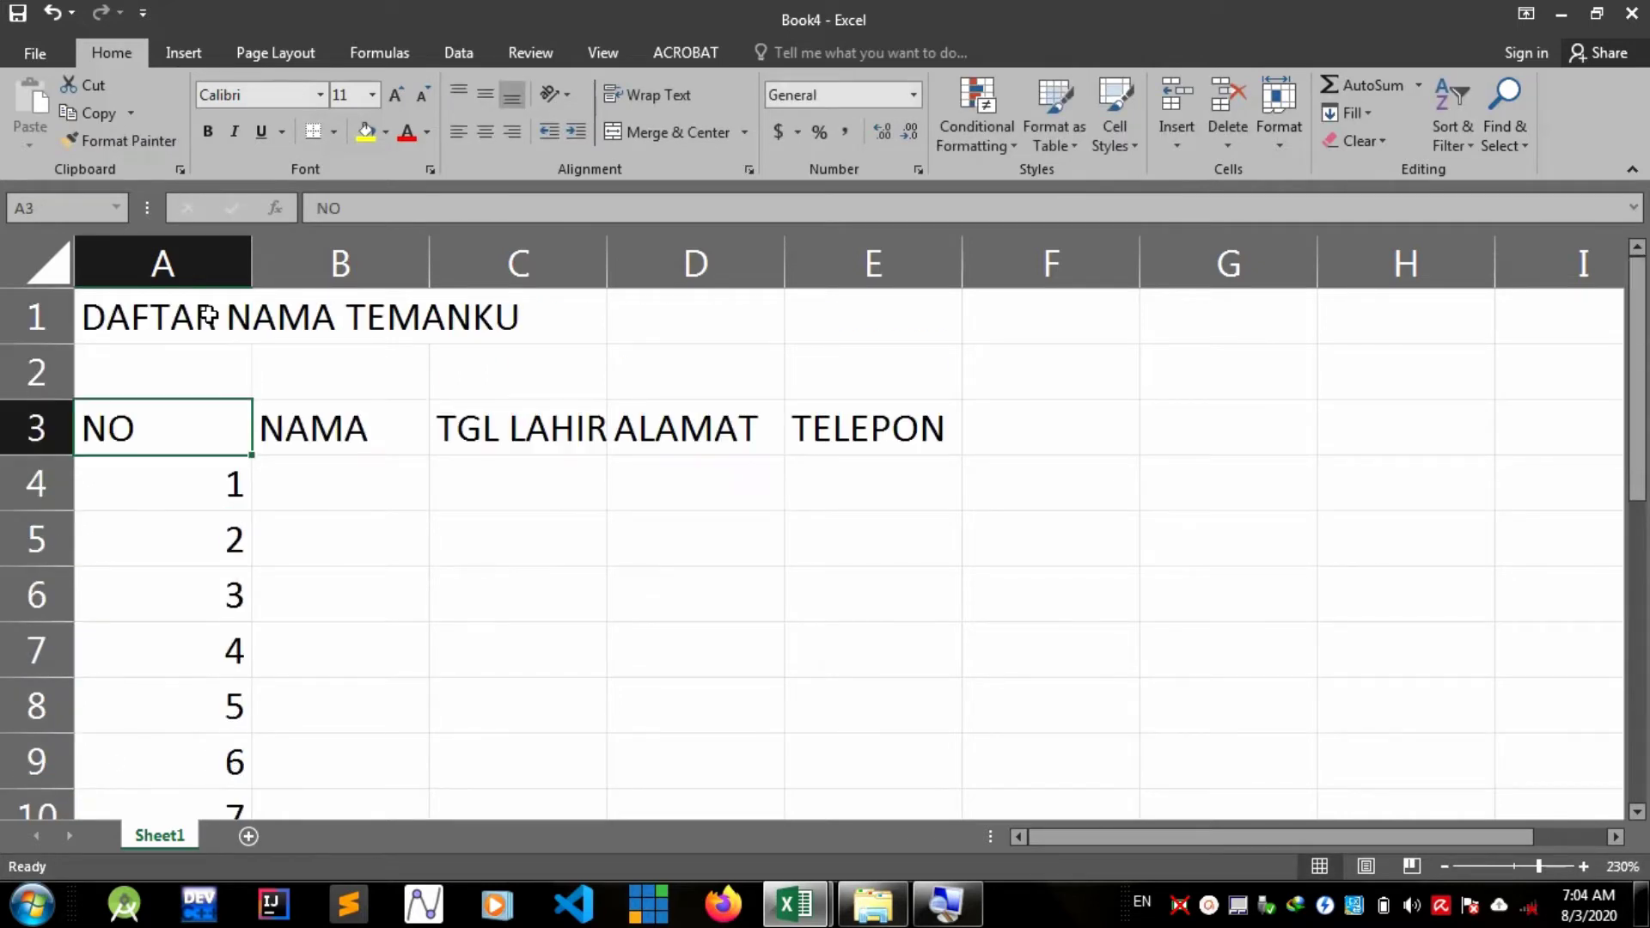
key(Down)
key(Right)
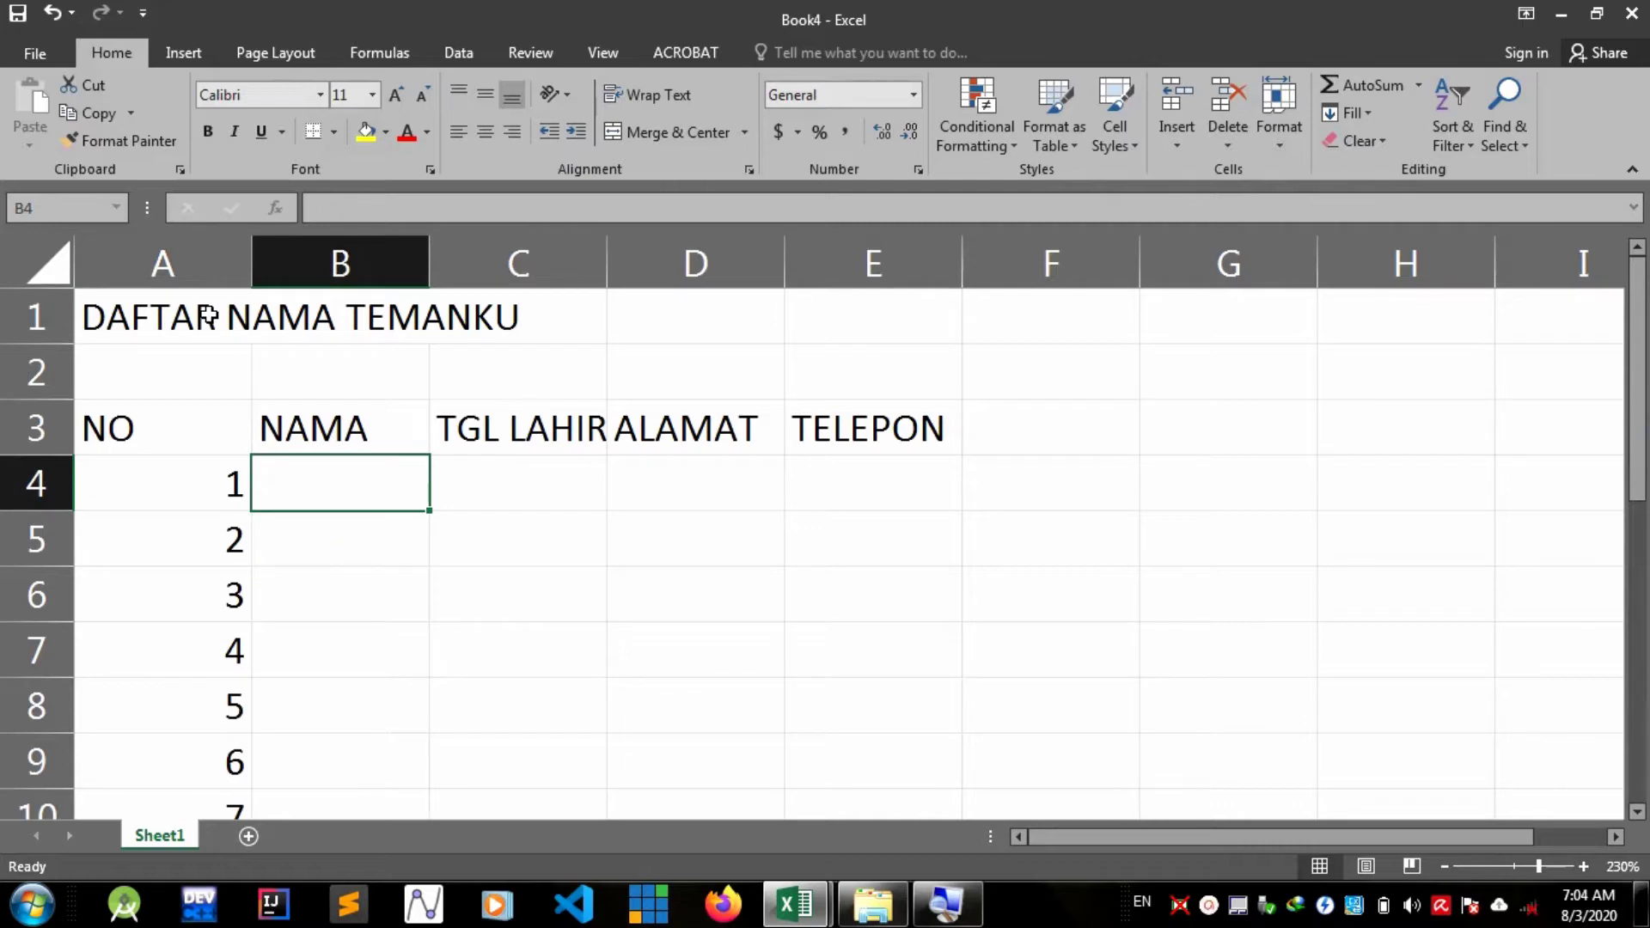
text(sAB)
key(BackSpace)
key(BackSpace)
key(BackSpace)
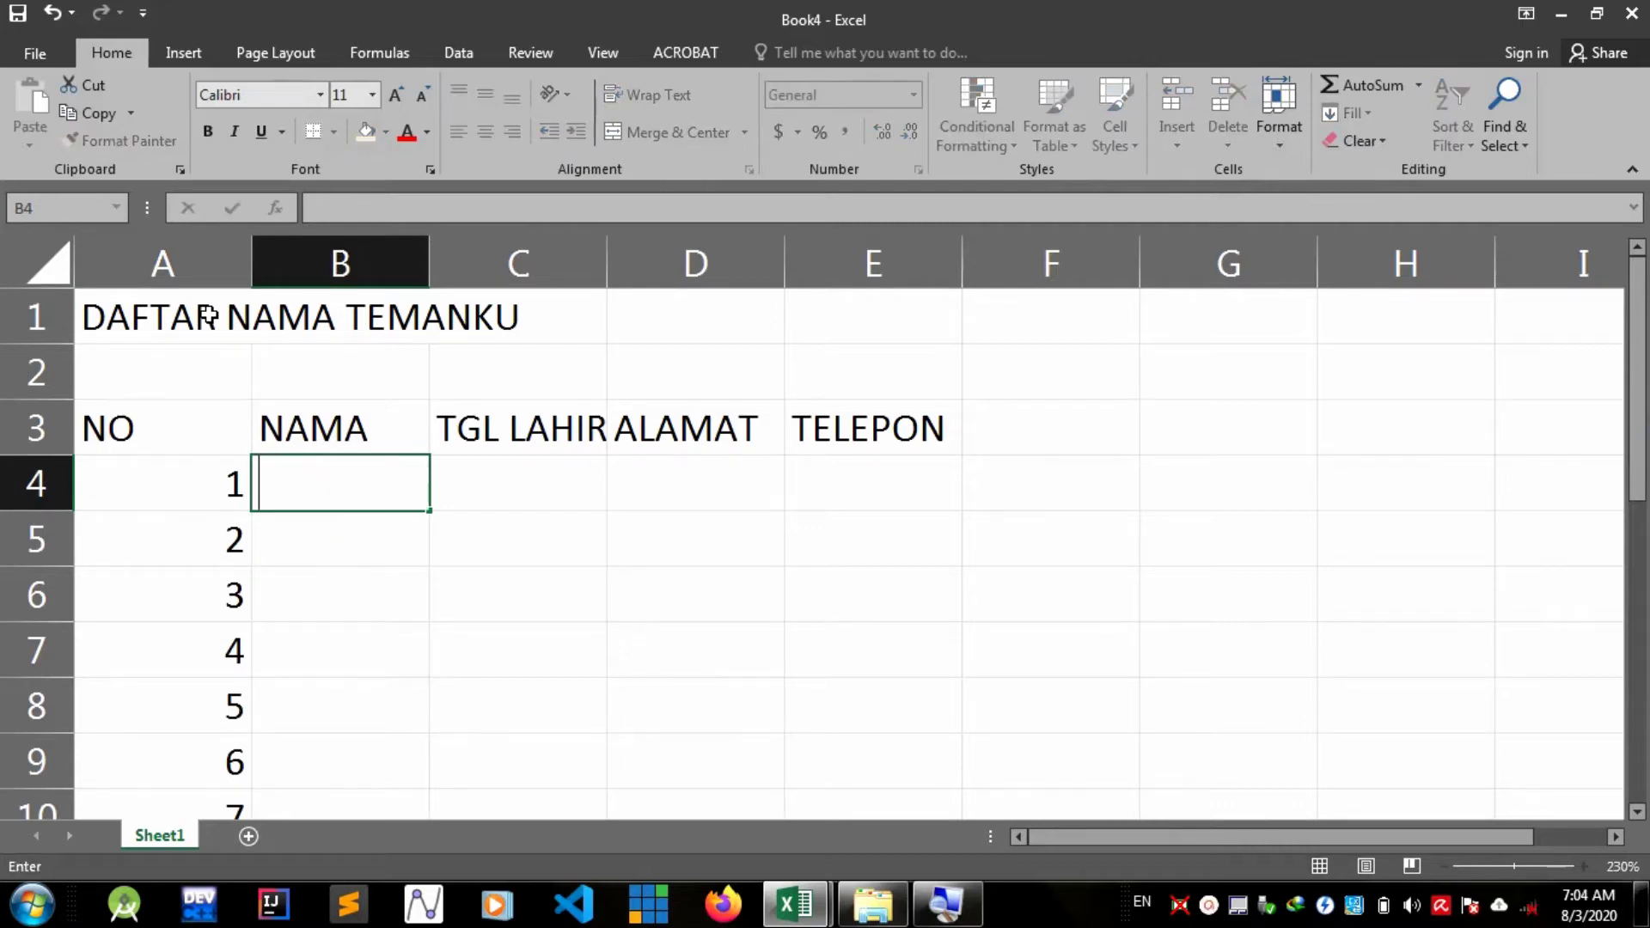
text(Sabil)
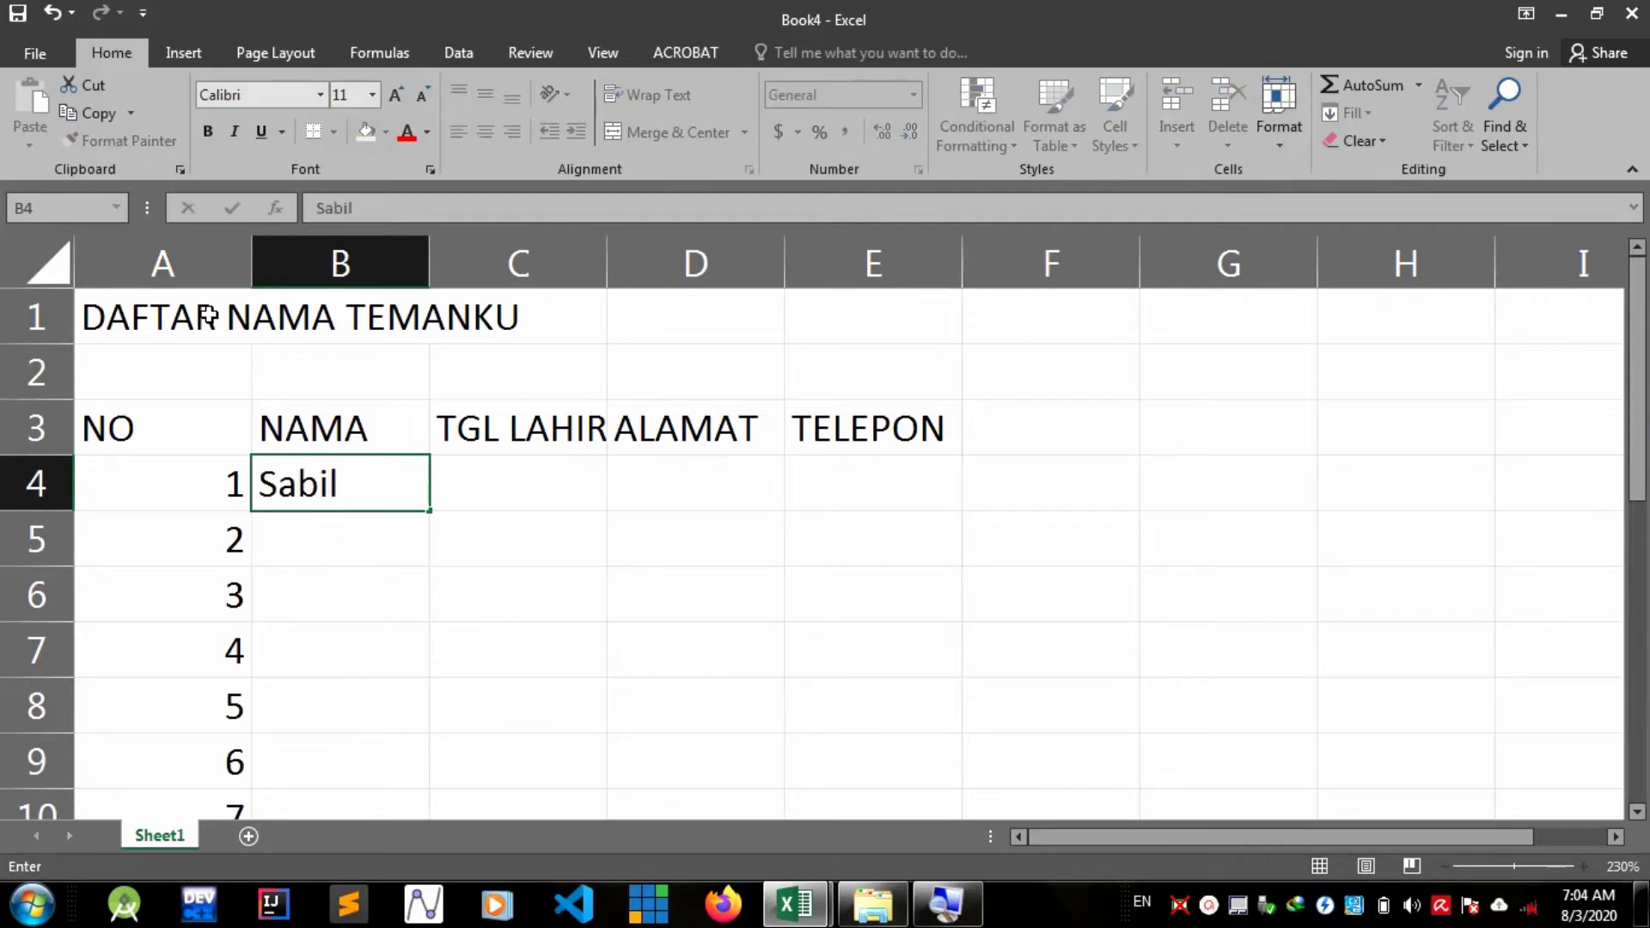
key(Tab)
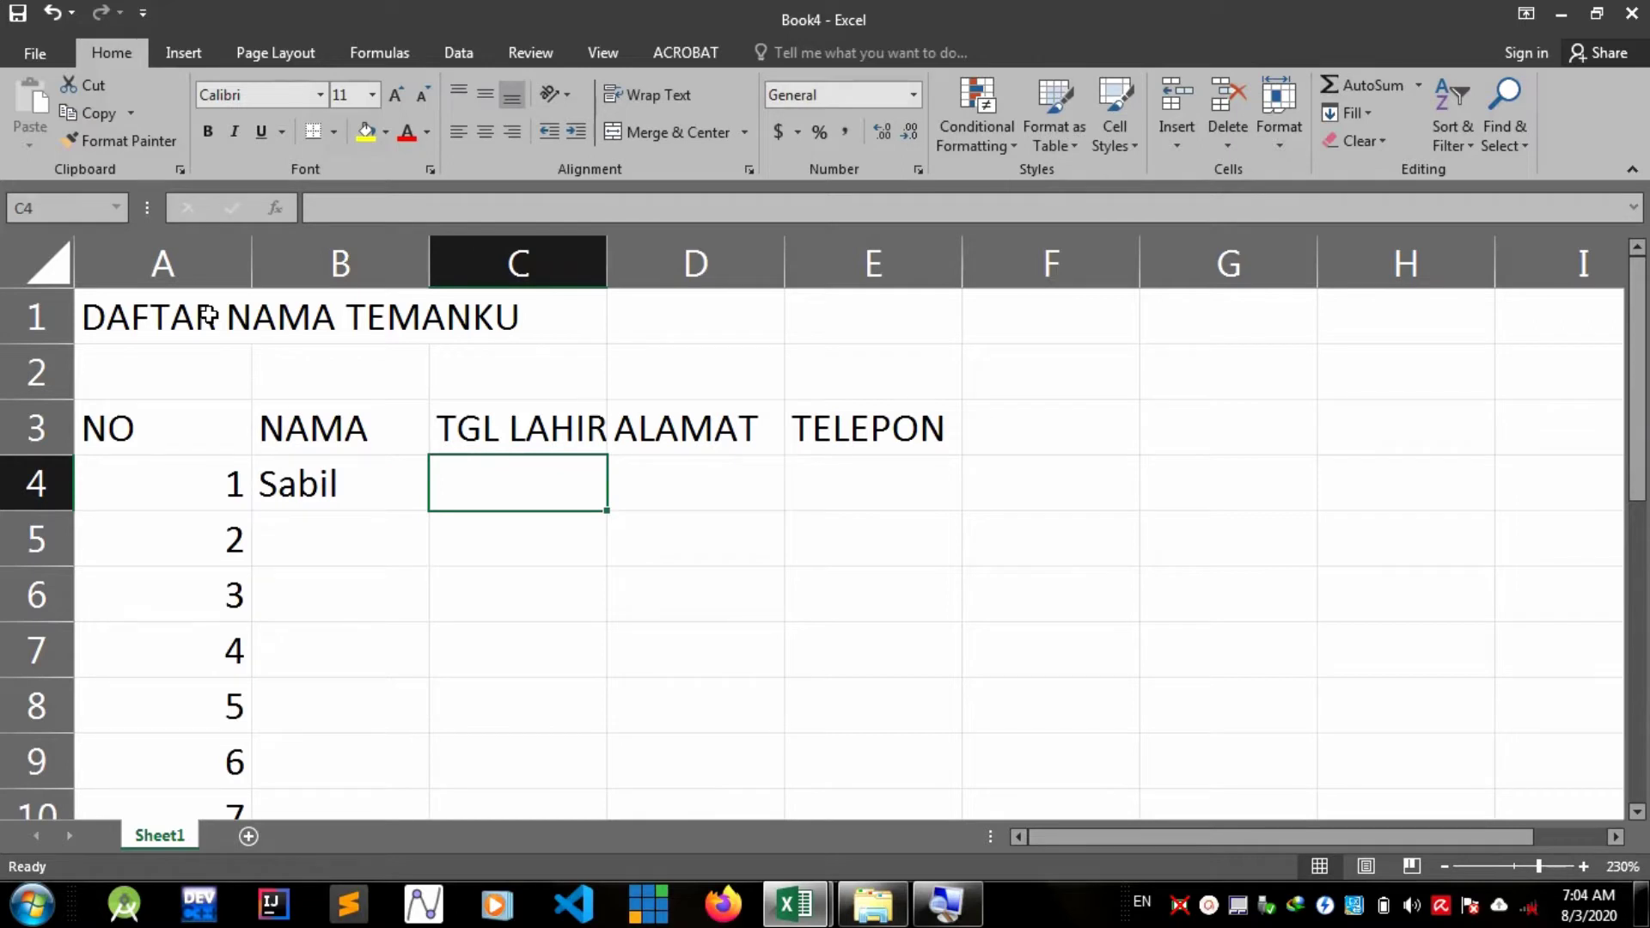
text(17)
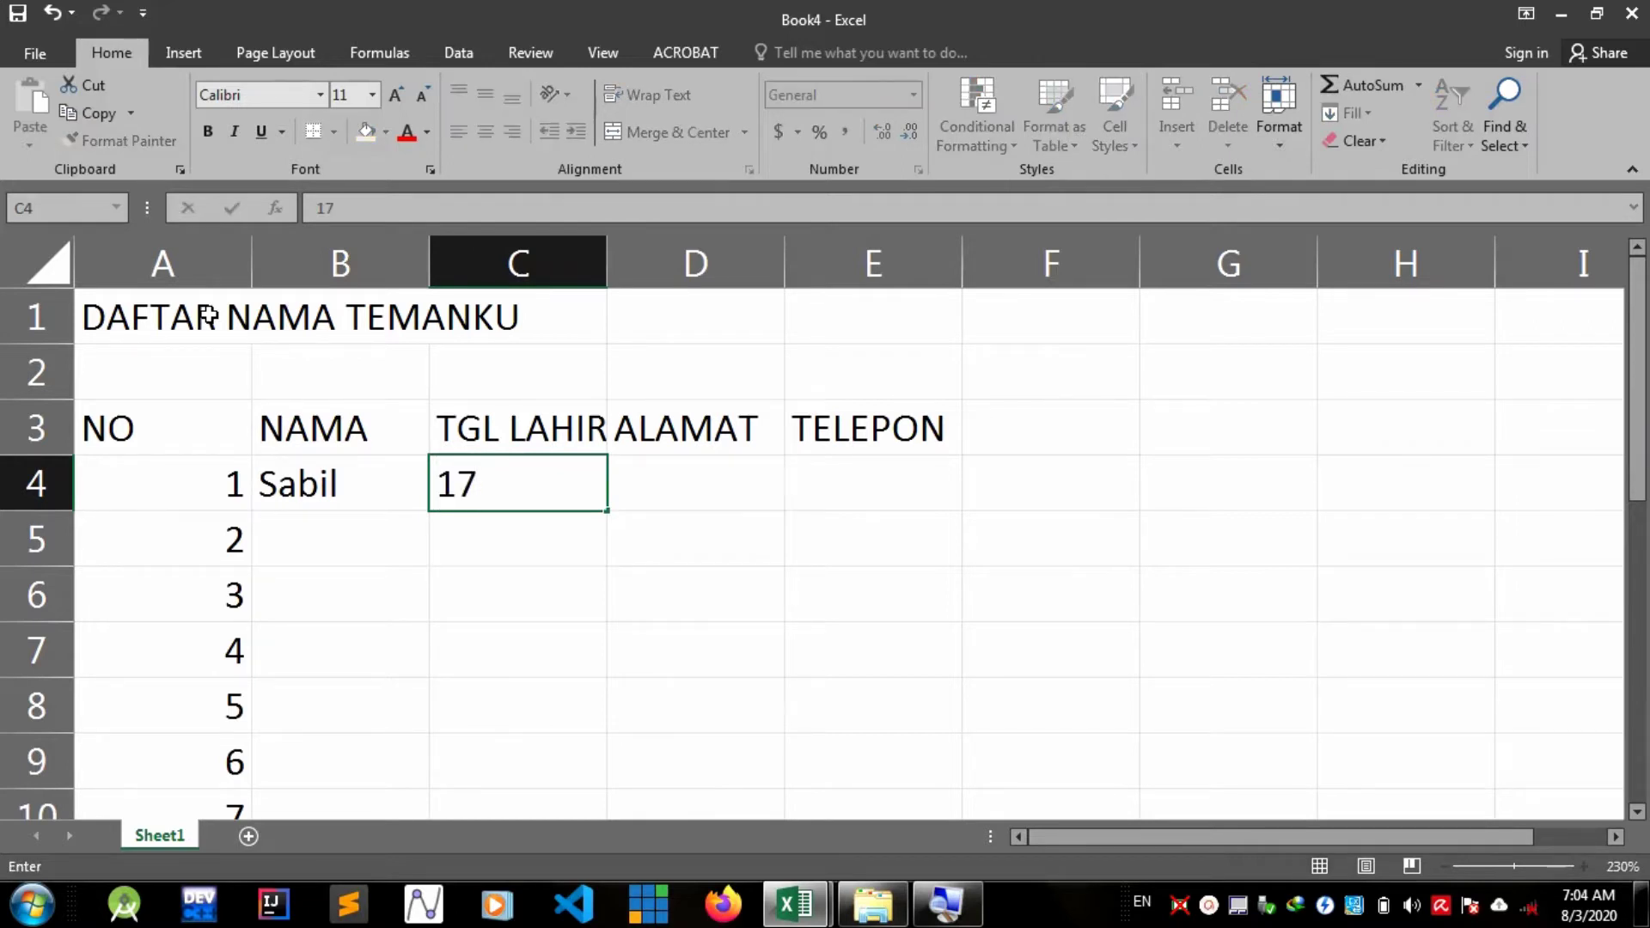
text( Ok)
text(tober)
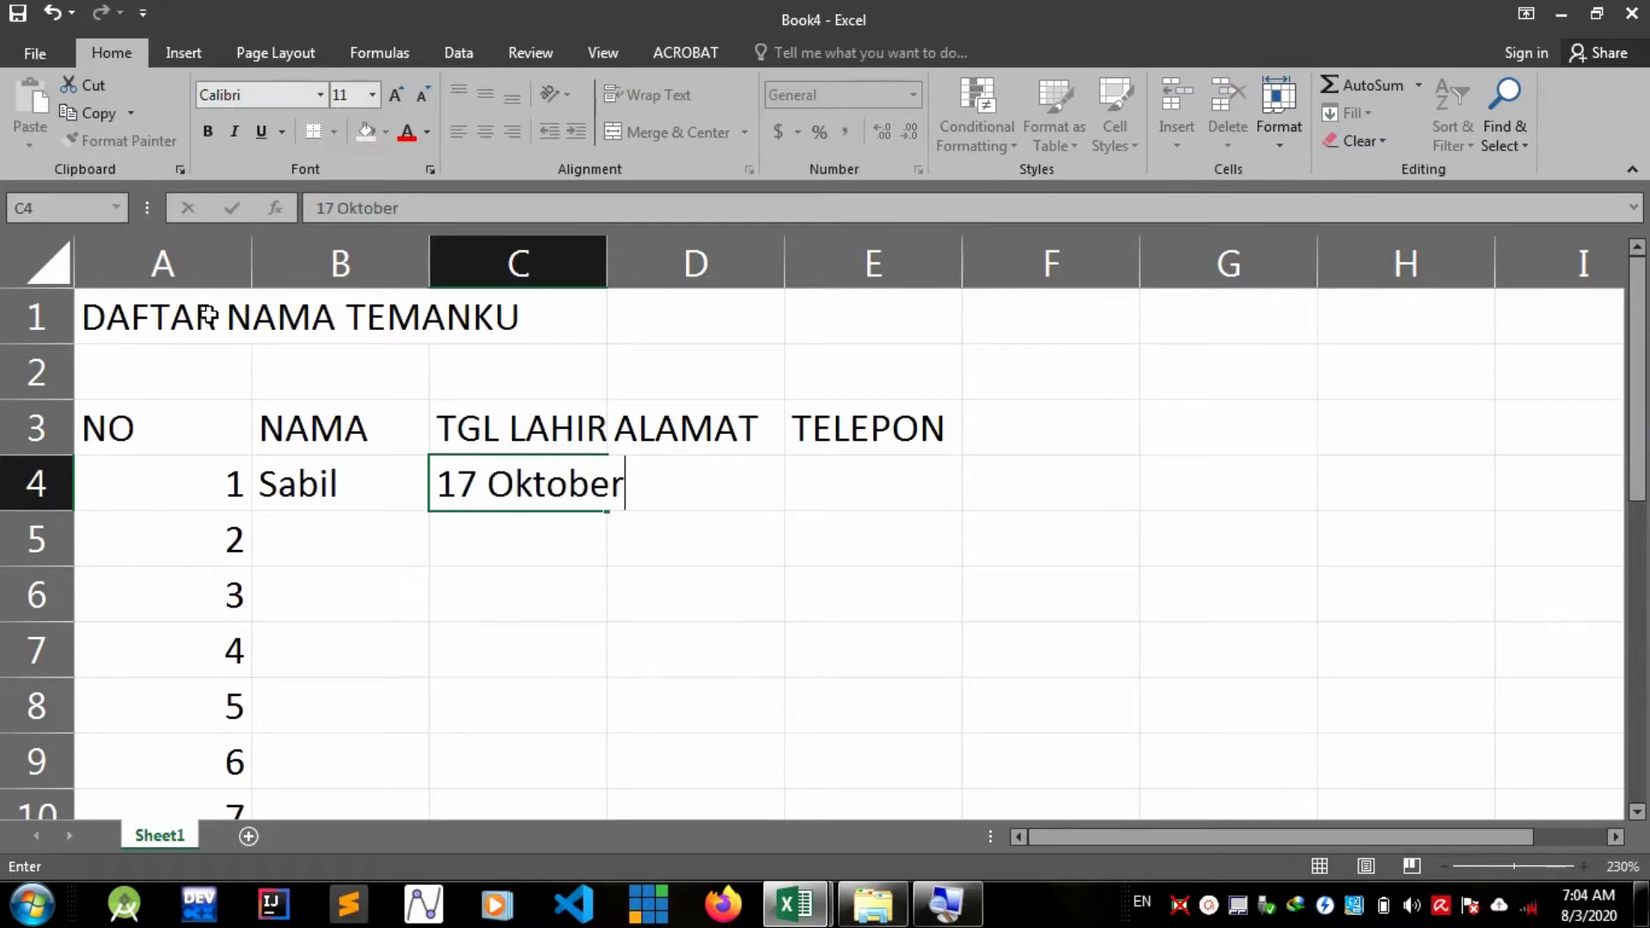
key(Return)
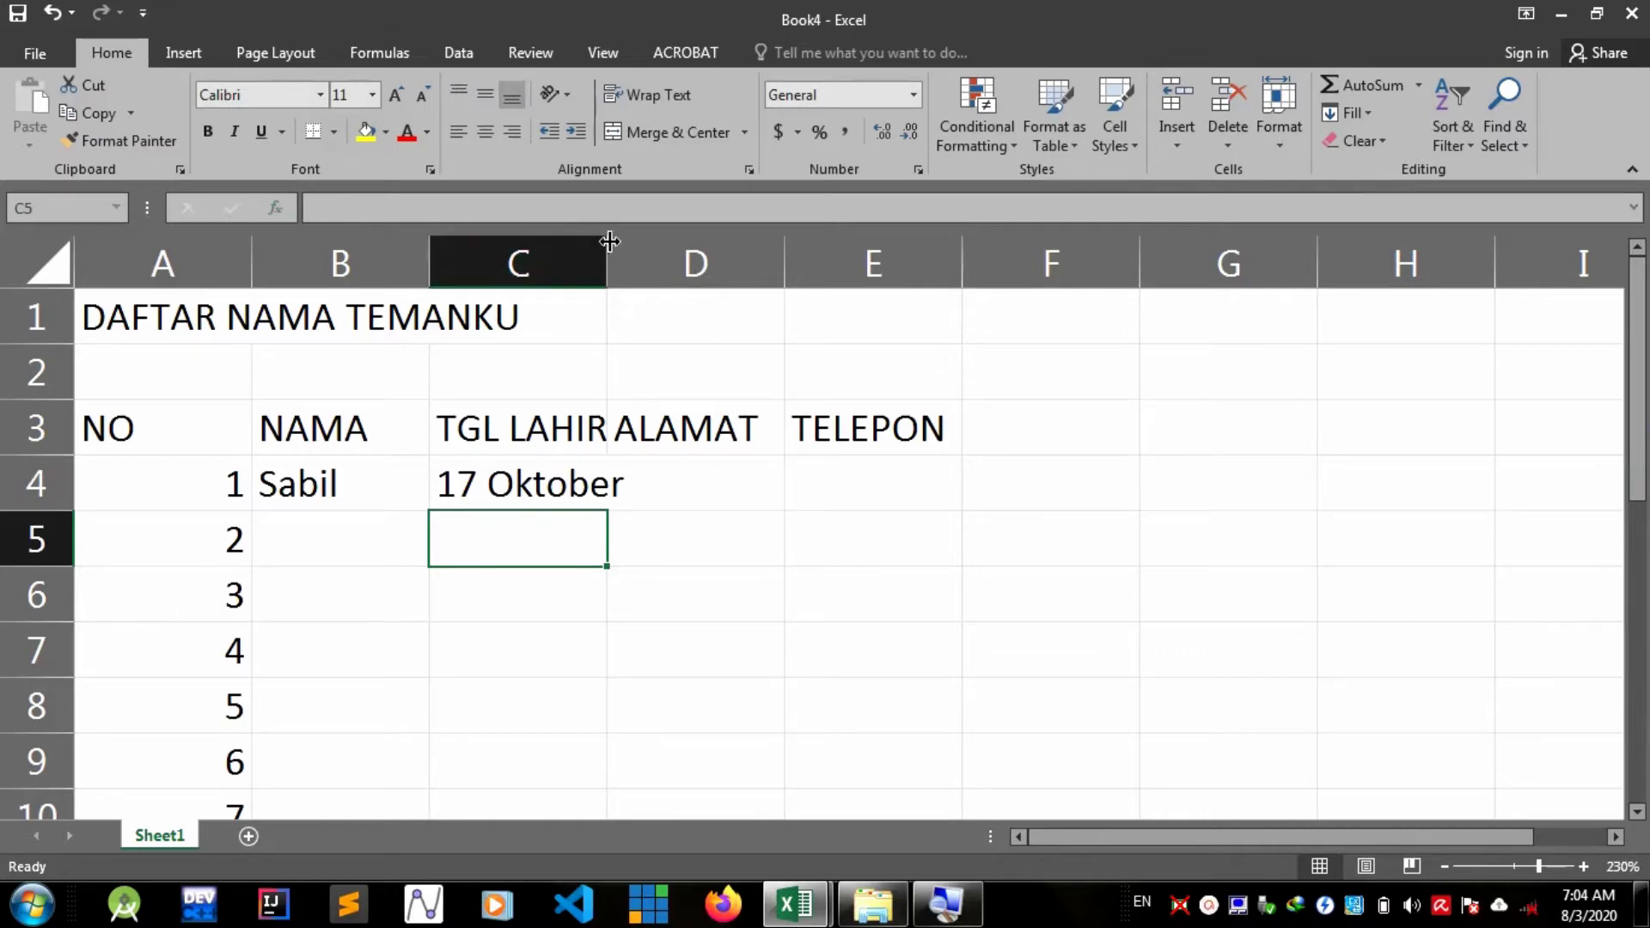
Check the birth-date column, ending with the 17 Oktober cell C4 selected.
click(543, 487)
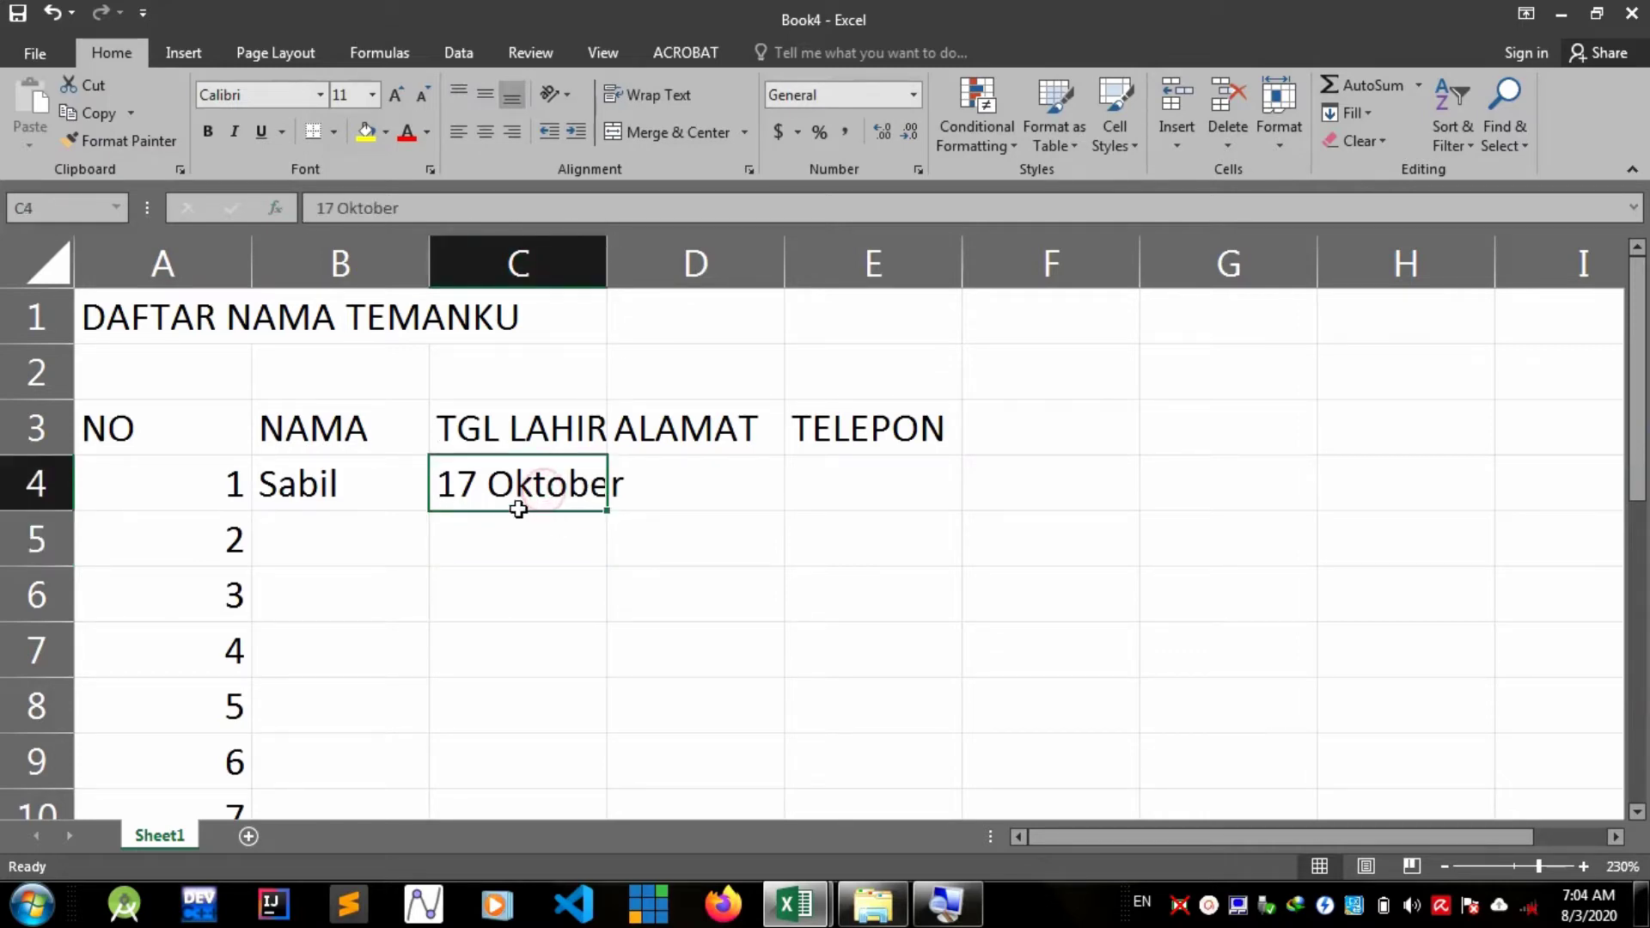
click(527, 535)
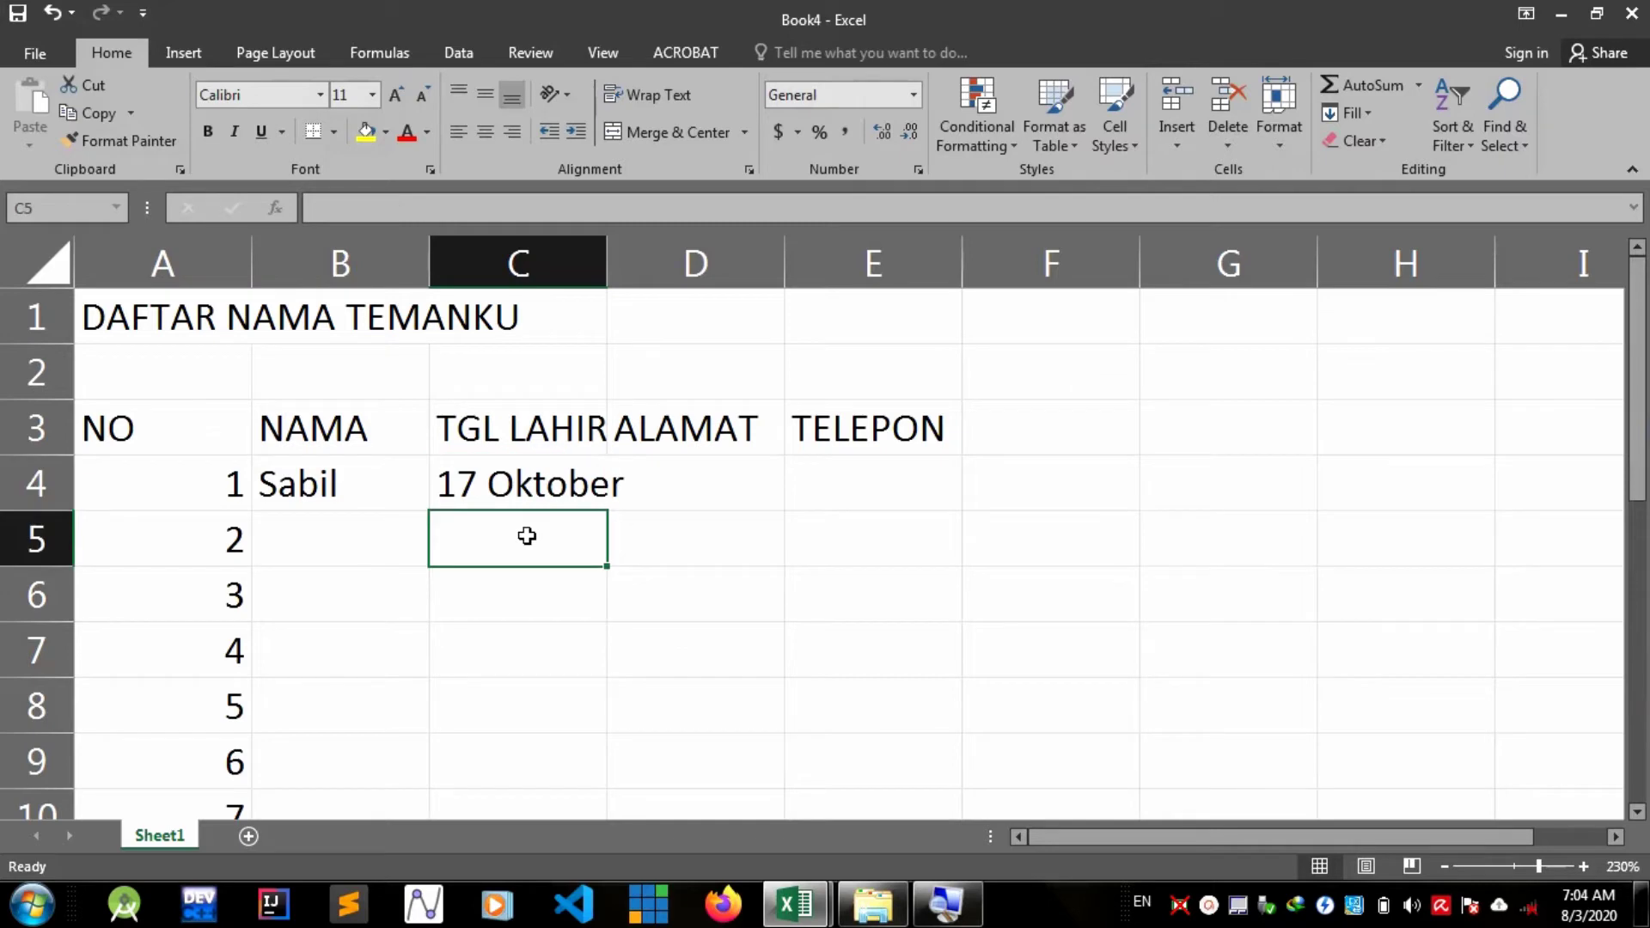
click(465, 480)
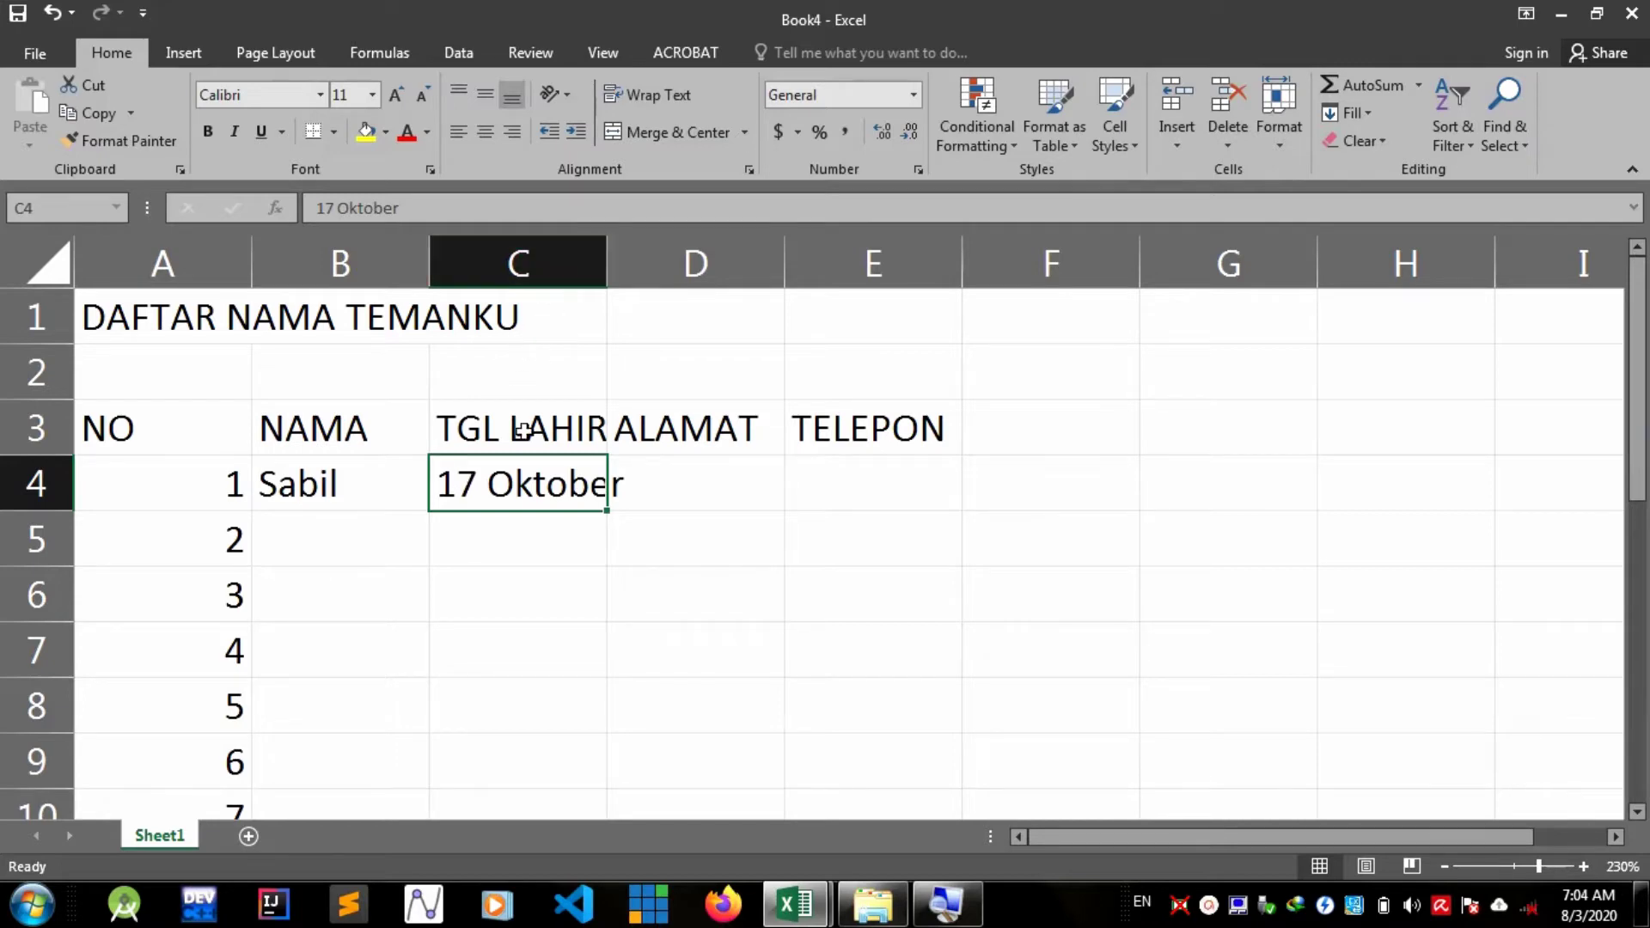
click(525, 569)
click(509, 492)
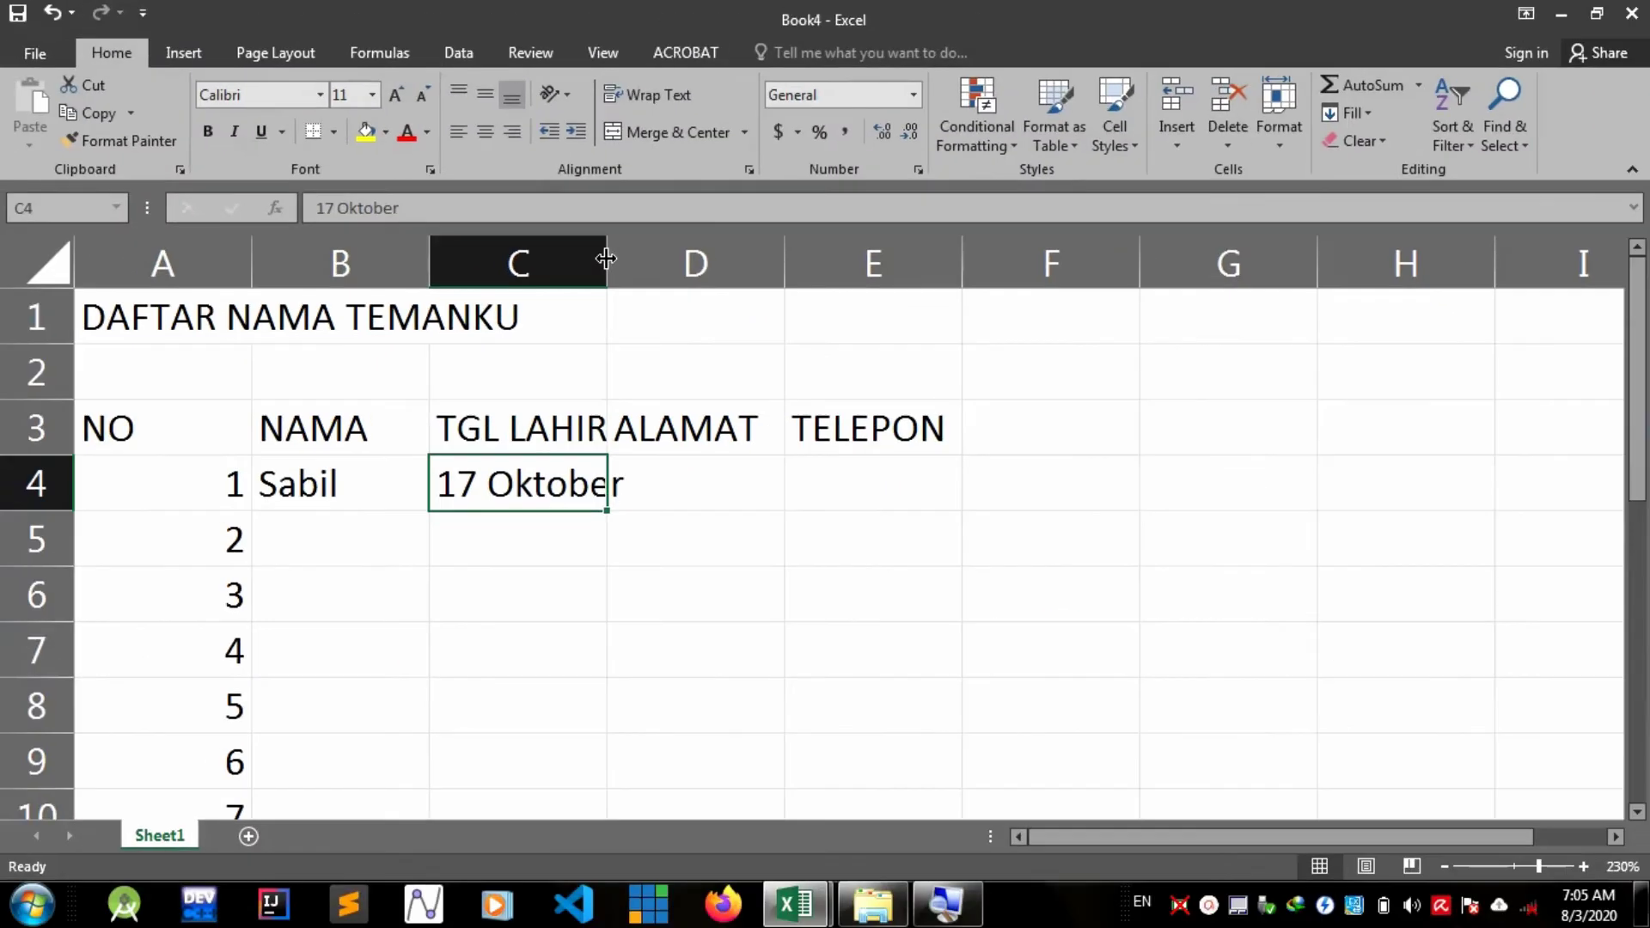
Drag column C's right border wider so TGL LAHIR and 17 Oktober fit.
drag(605, 258, 646, 255)
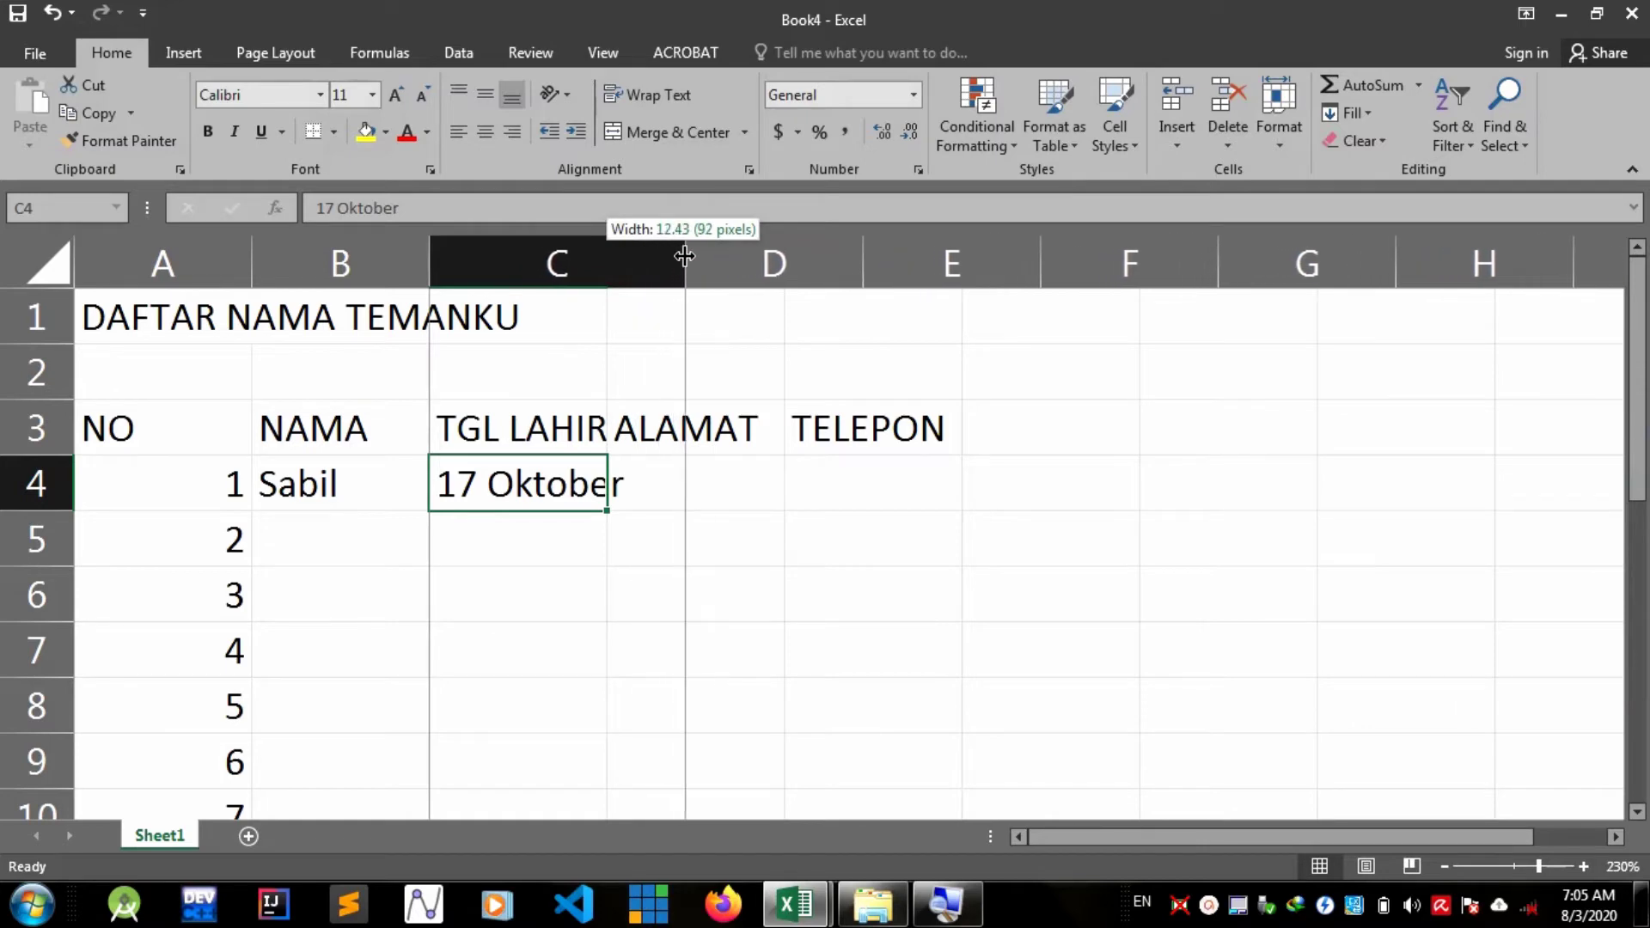
drag(645, 255, 684, 255)
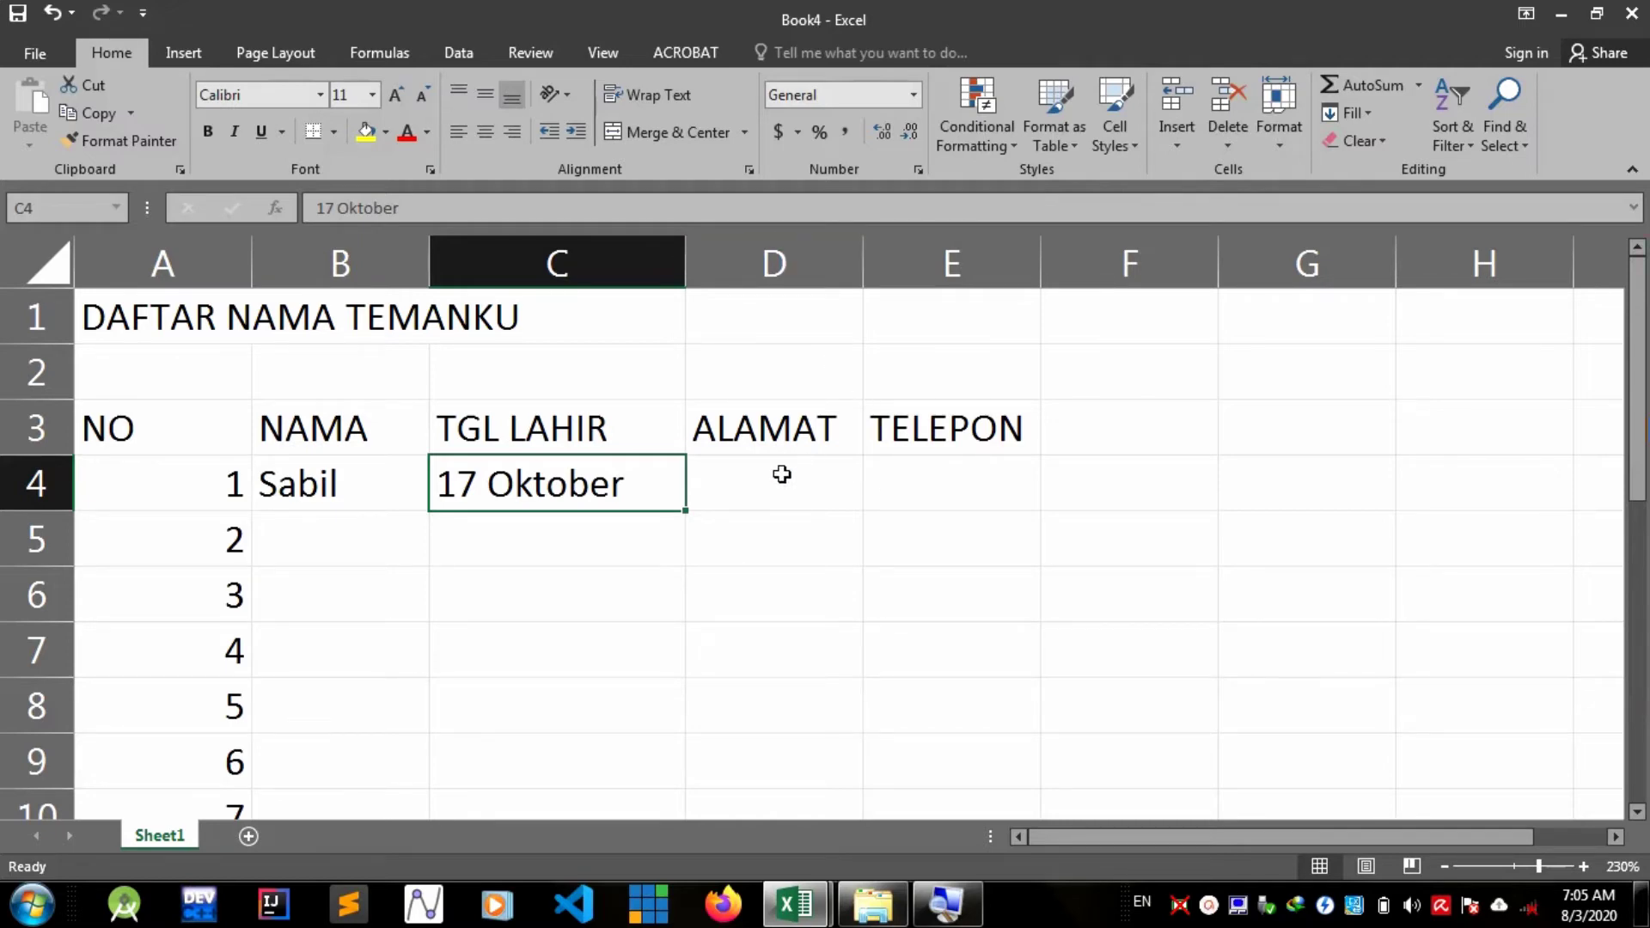
Type the first friend's street address into D4, correcting a typo, and commit it.
click(781, 474)
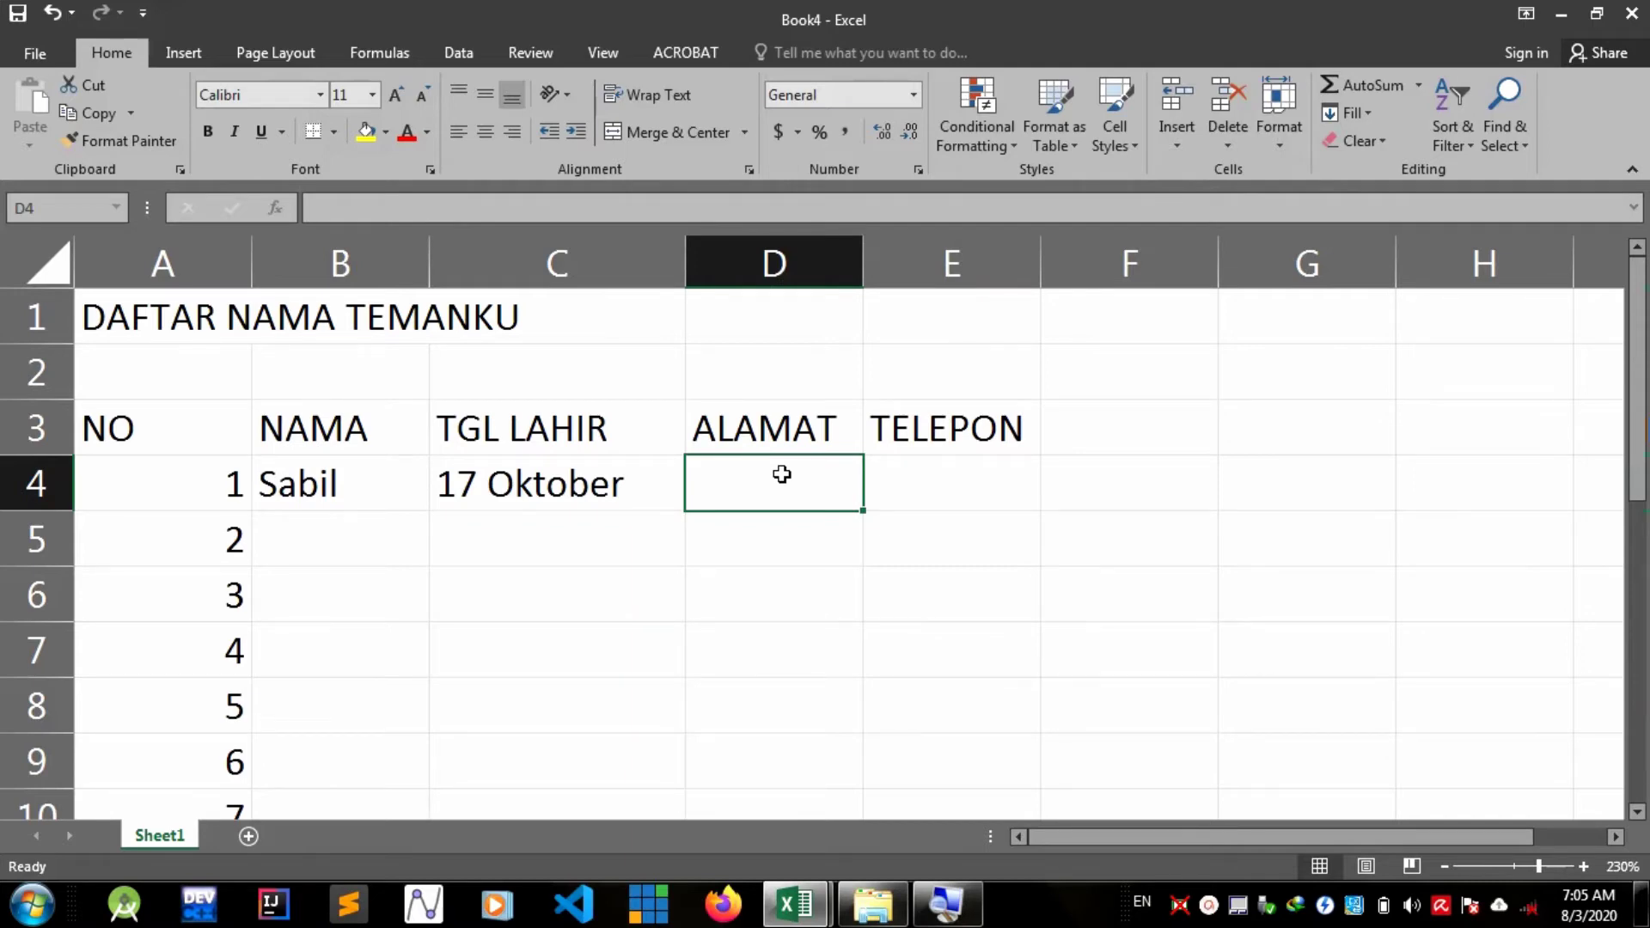
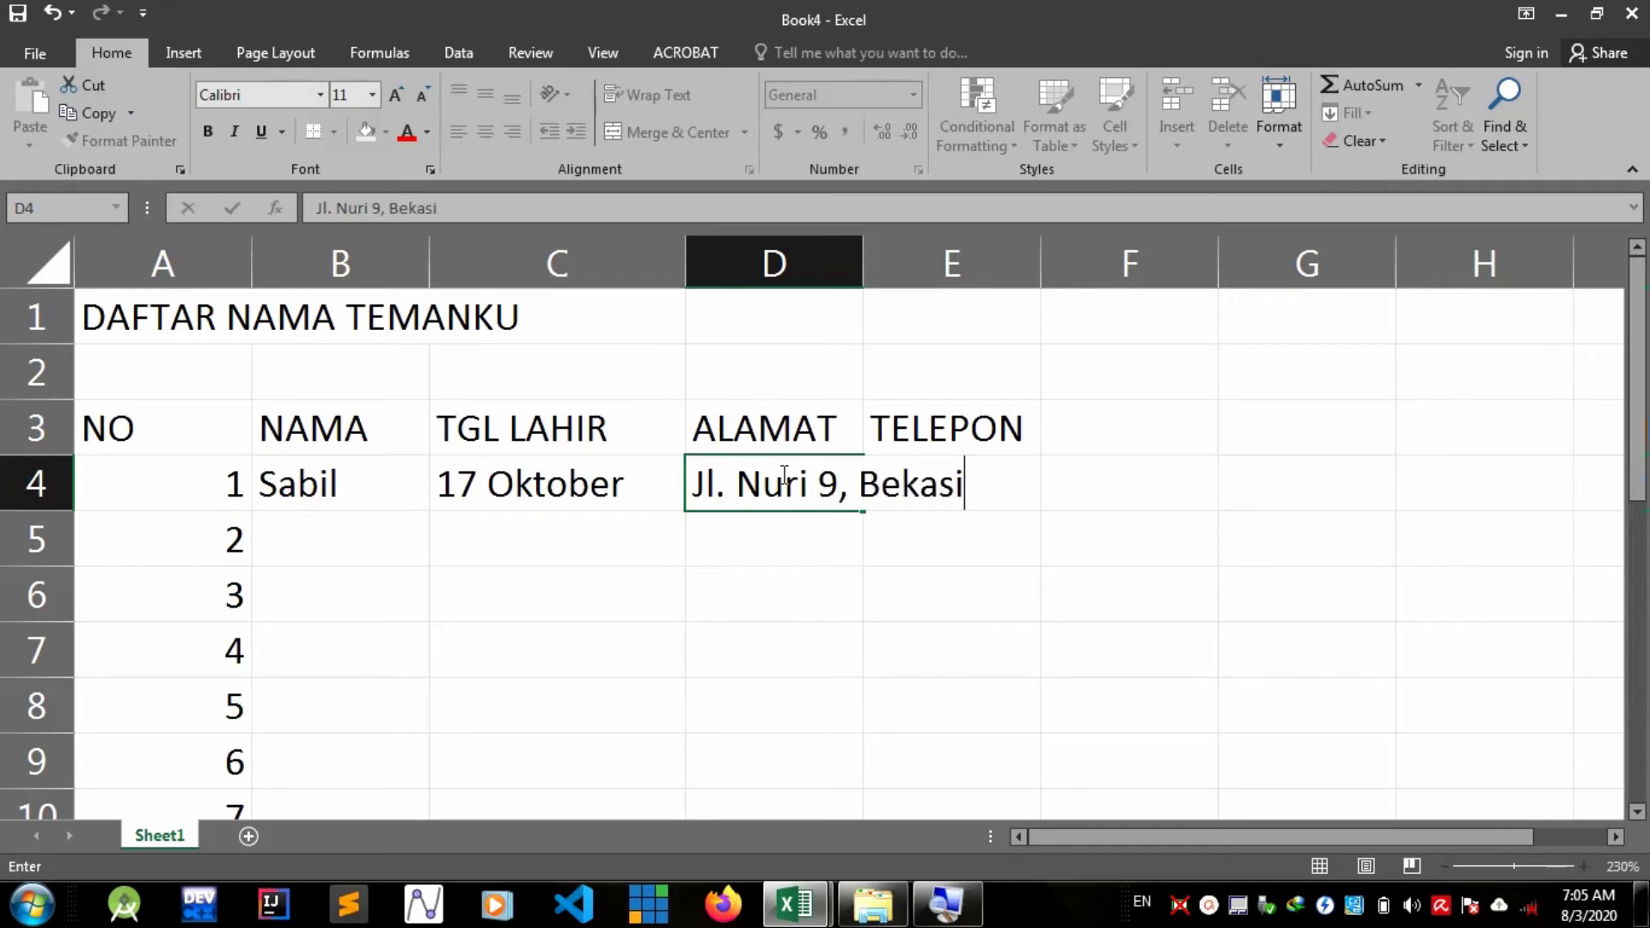
key(Tab)
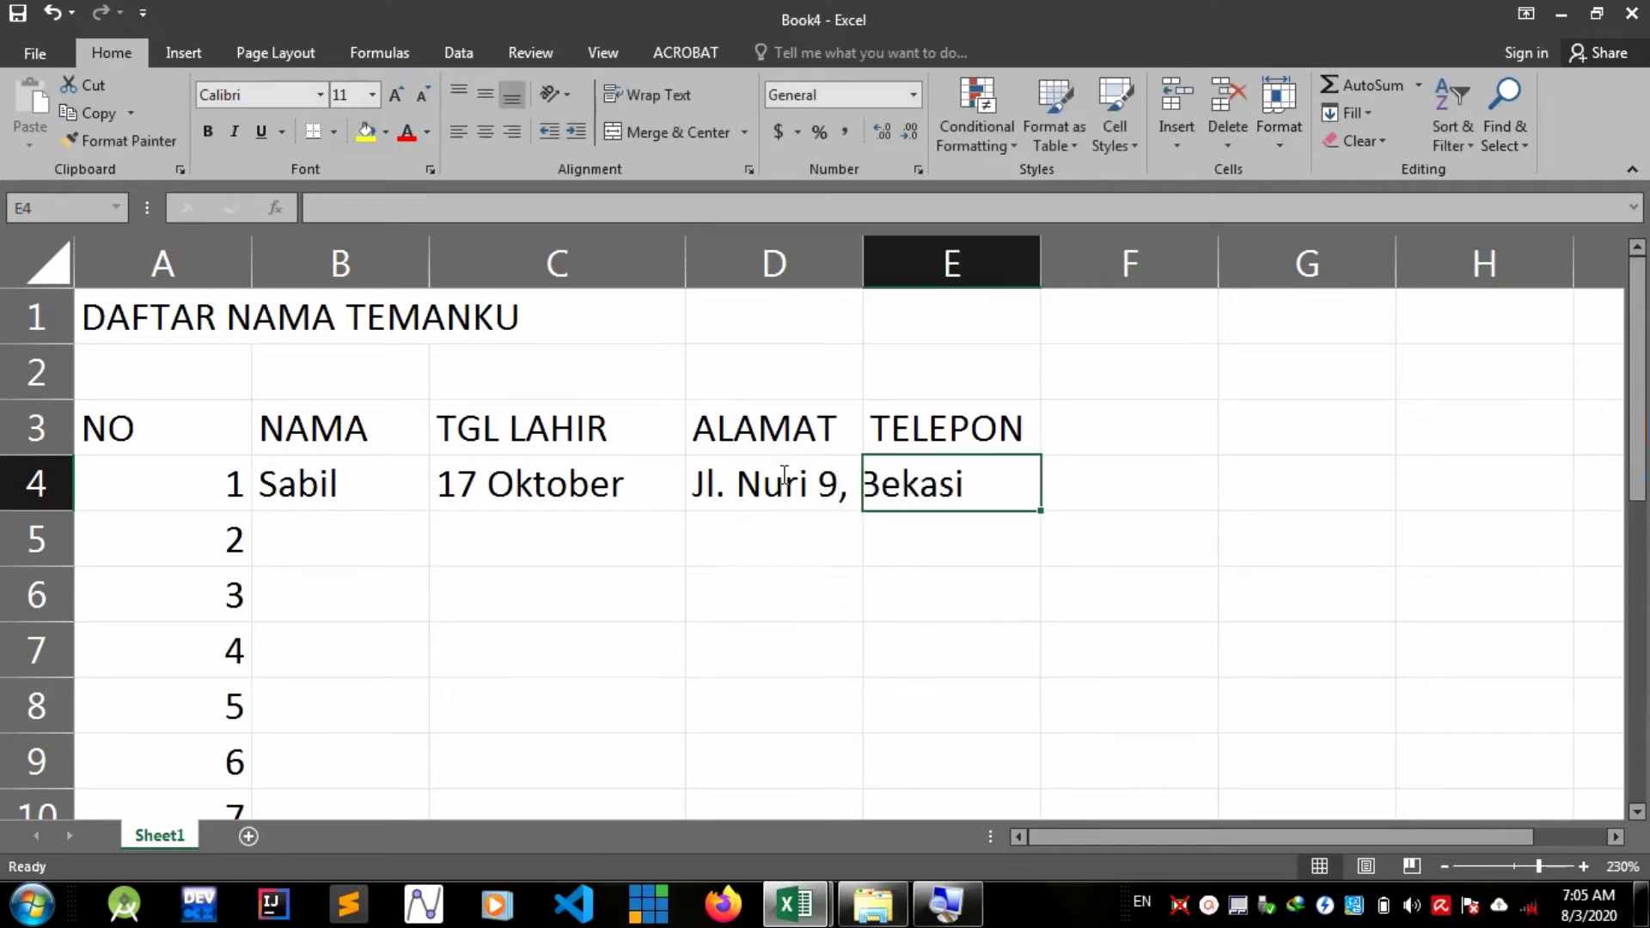
Widen columns D and E so the full D4 address fits and phones have room.
click(799, 482)
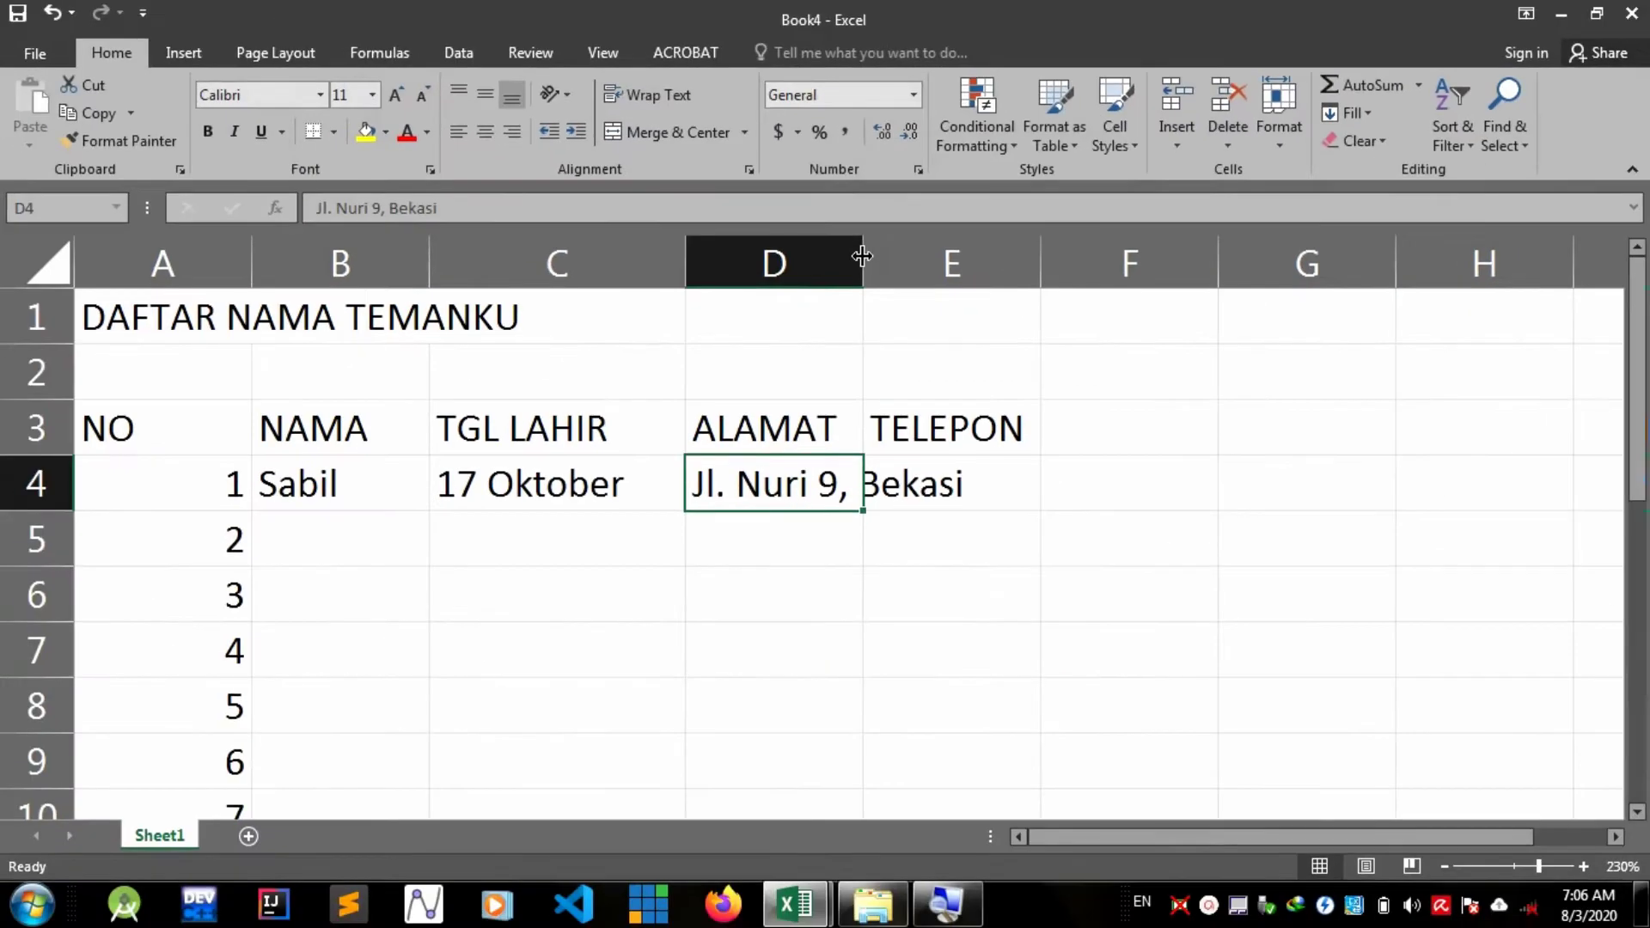
drag(863, 255, 1081, 255)
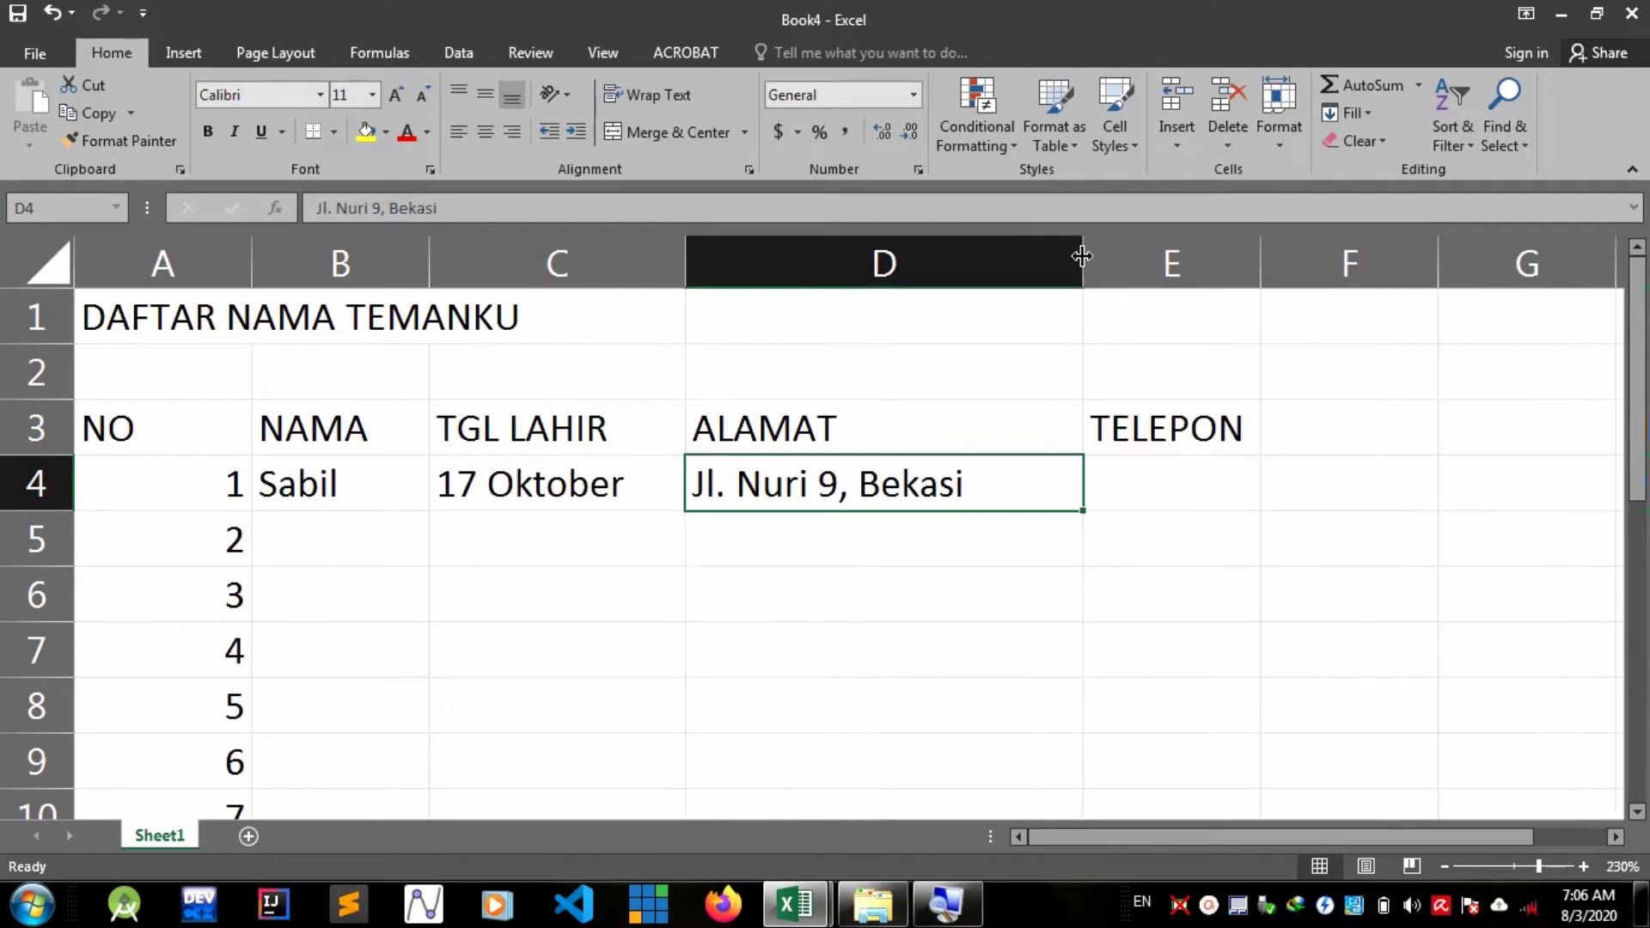
mouse_move(1269, 249)
mouse_down()
mouse_move(1371, 255)
mouse_move(1222, 248)
mouse_move(1472, 249)
mouse_up()
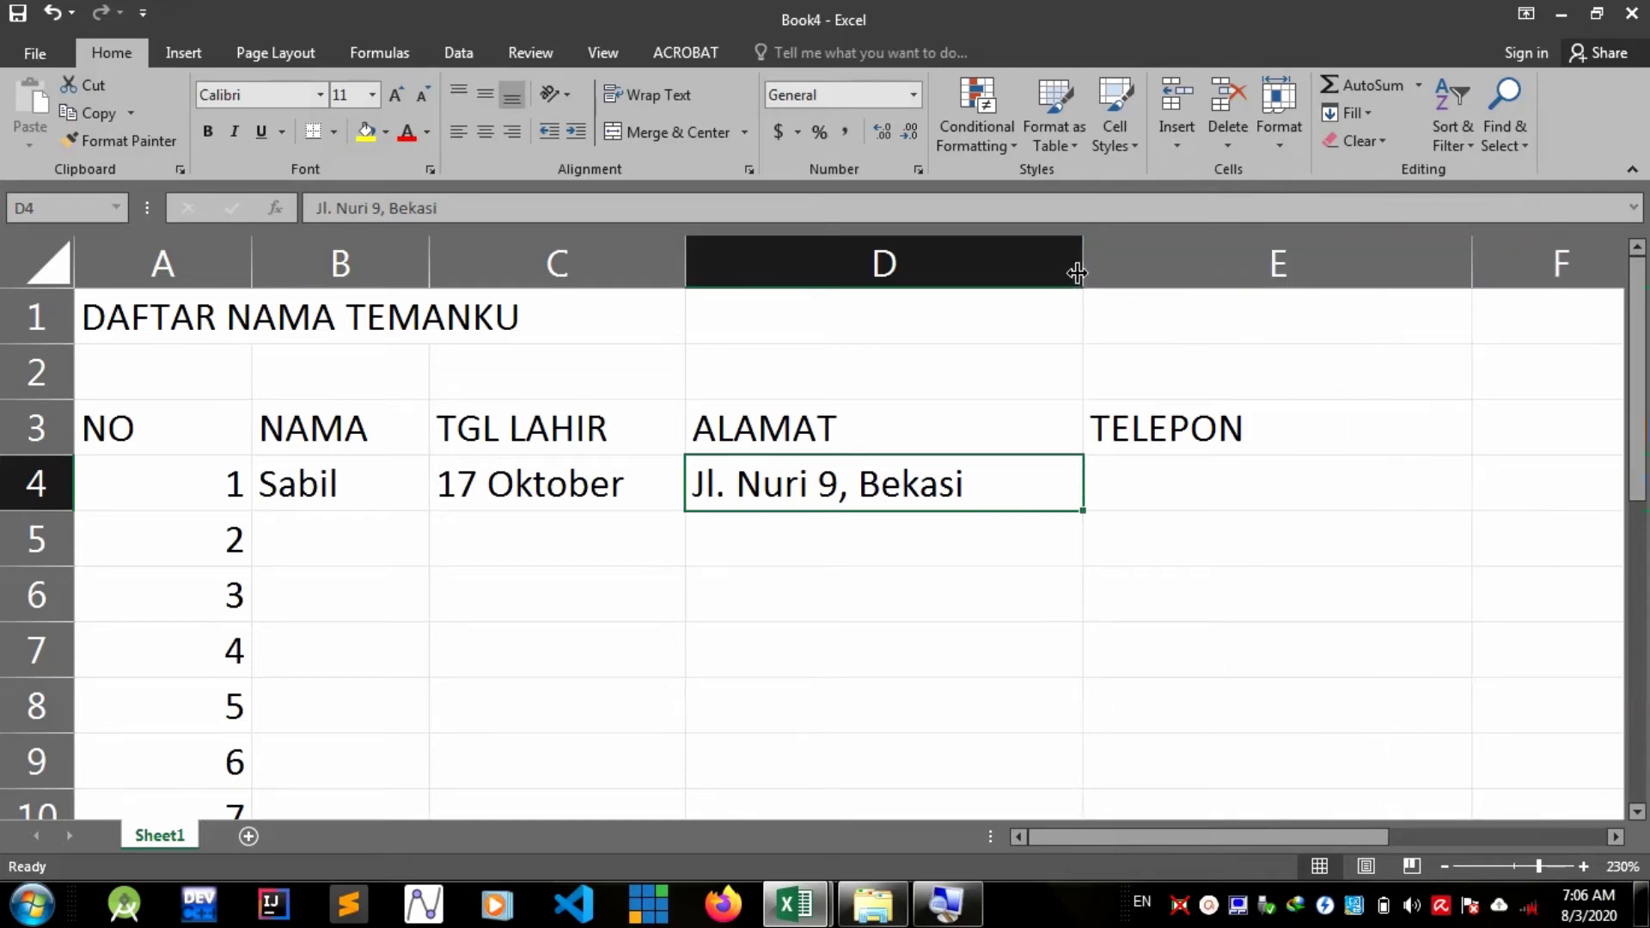
drag(1079, 268, 1110, 265)
click(1220, 478)
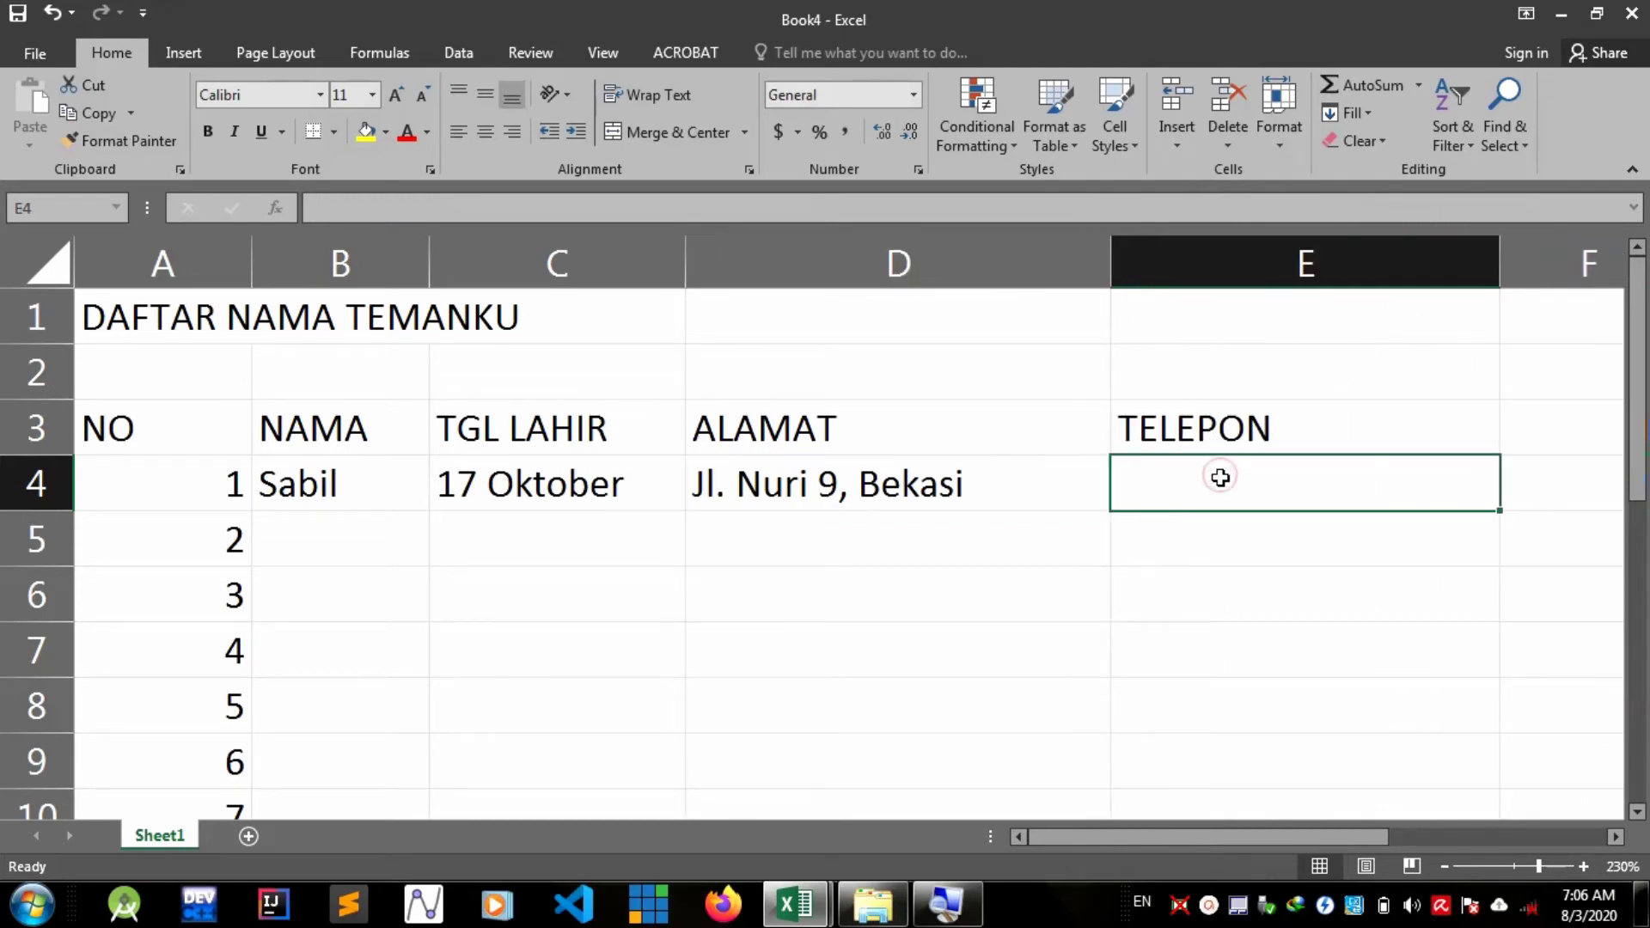
Enter the first friend's phone number in E4.
text(889)
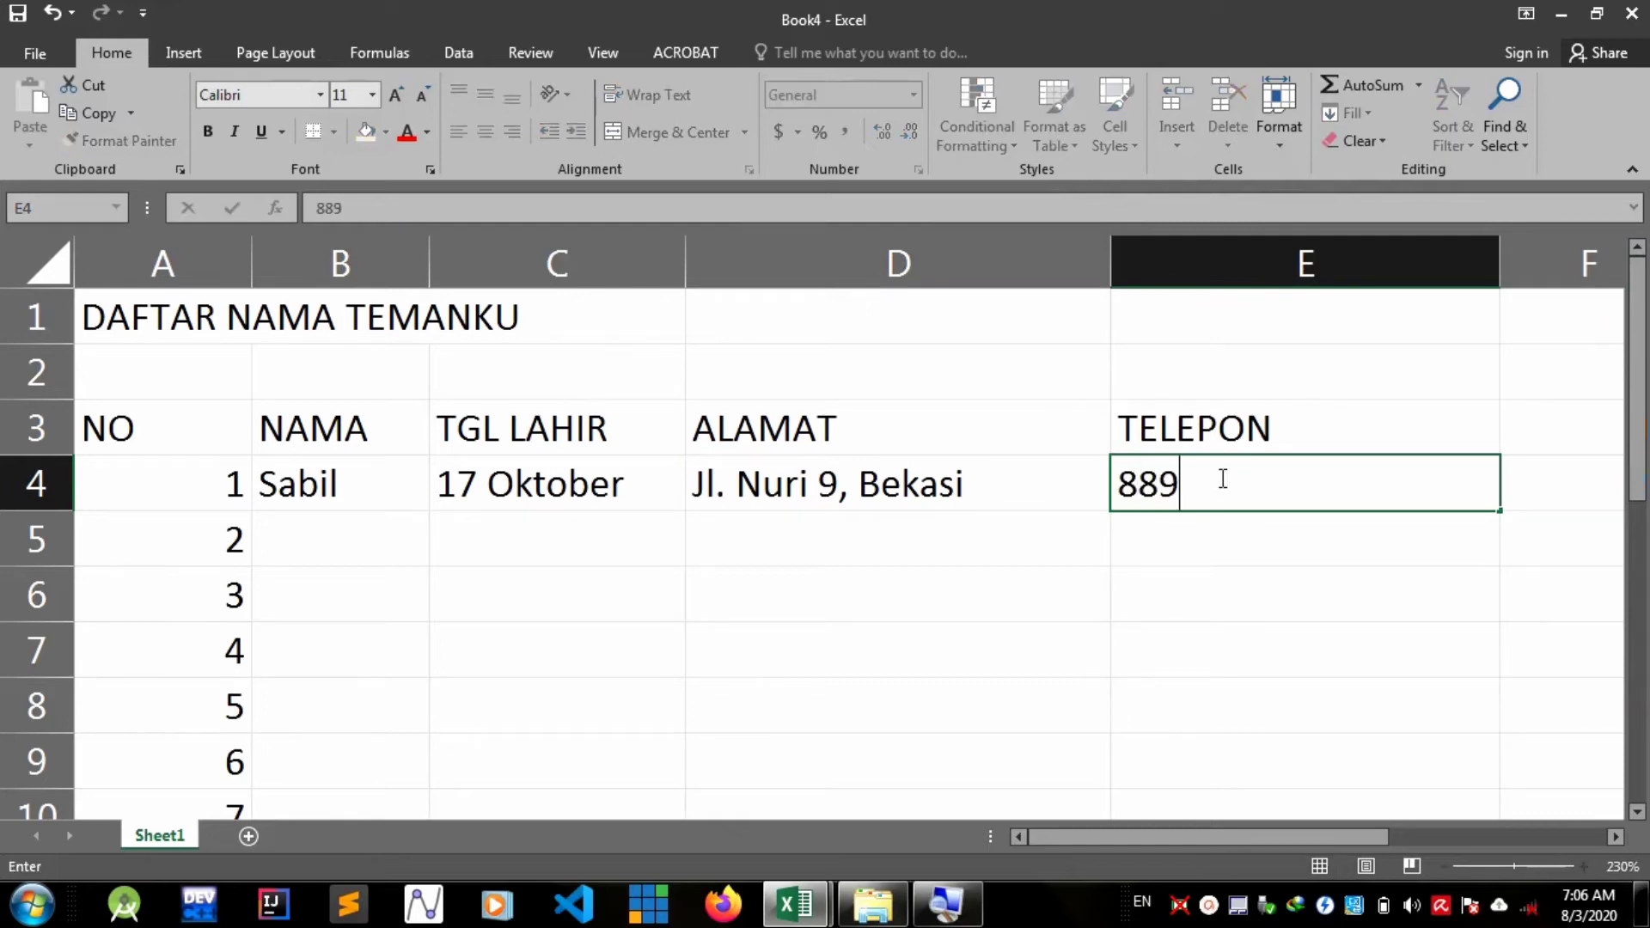
text(5316)
click(1044, 564)
click(646, 519)
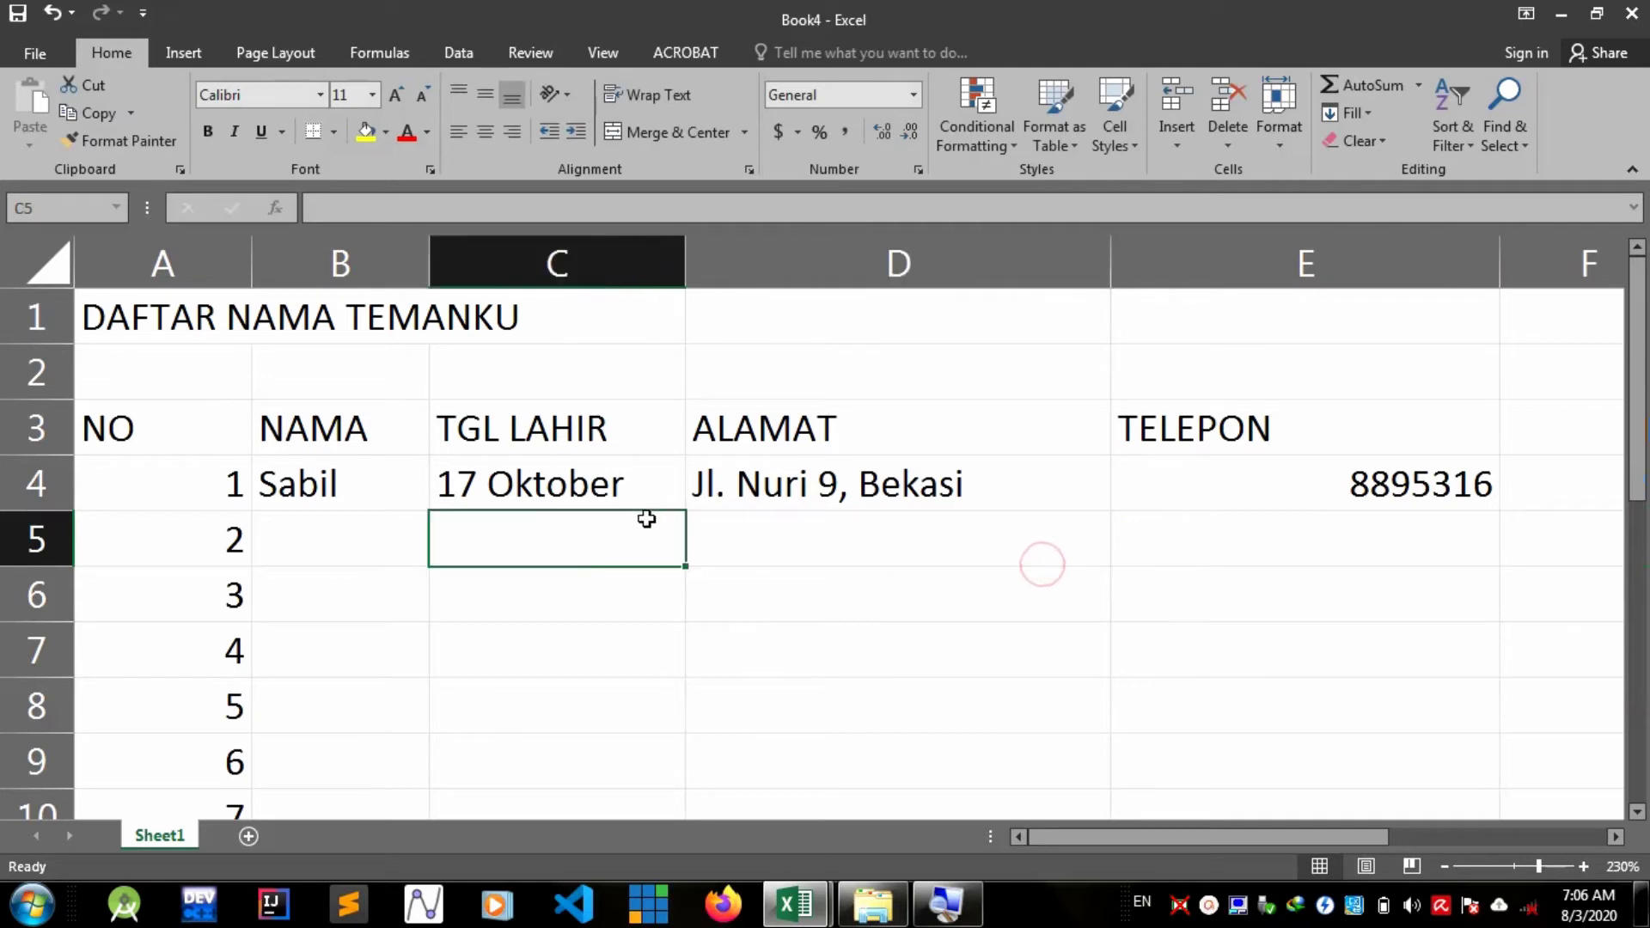
Fill row 5 with the second friend's name, birth date 15 Oktober, address and phone number.
click(392, 525)
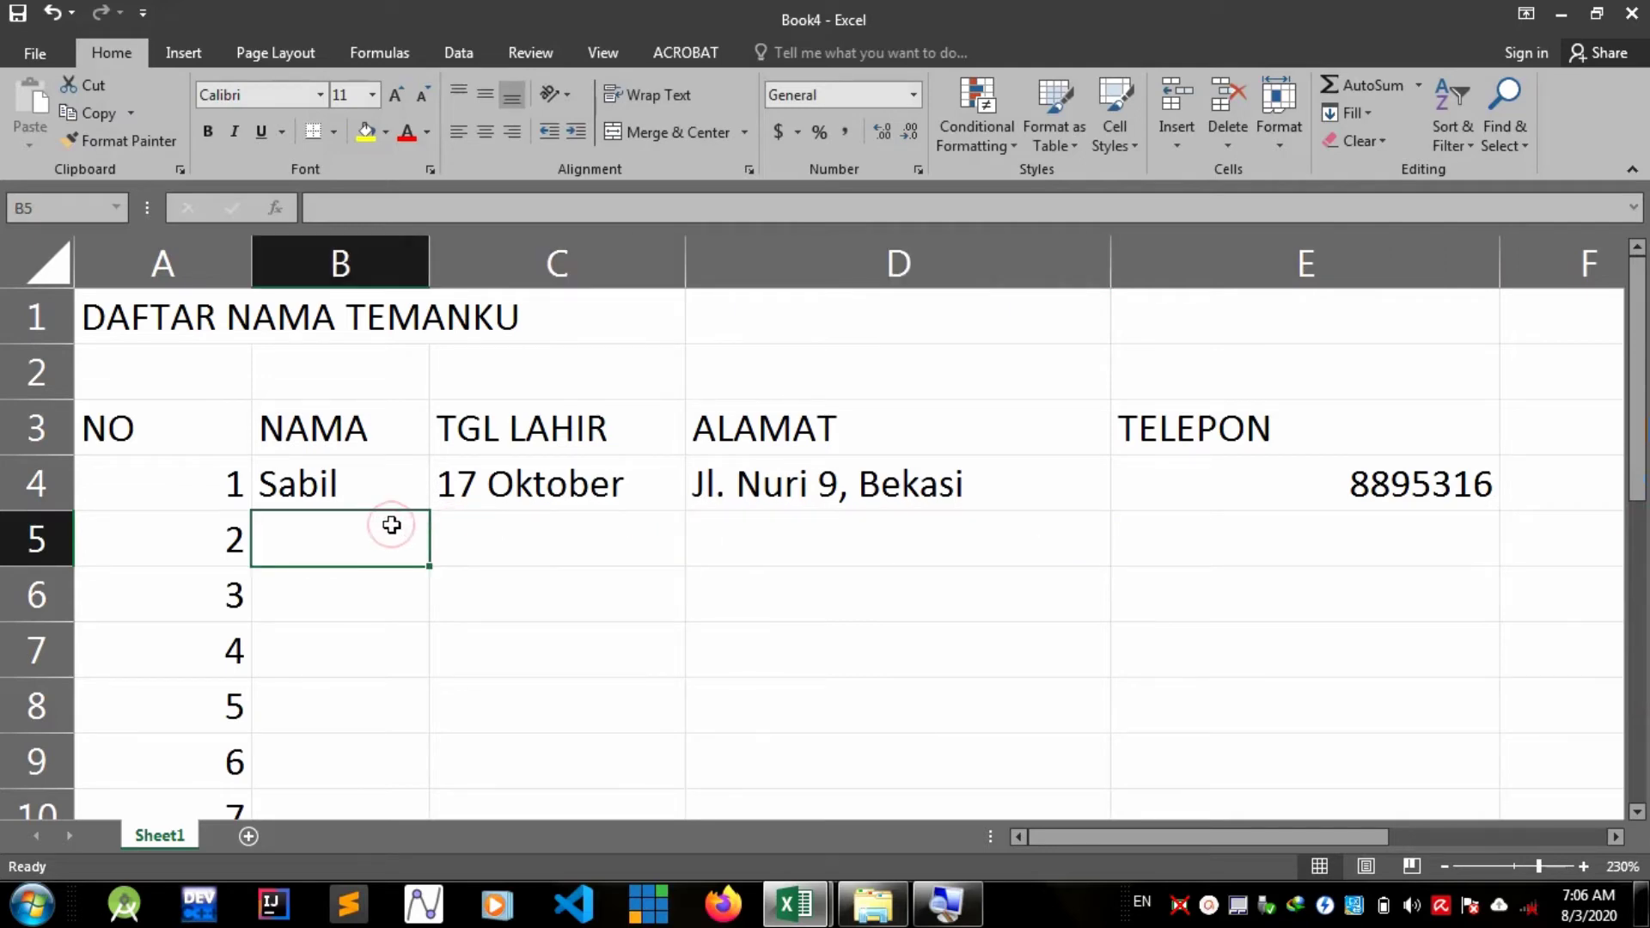
text(Nissa)
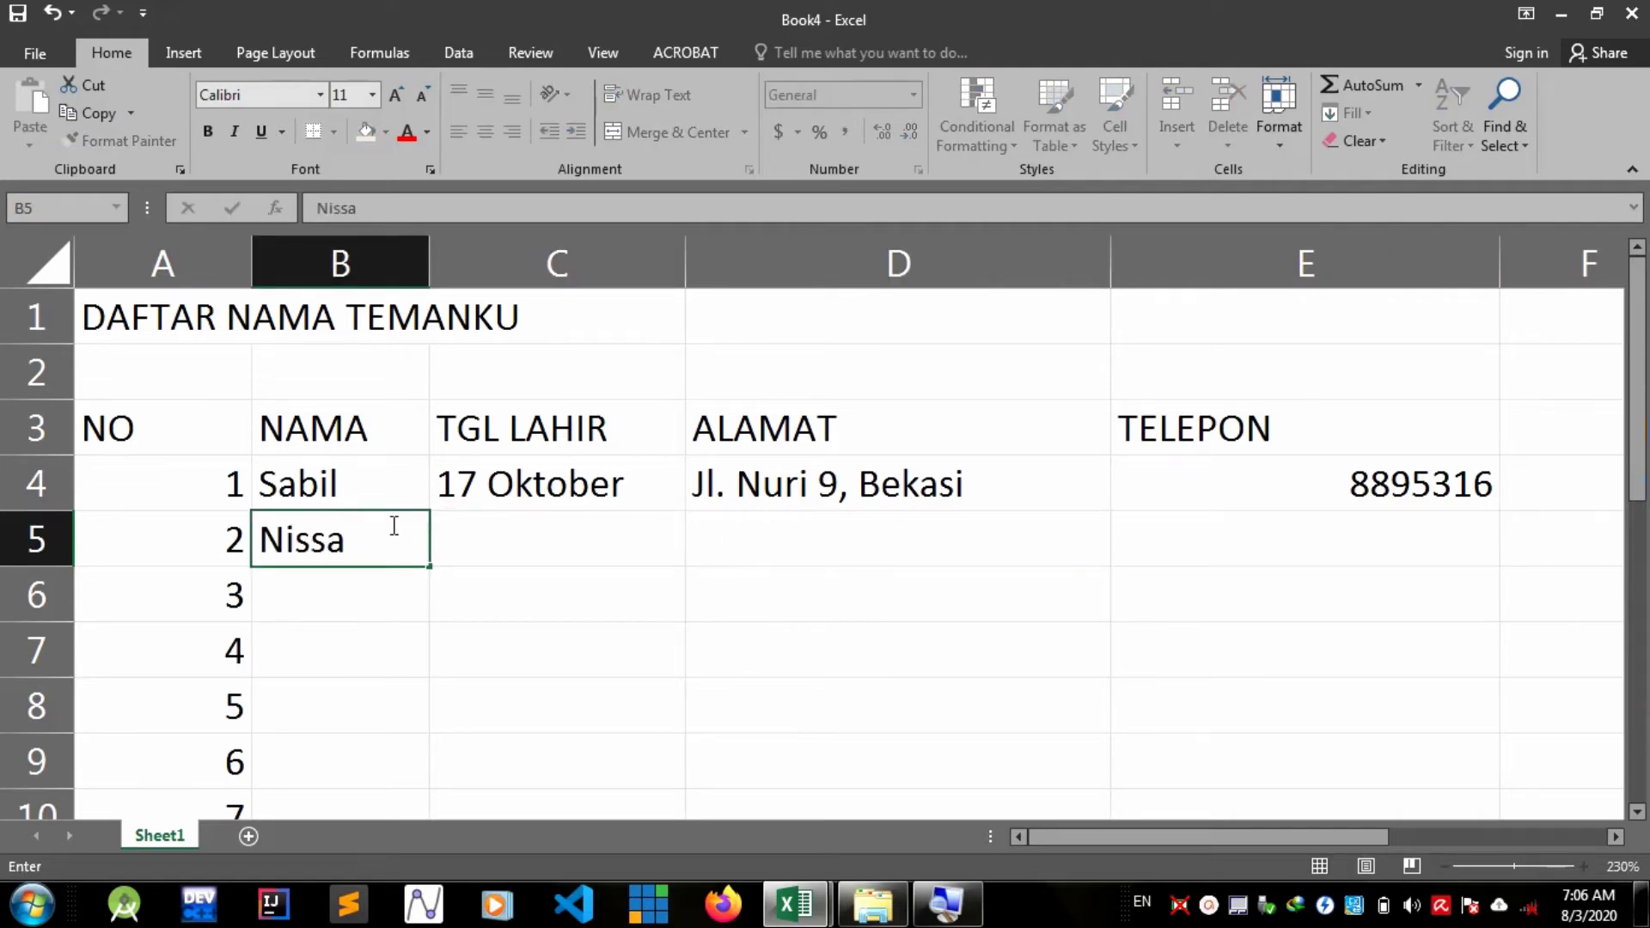
key(Tab)
text(15)
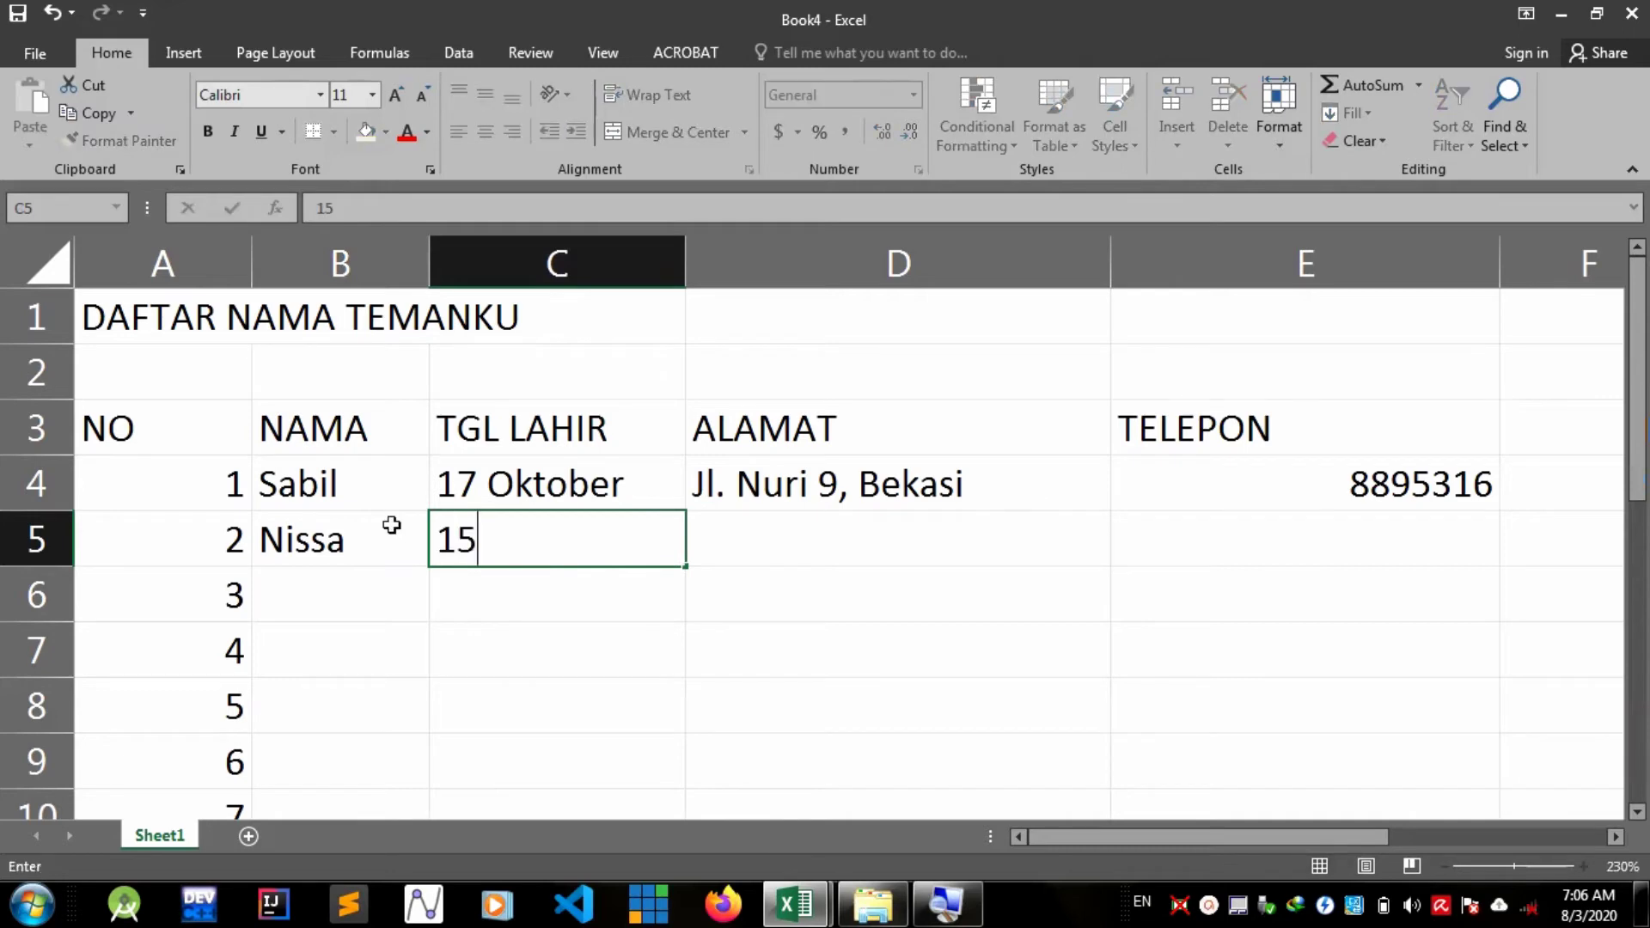
text( Oktober)
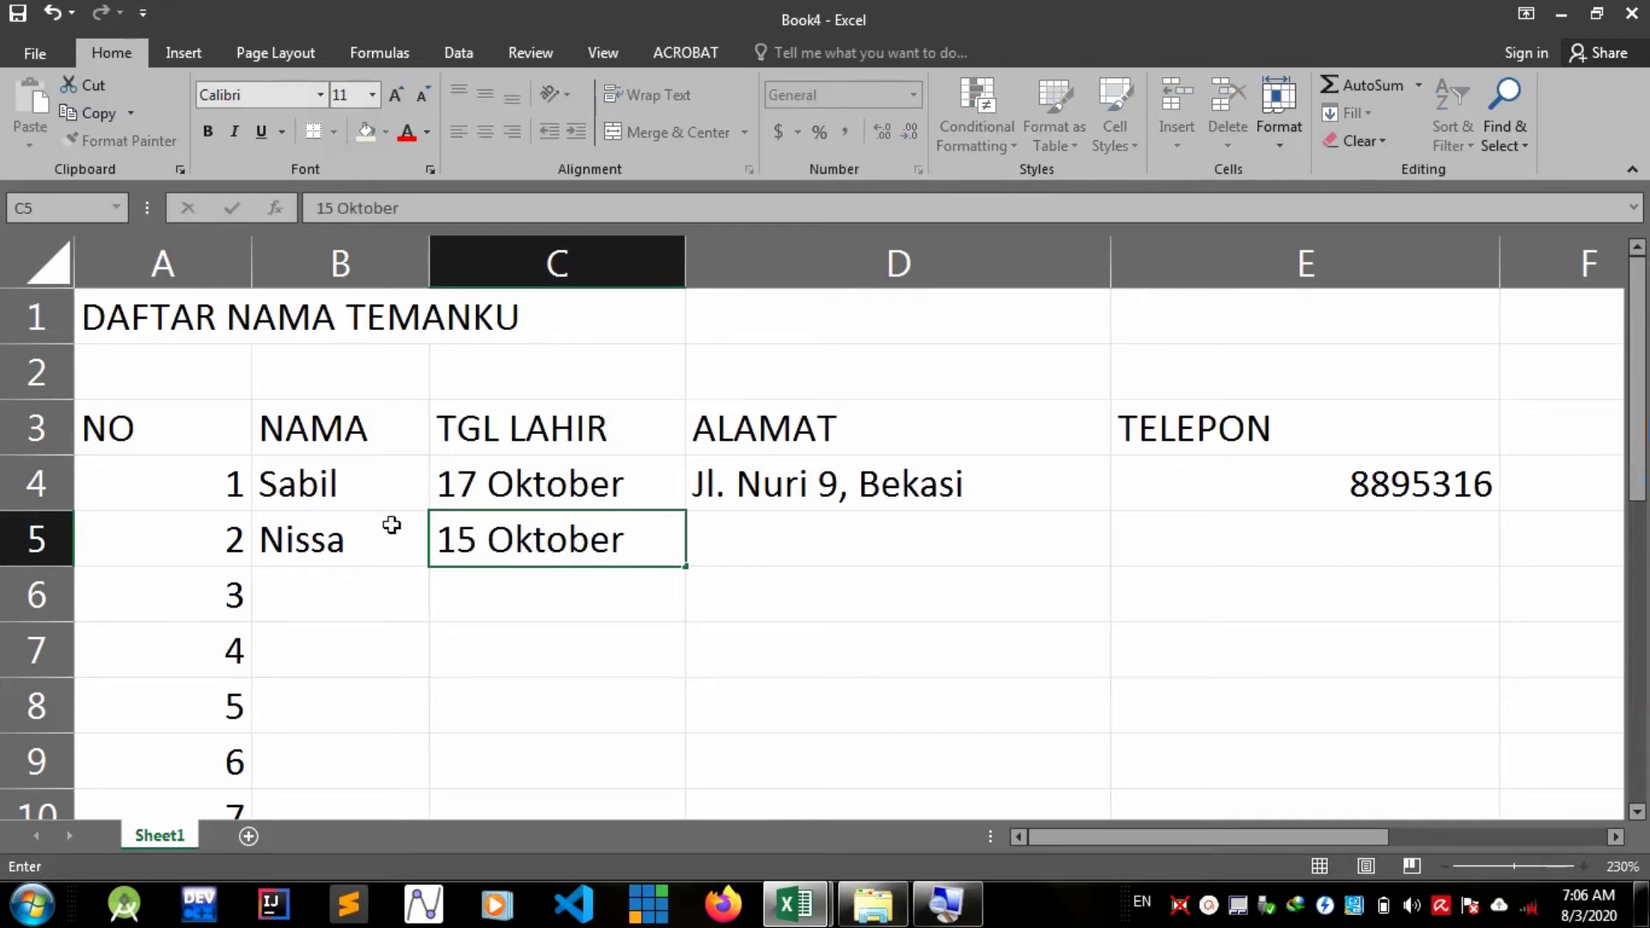
key(Tab)
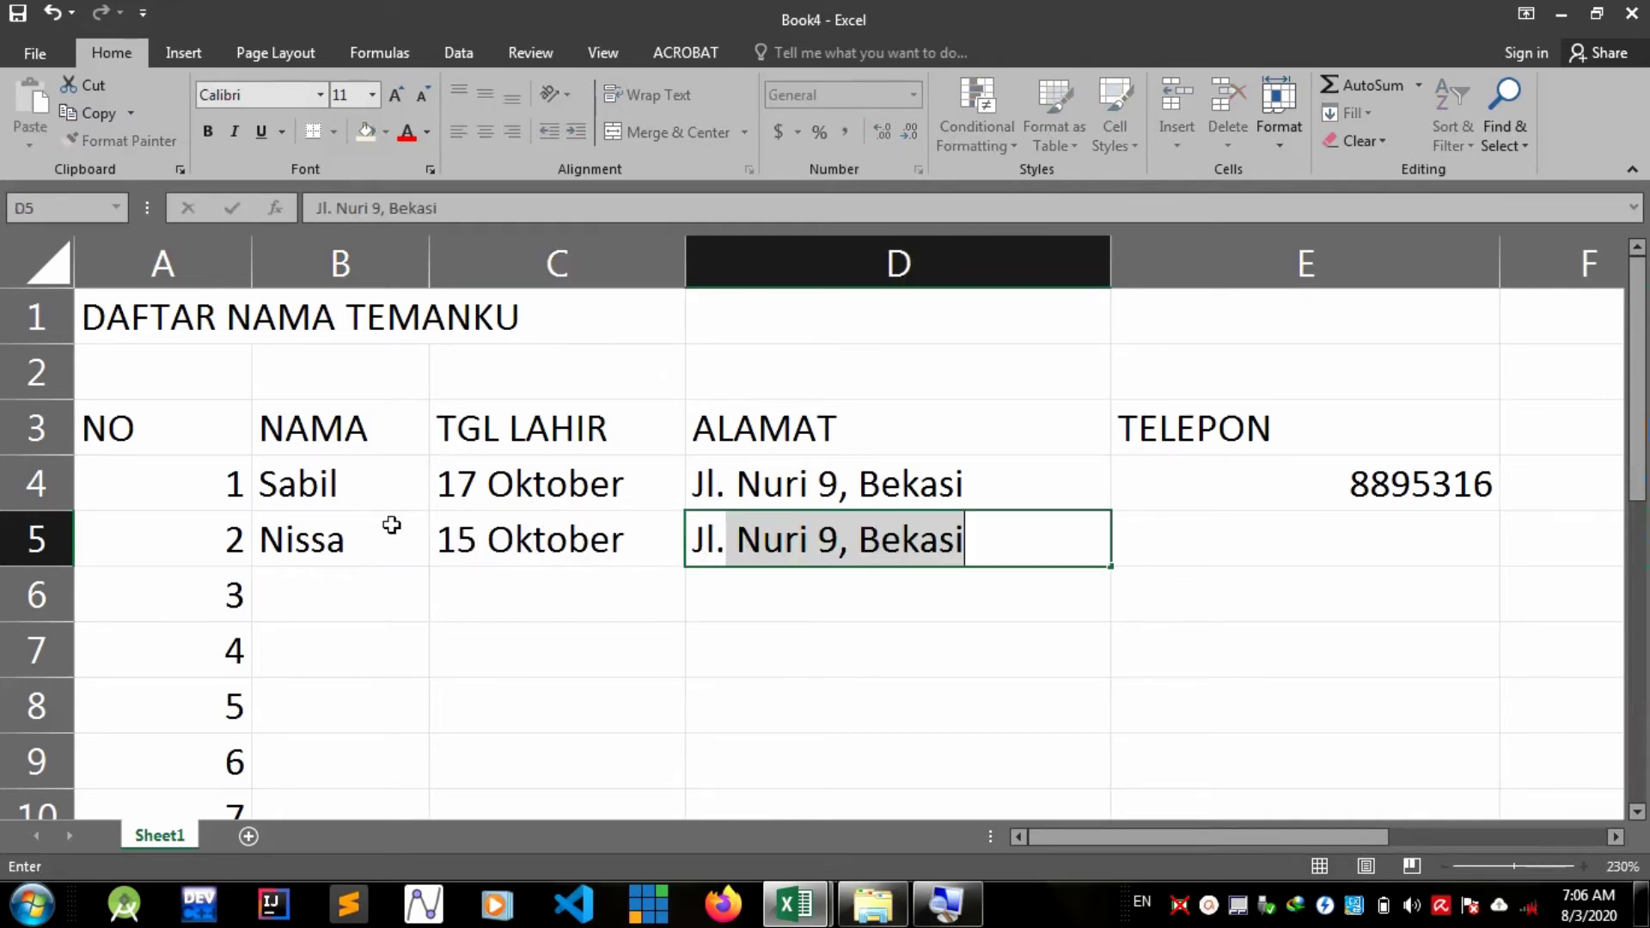
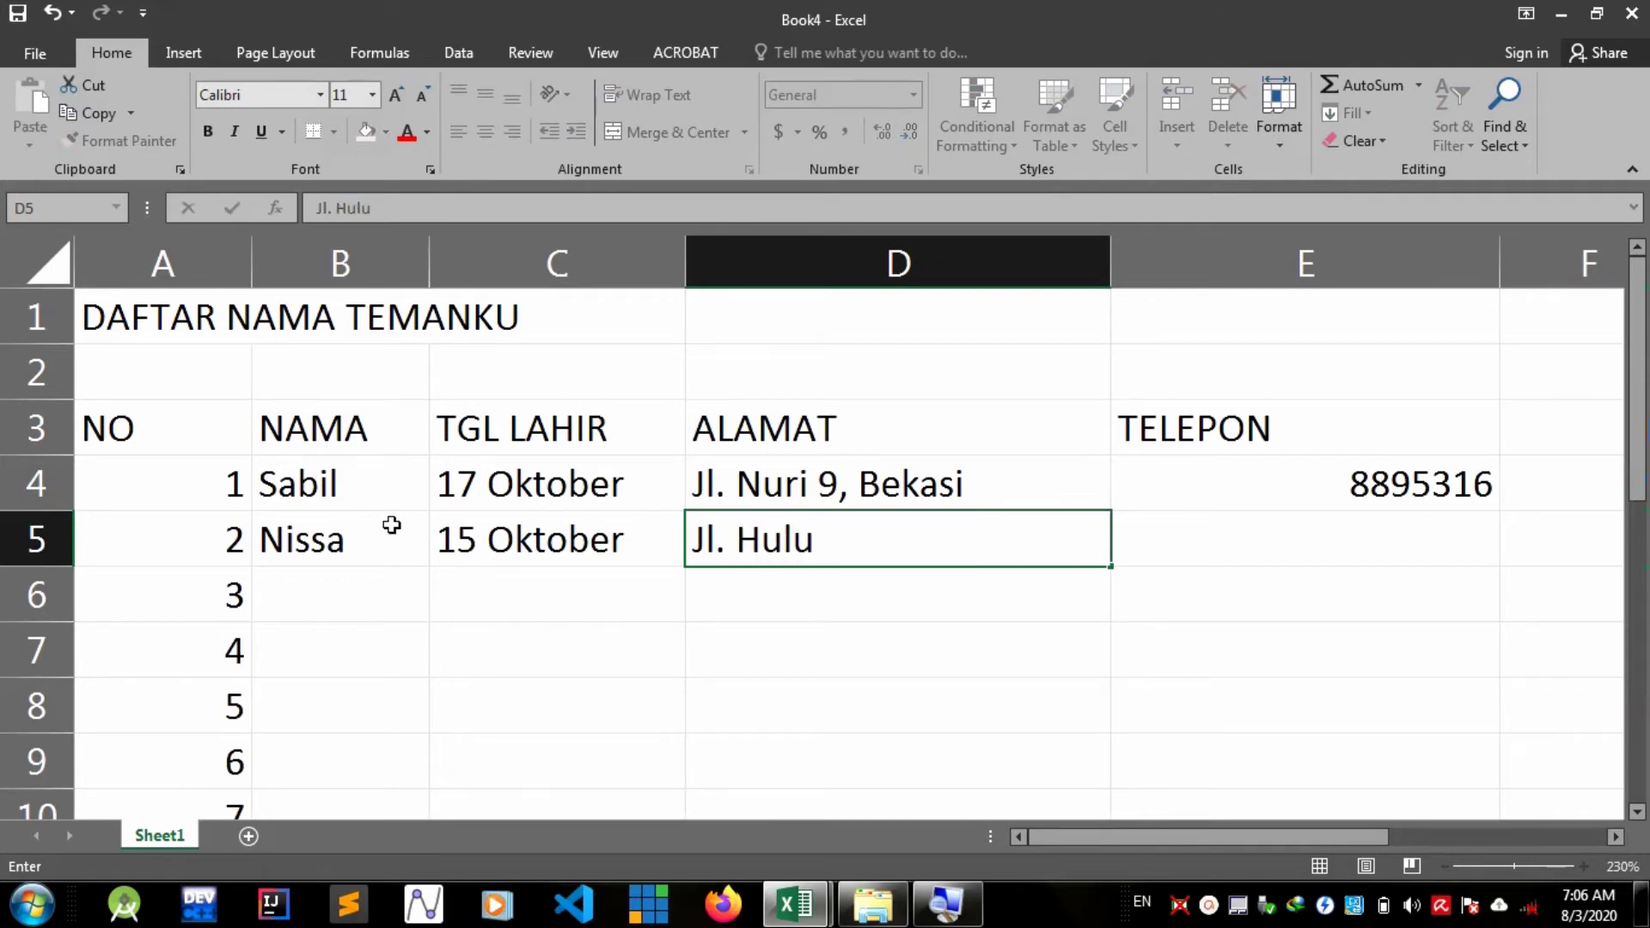
key(Tab)
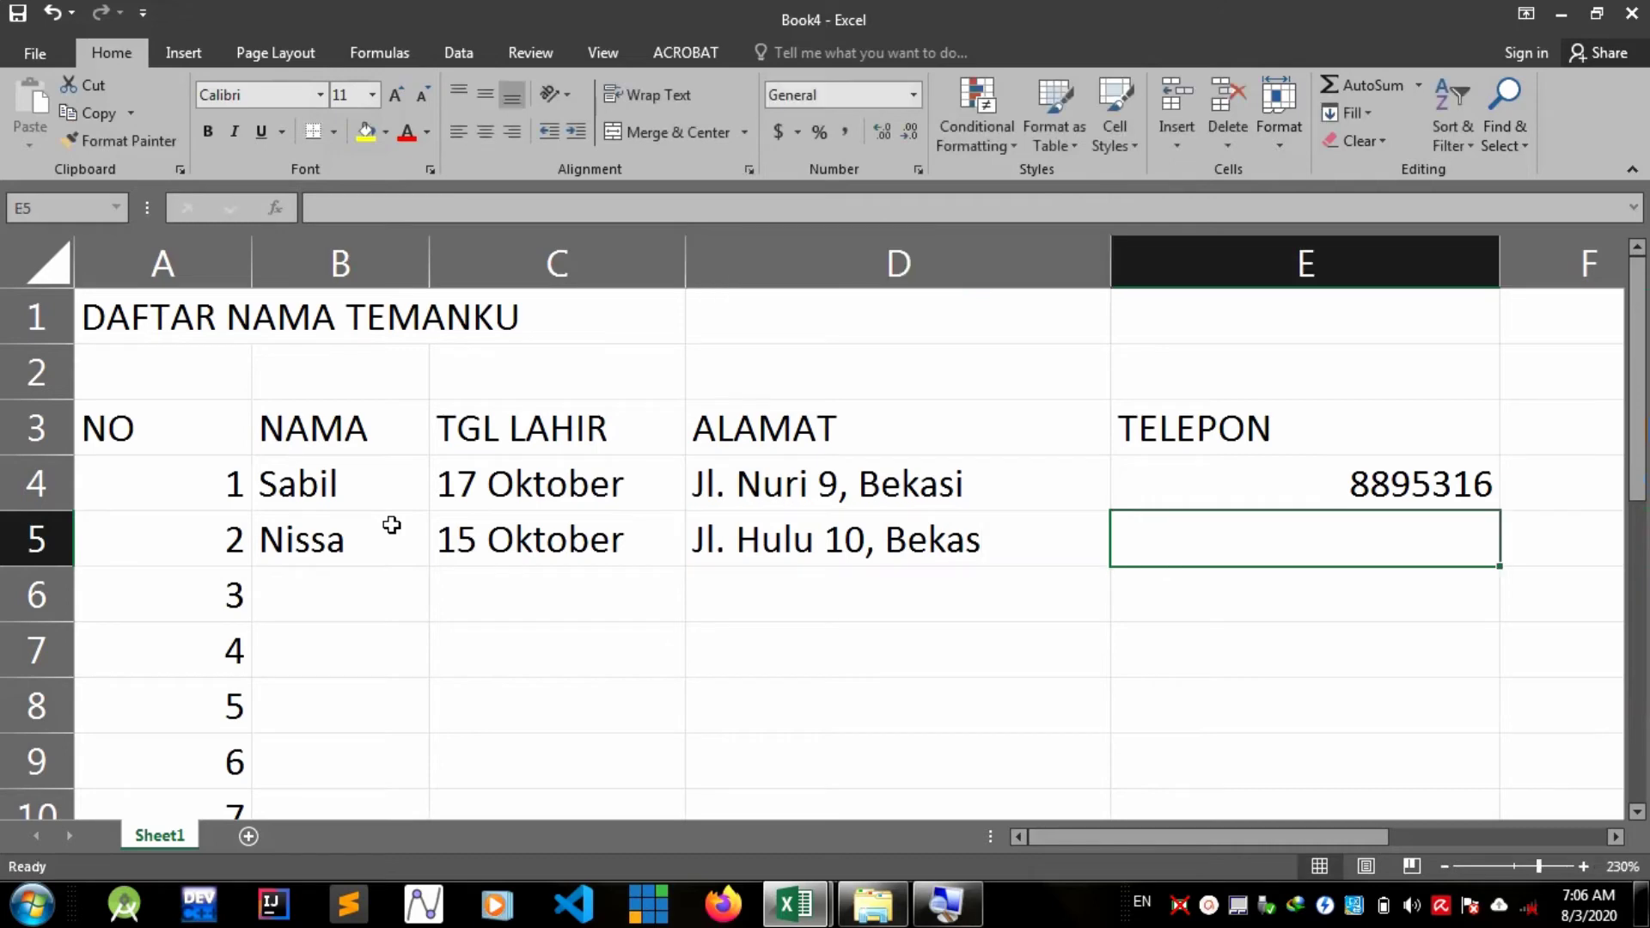
text(88)
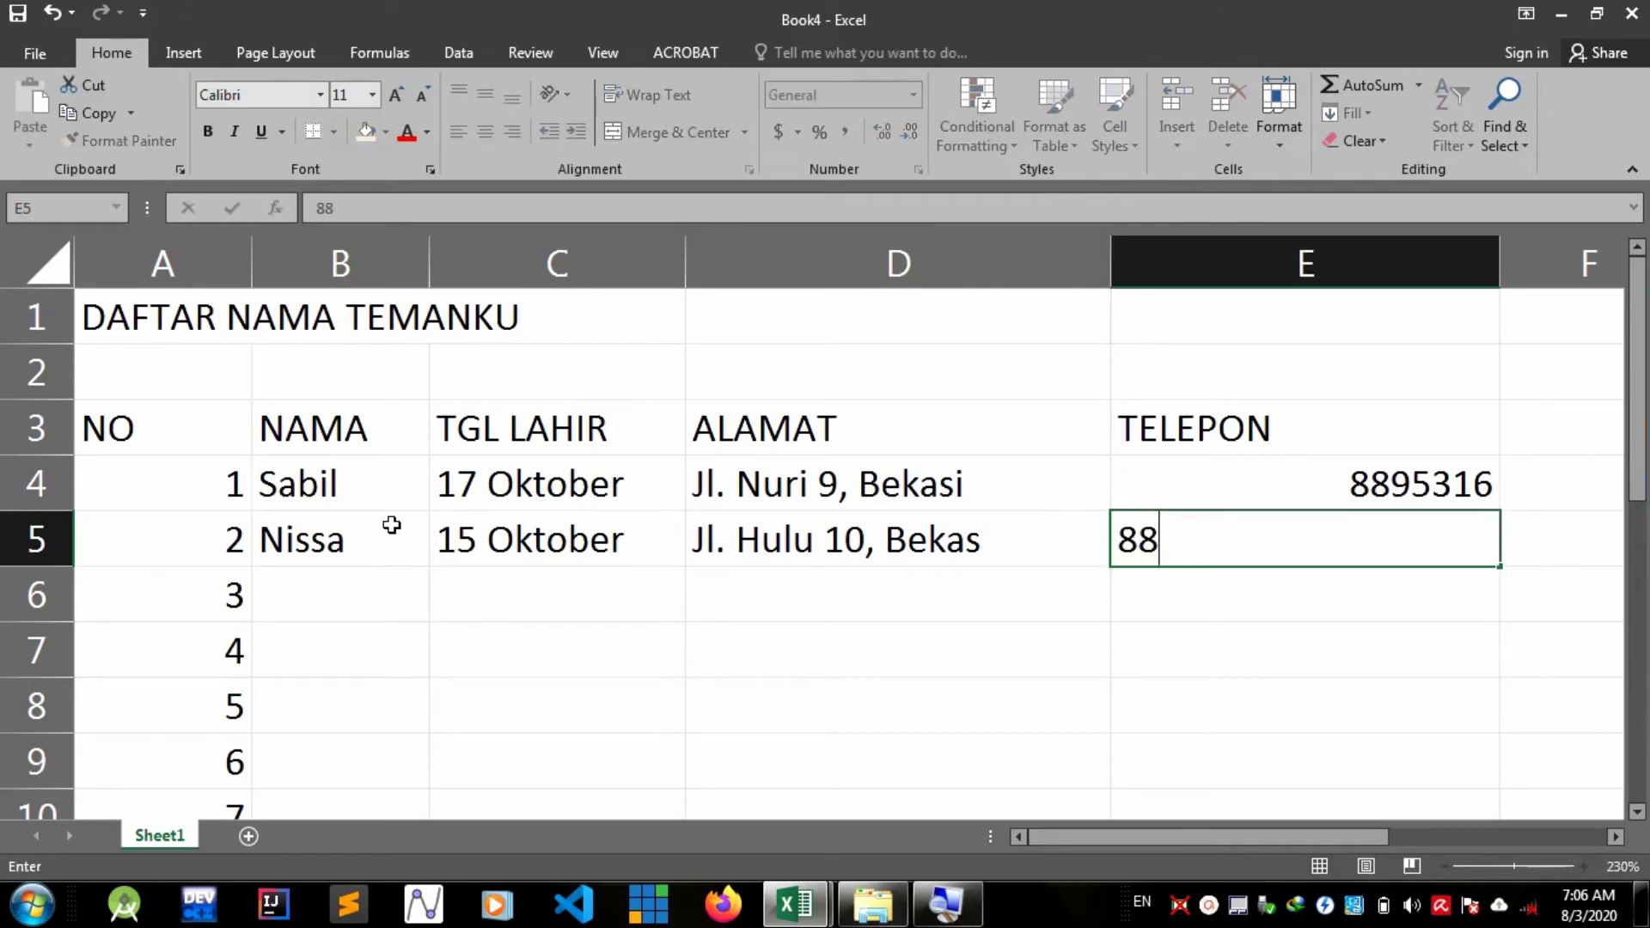
text(9)
text(5441)
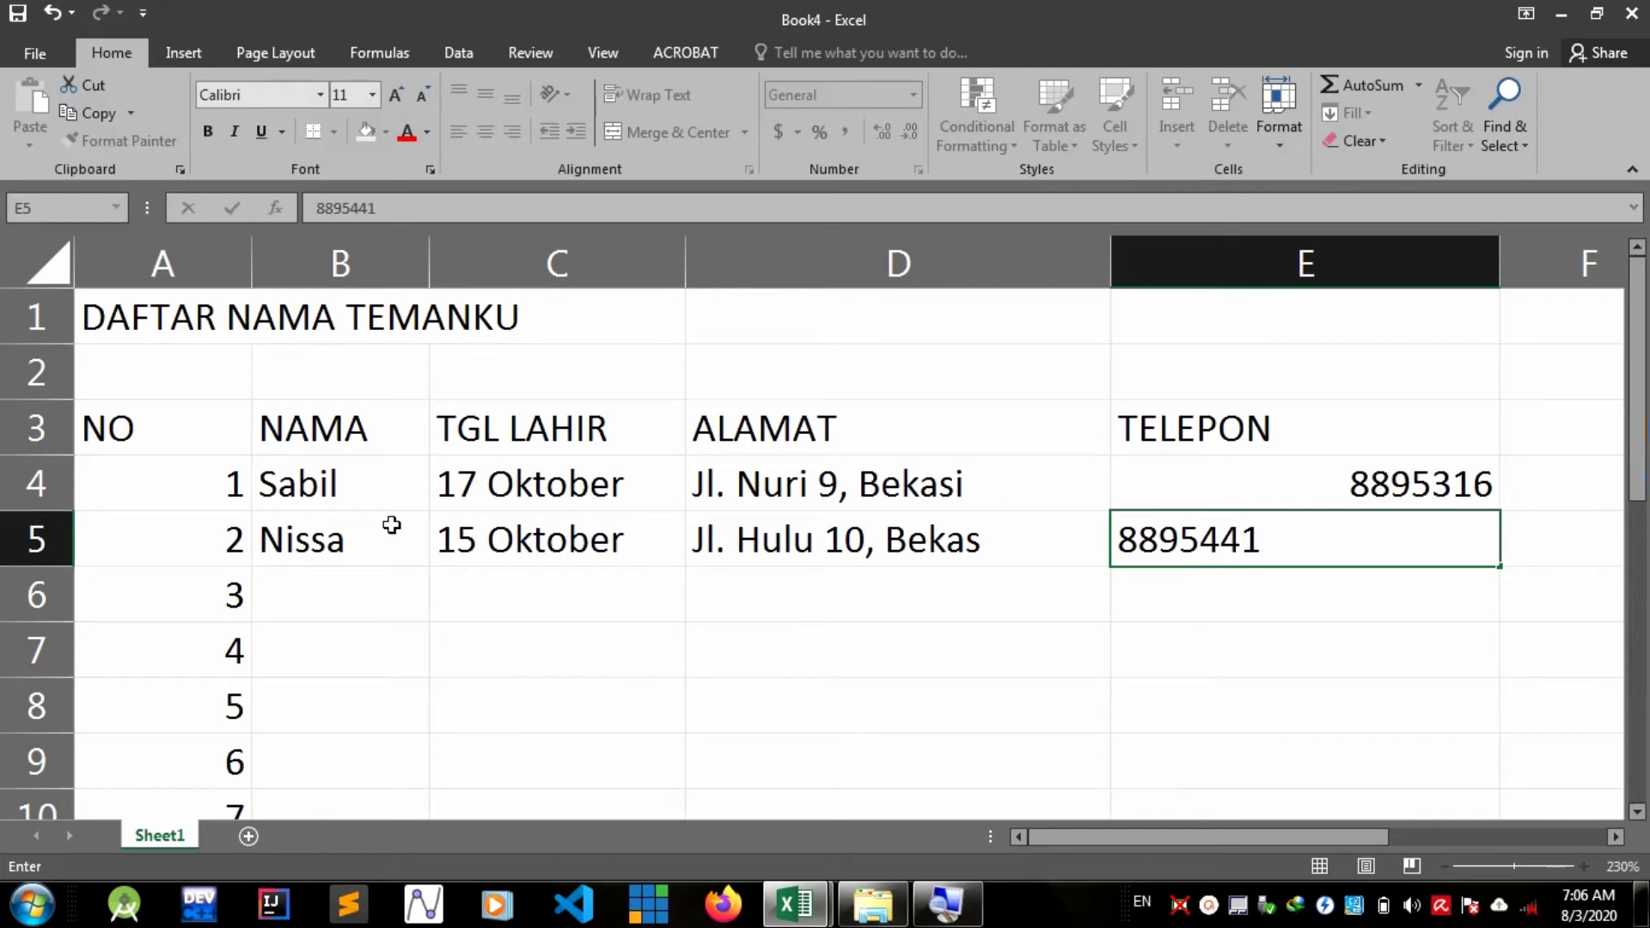
click(578, 553)
Select both birth dates in C4:C5 and delete them.
drag(558, 483, 585, 550)
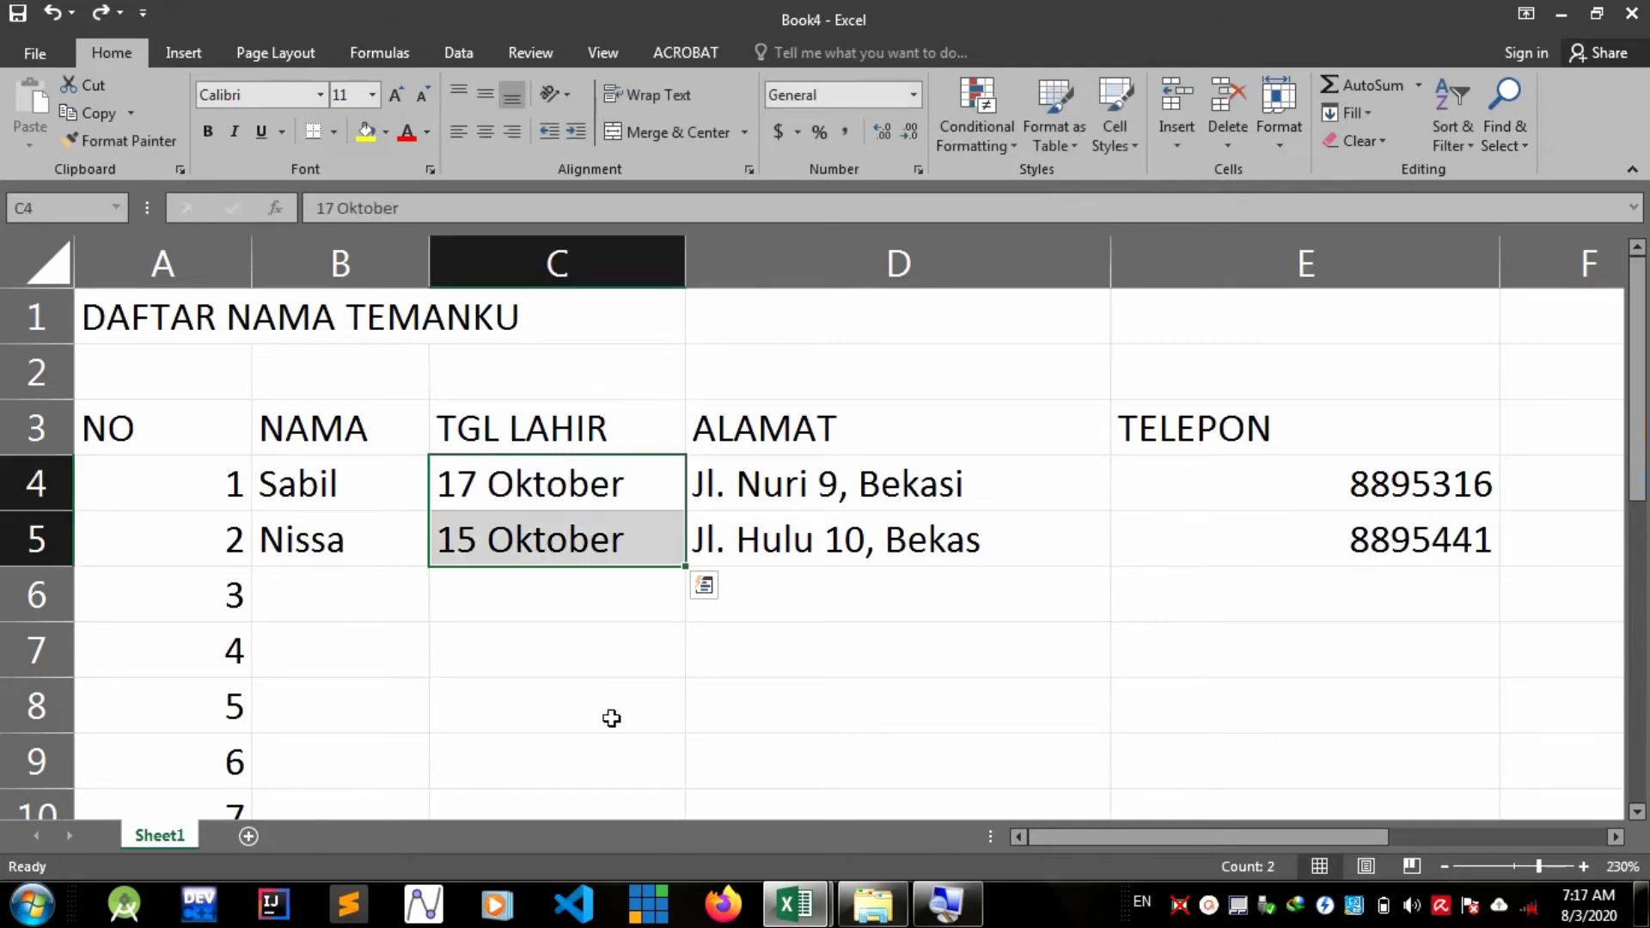
click(671, 595)
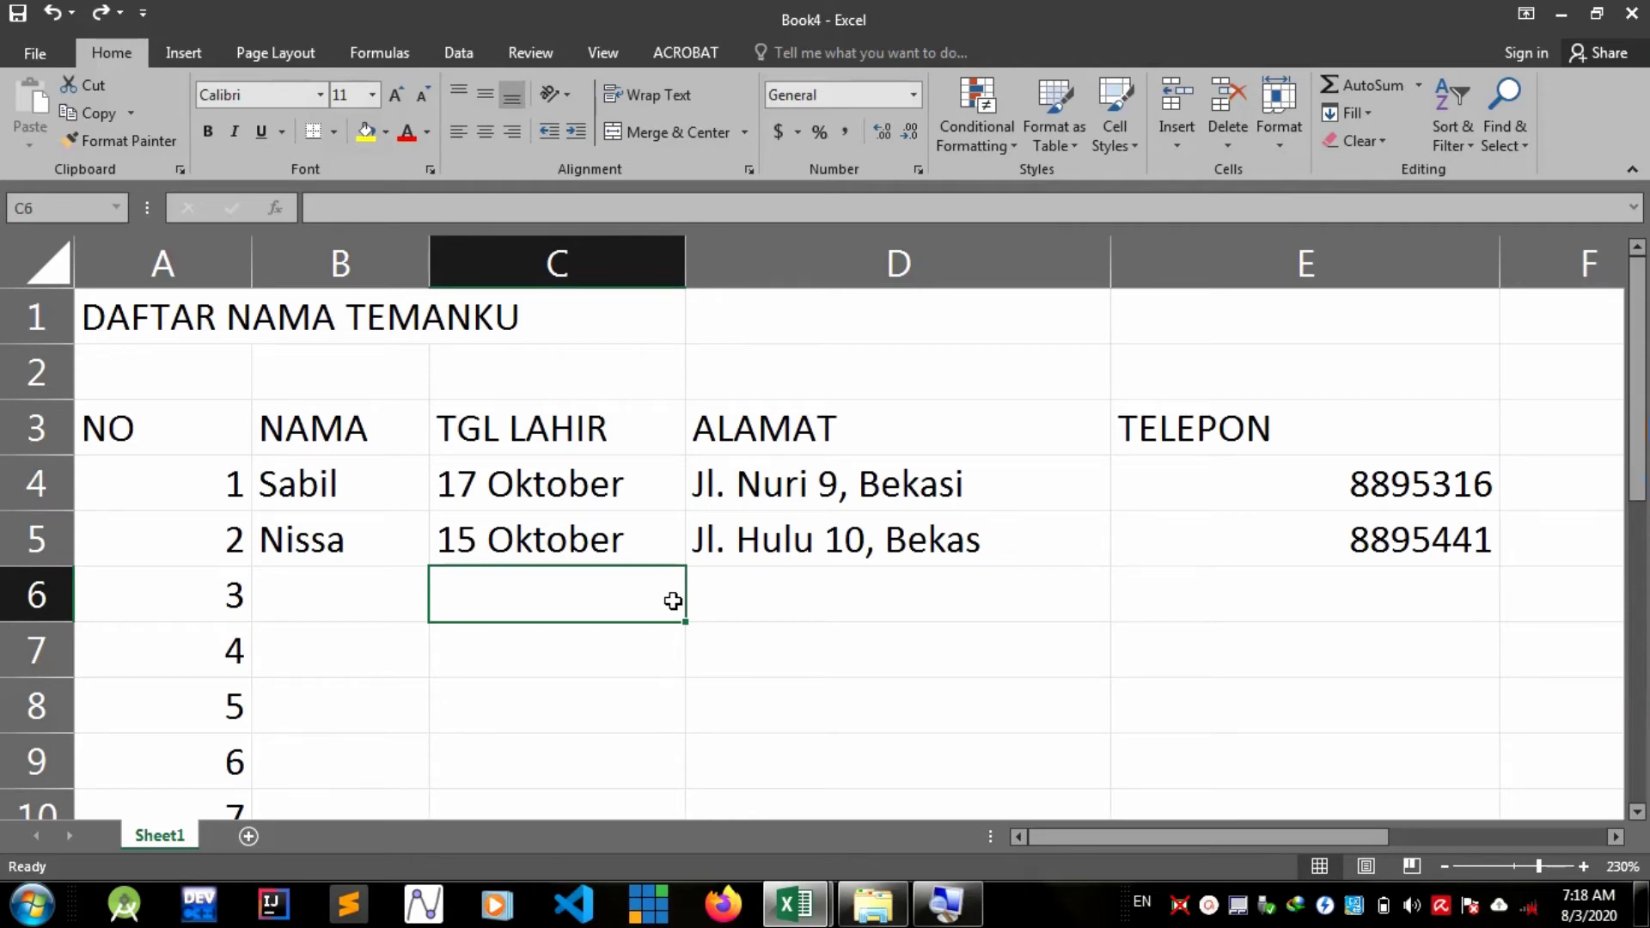
click(613, 485)
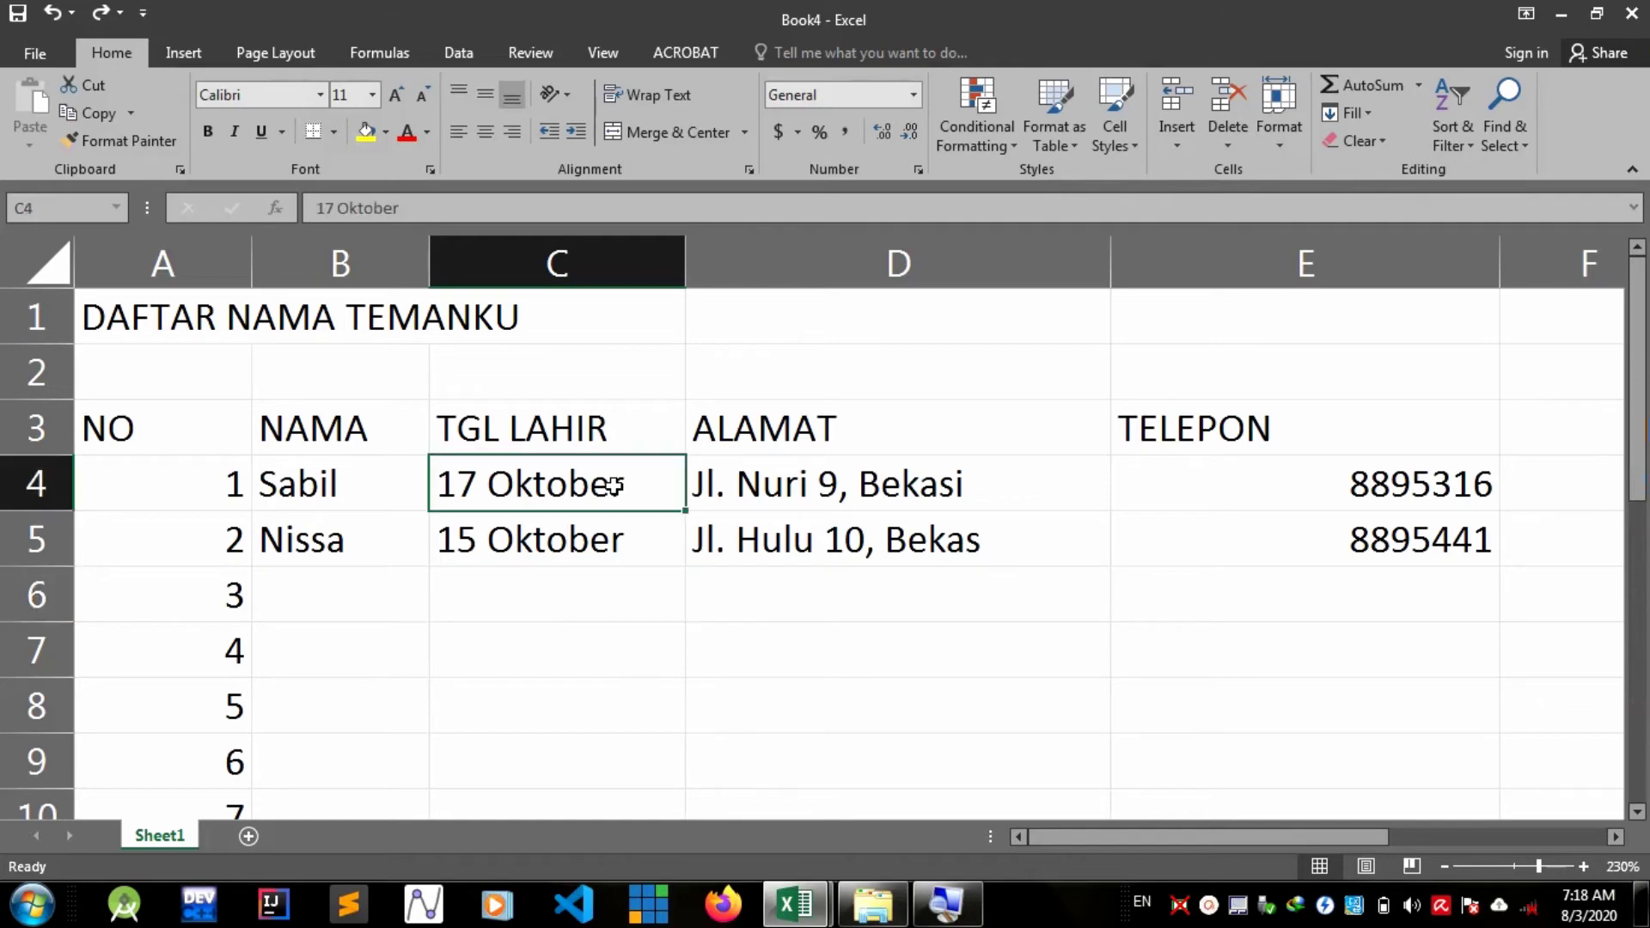
click(588, 527)
click(587, 475)
click(578, 534)
click(600, 486)
key(shift+Down)
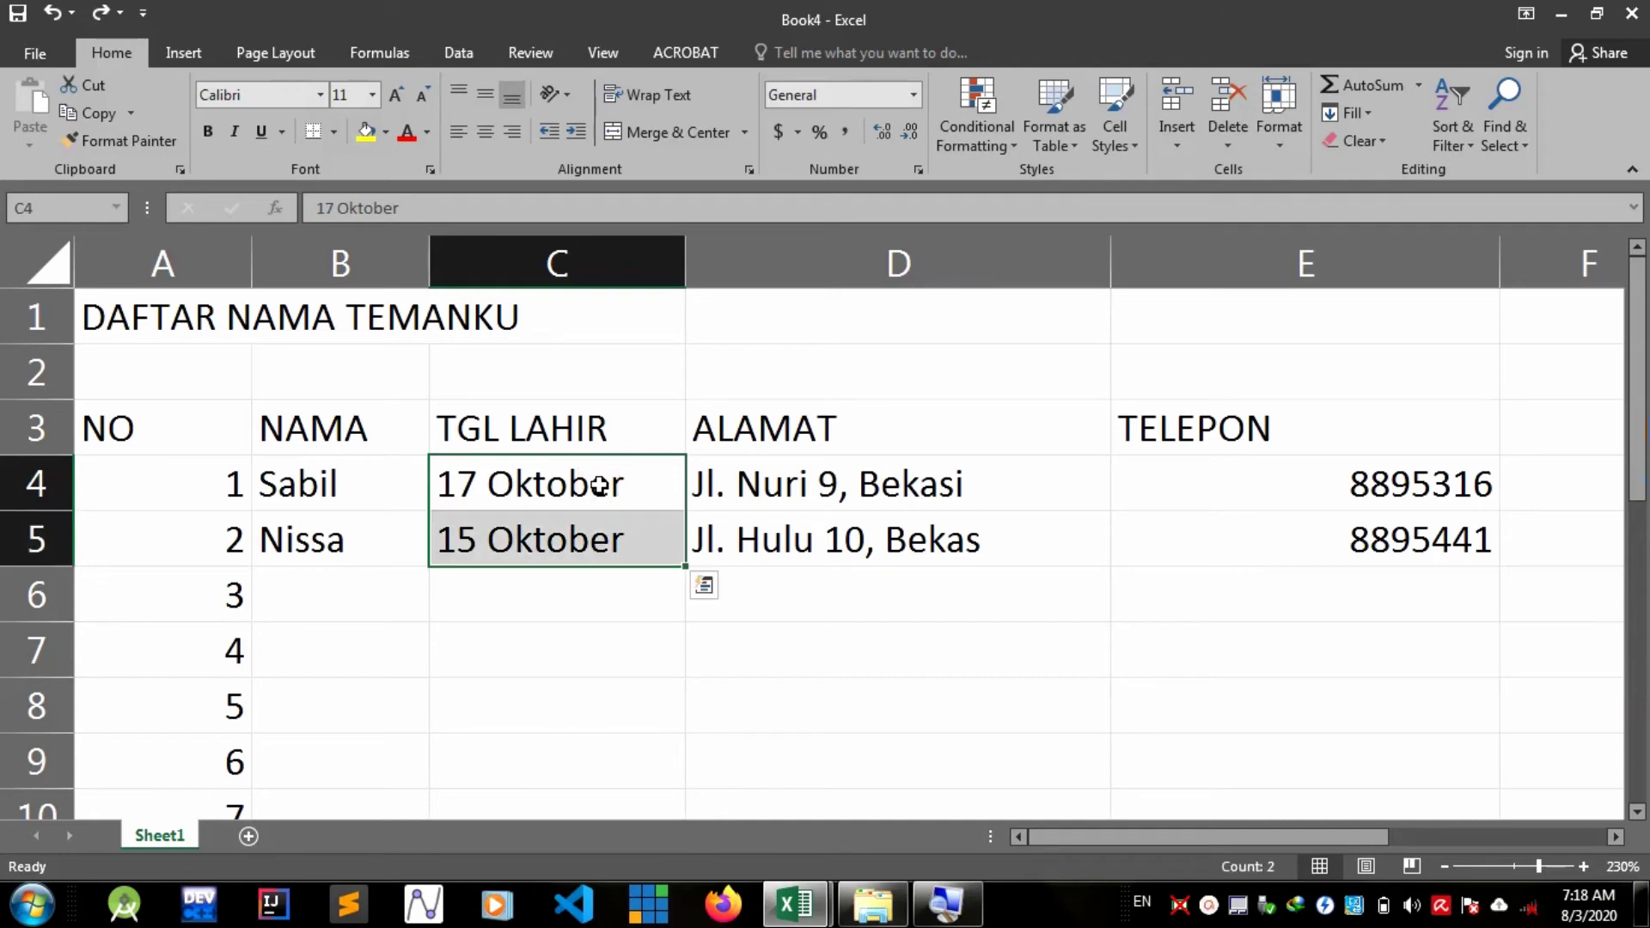
key(Delete)
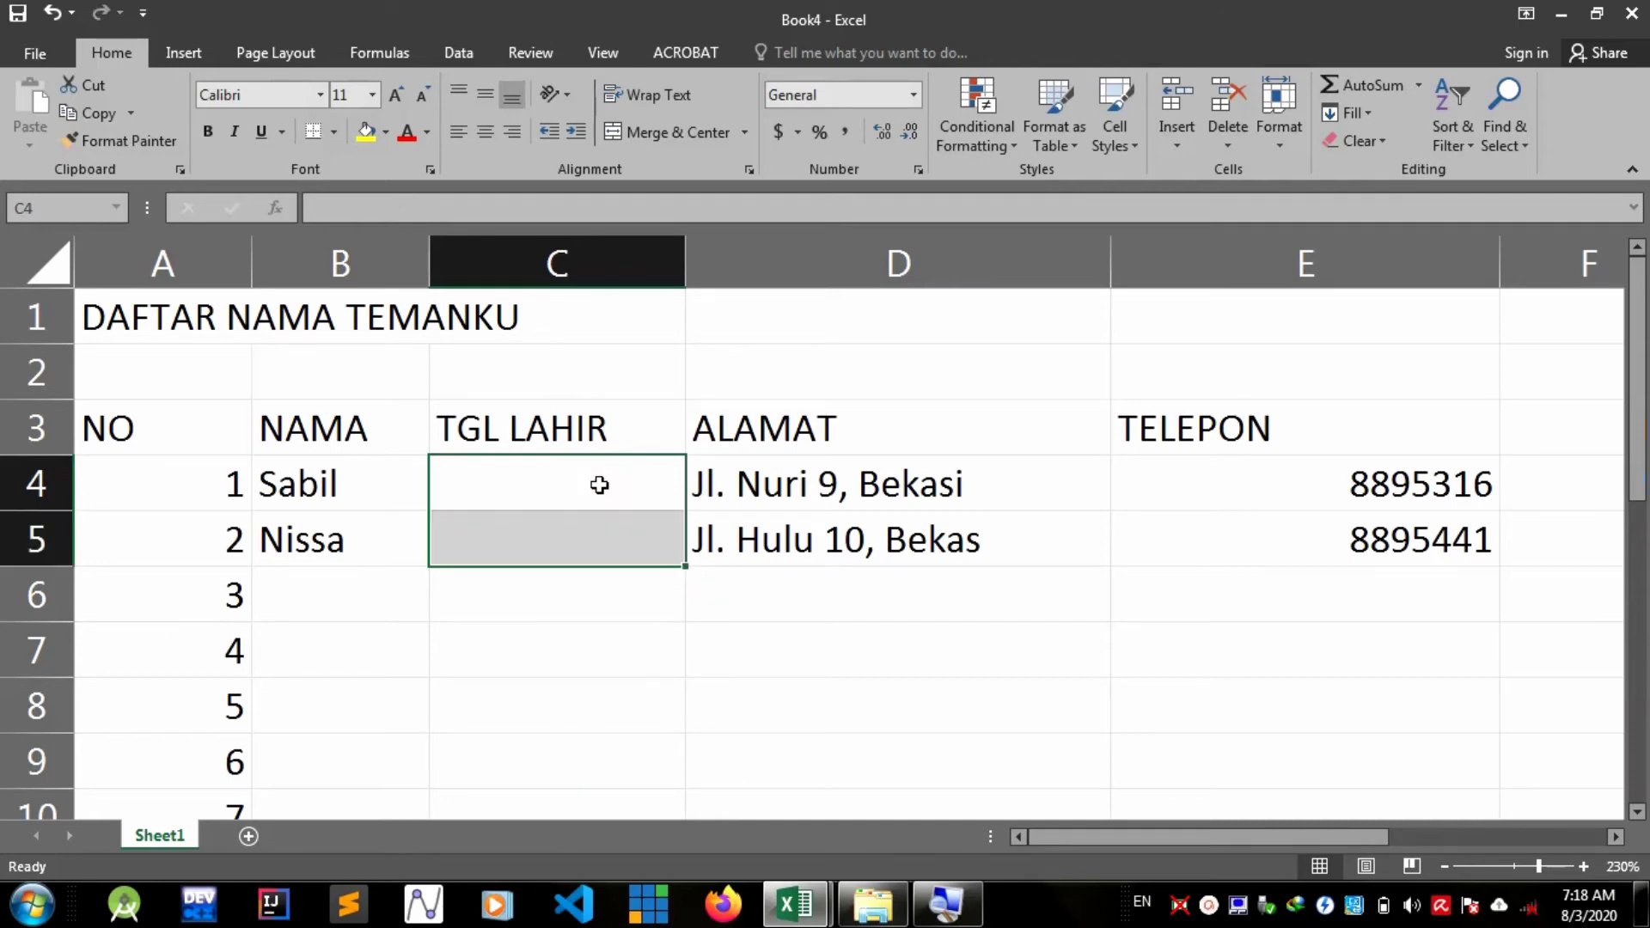
Reselect the emptied C4:C5 cells and open the Number Format dropdown.
click(599, 485)
mouse_move(591, 481)
mouse_down()
mouse_move(589, 514)
mouse_move(592, 481)
mouse_up()
click(916, 90)
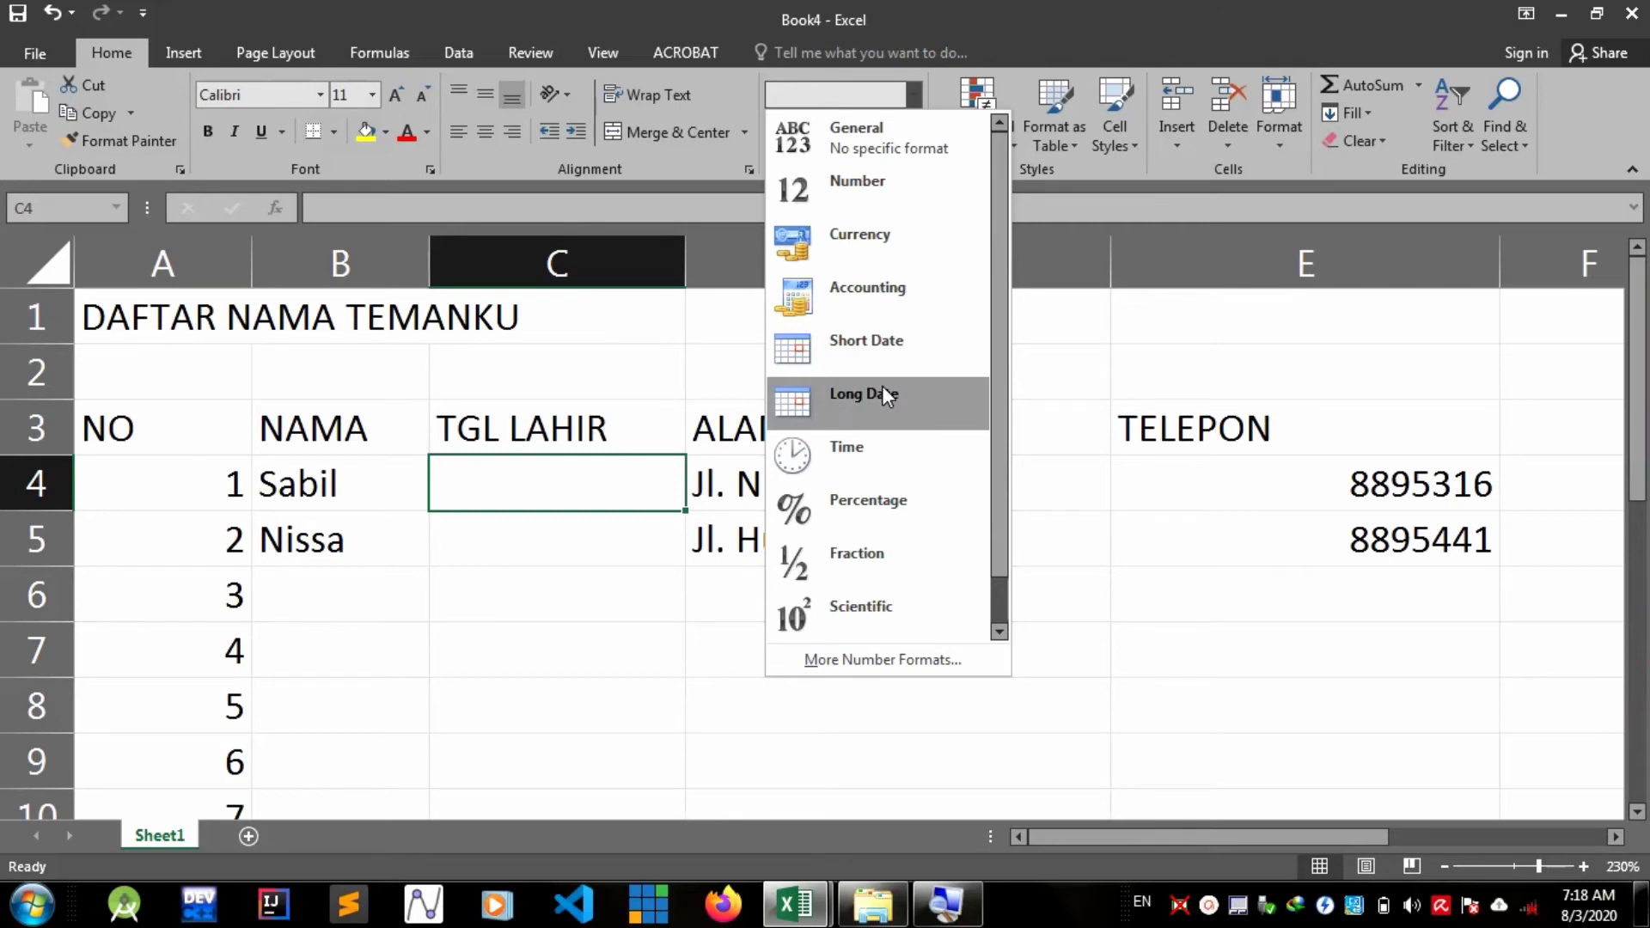
Apply Long Date to C4, widen column C, and enter 10/17/2000 showing Tuesday, October 17, 2000.
click(885, 395)
drag(695, 261, 921, 261)
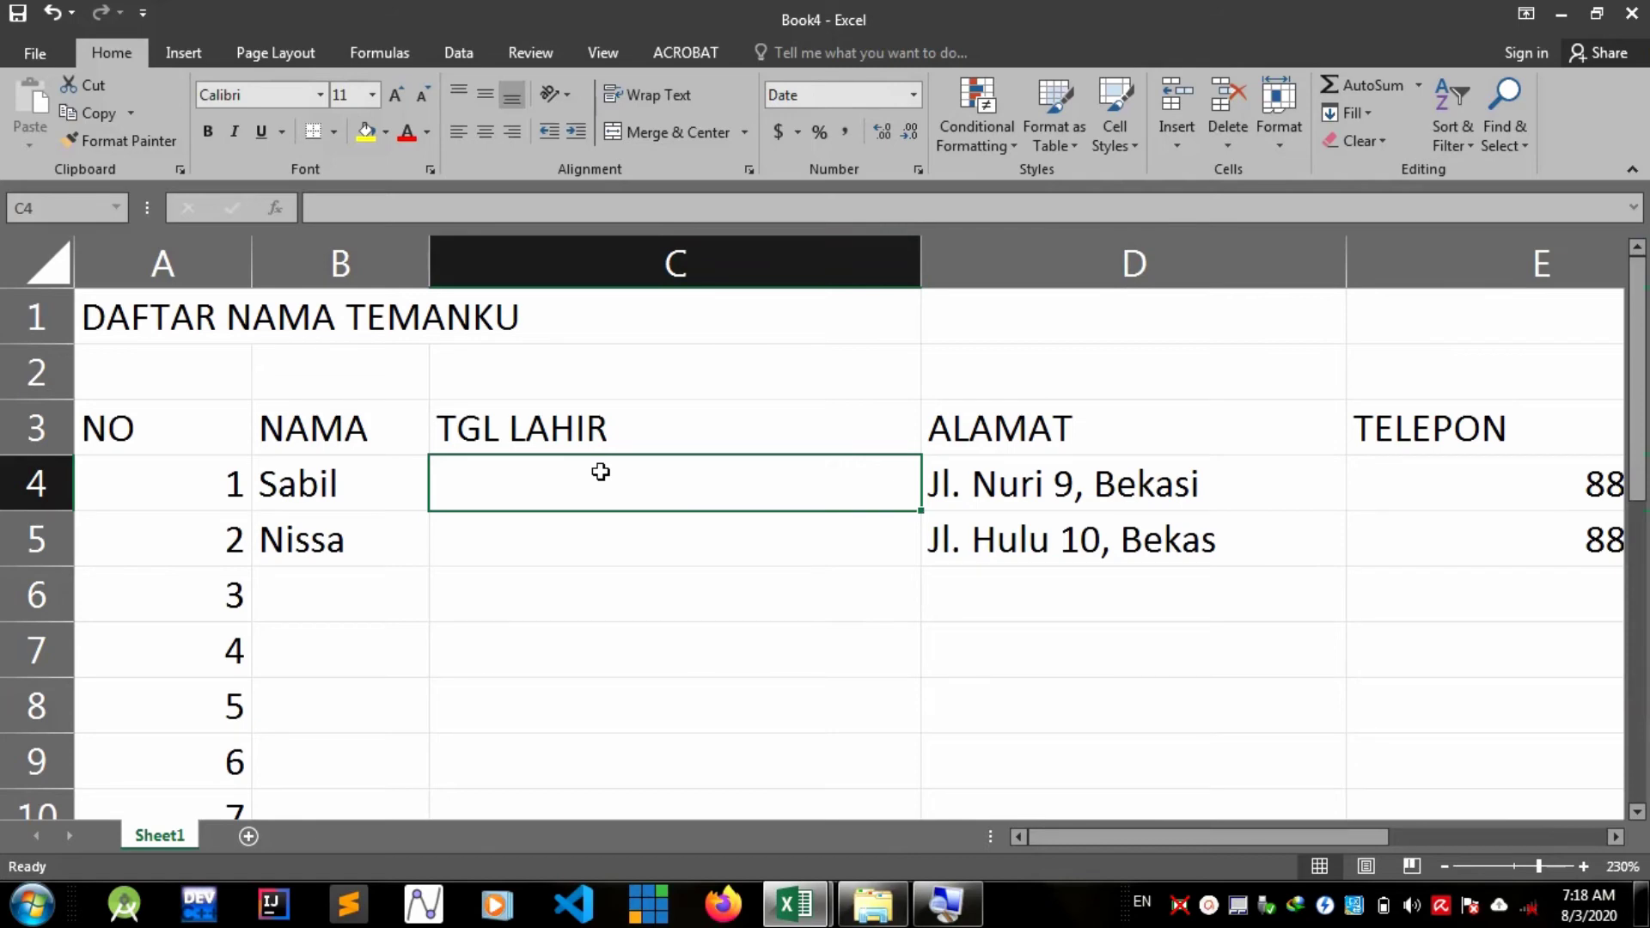
text(1)
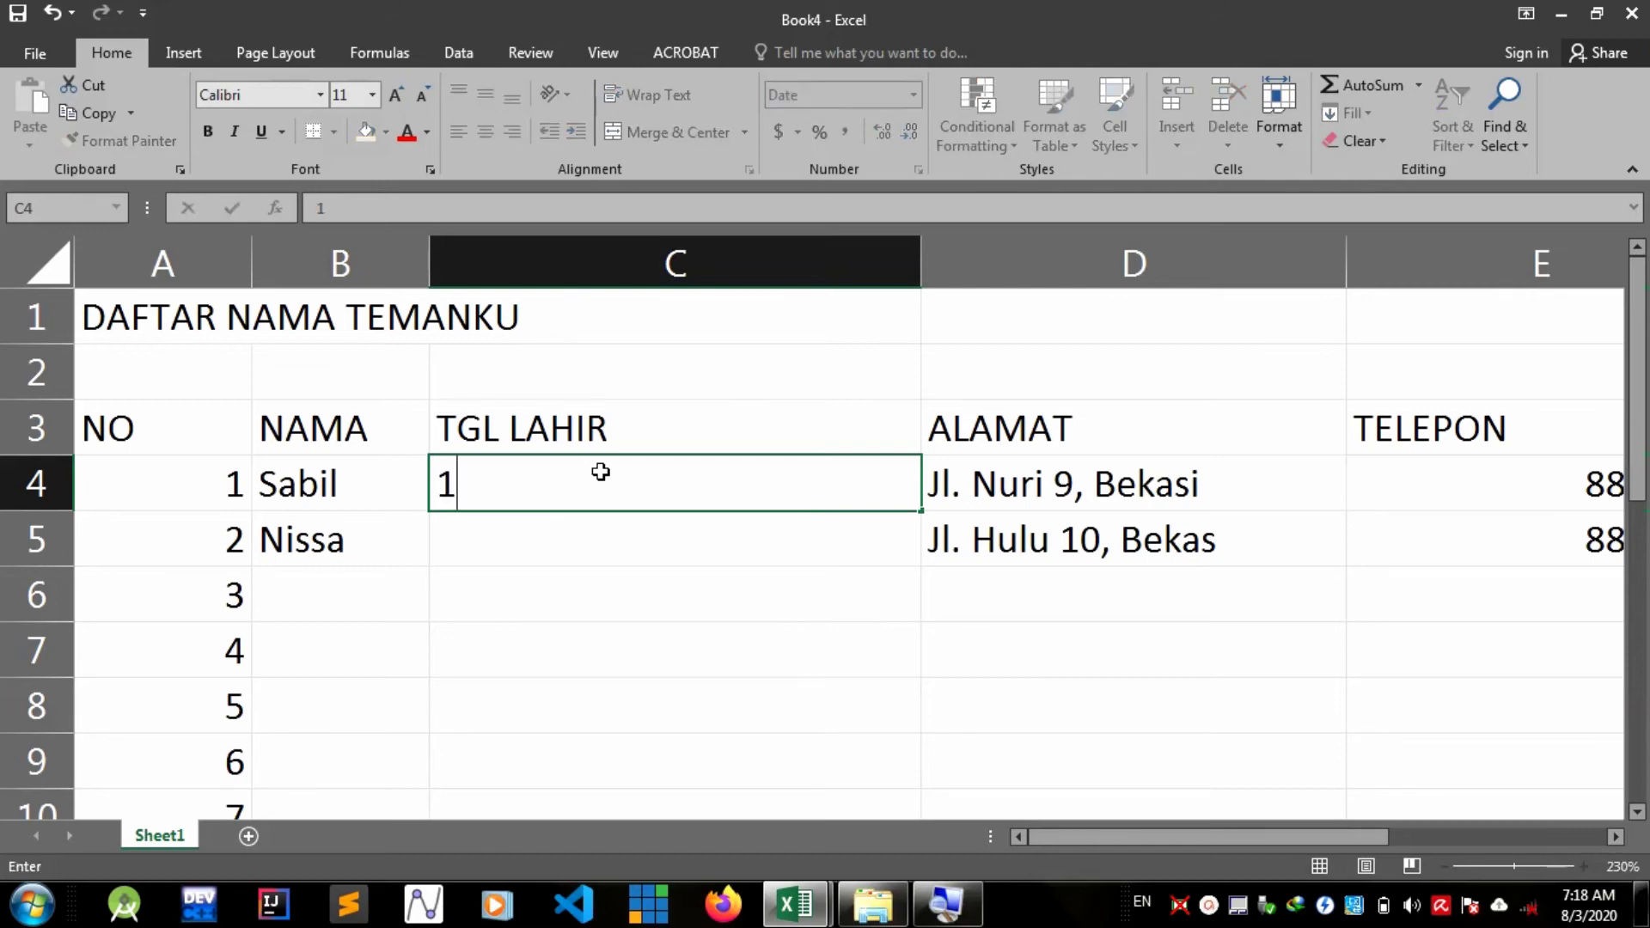
text(0/17)
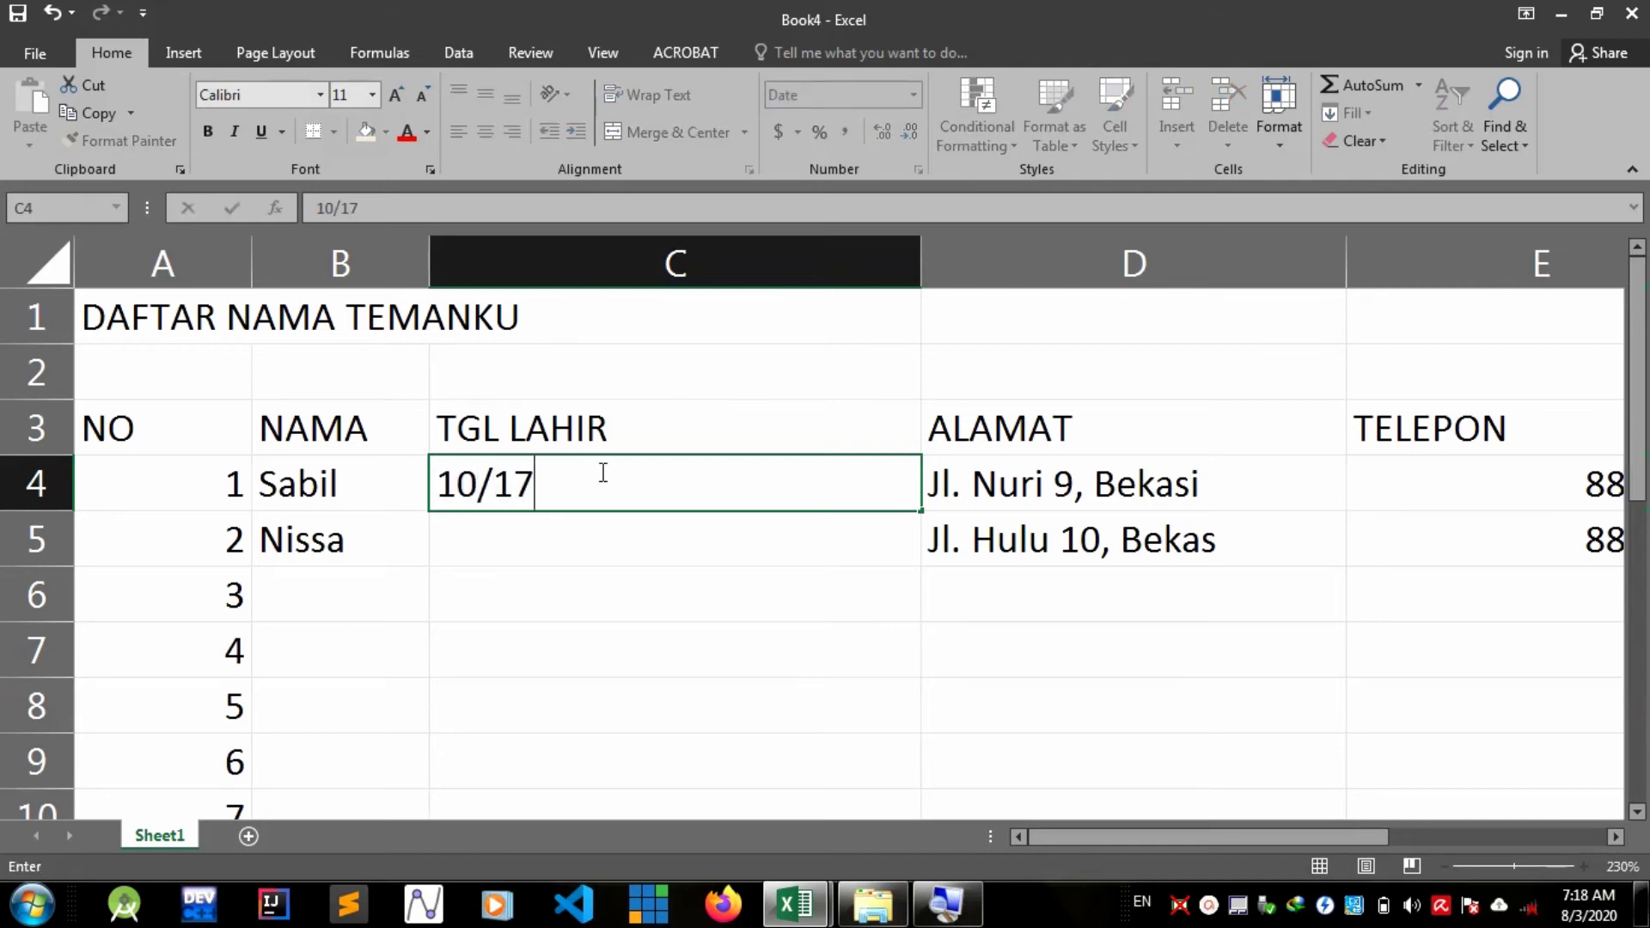
text(/)
text(2000)
key(Return)
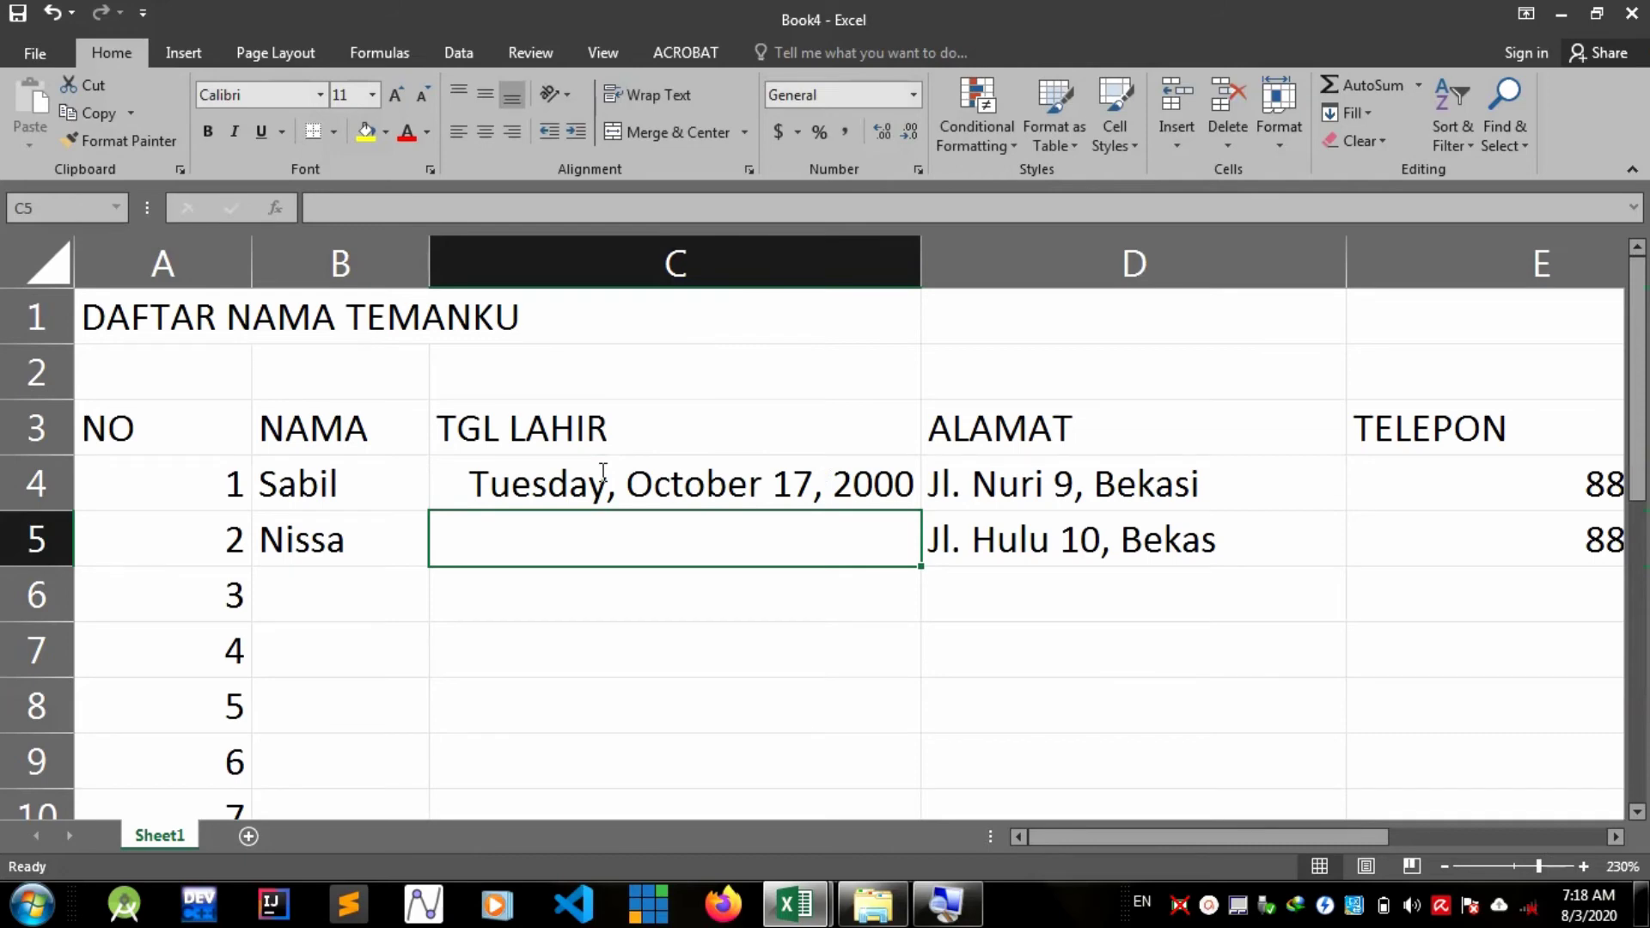
click(589, 483)
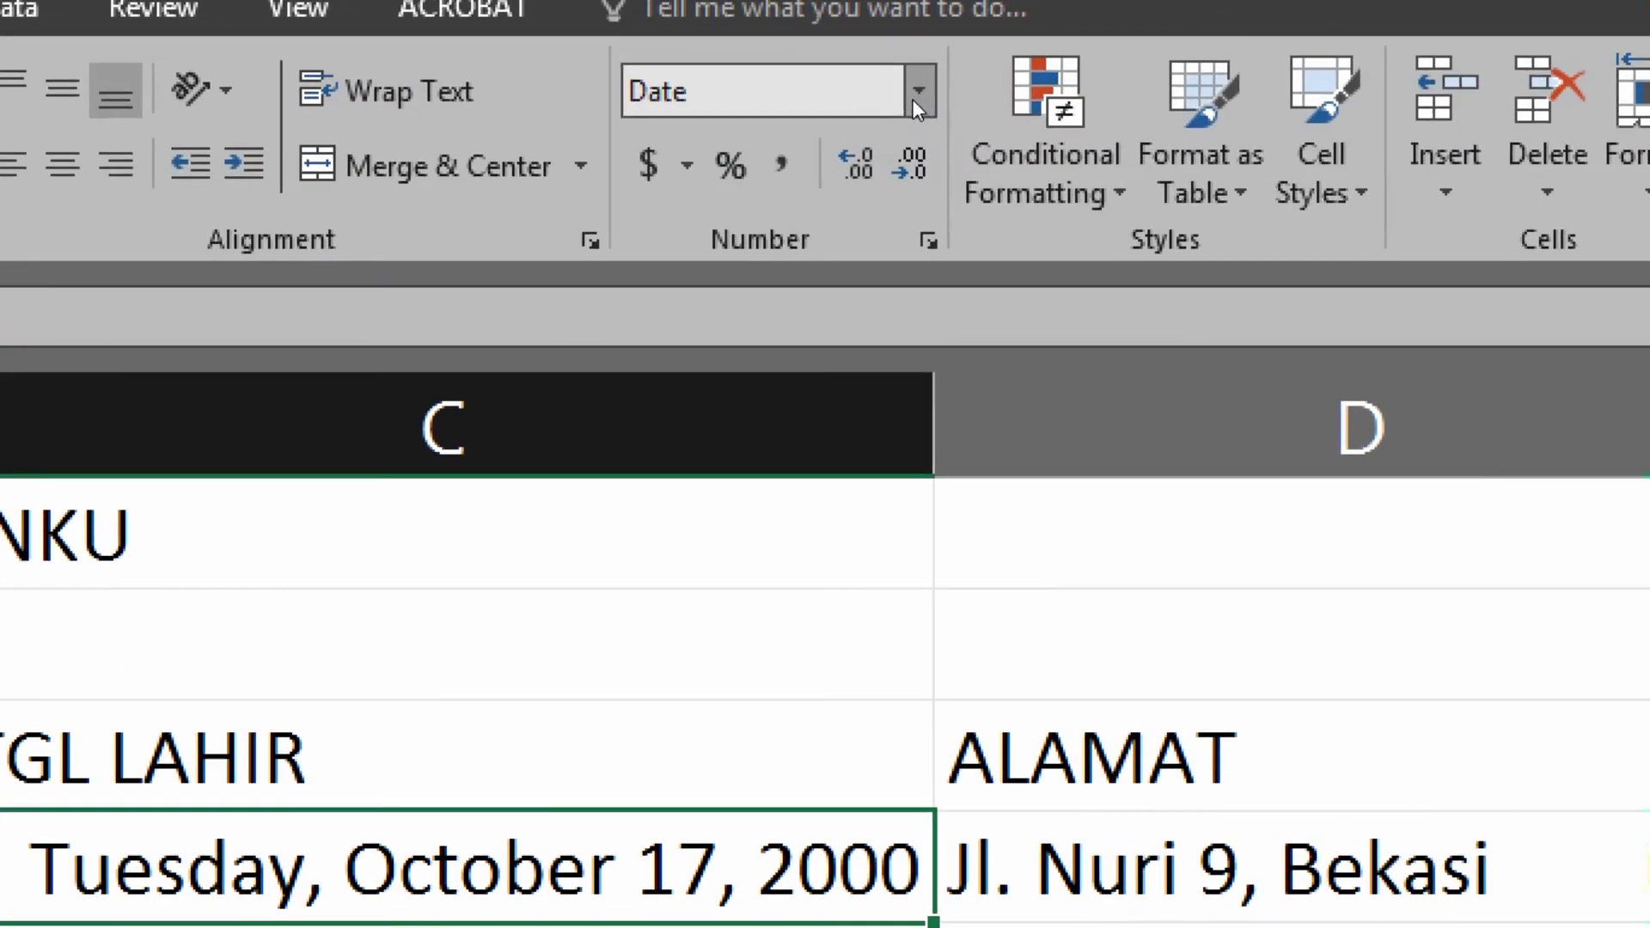
Set cell C4's number format to Text.
click(913, 100)
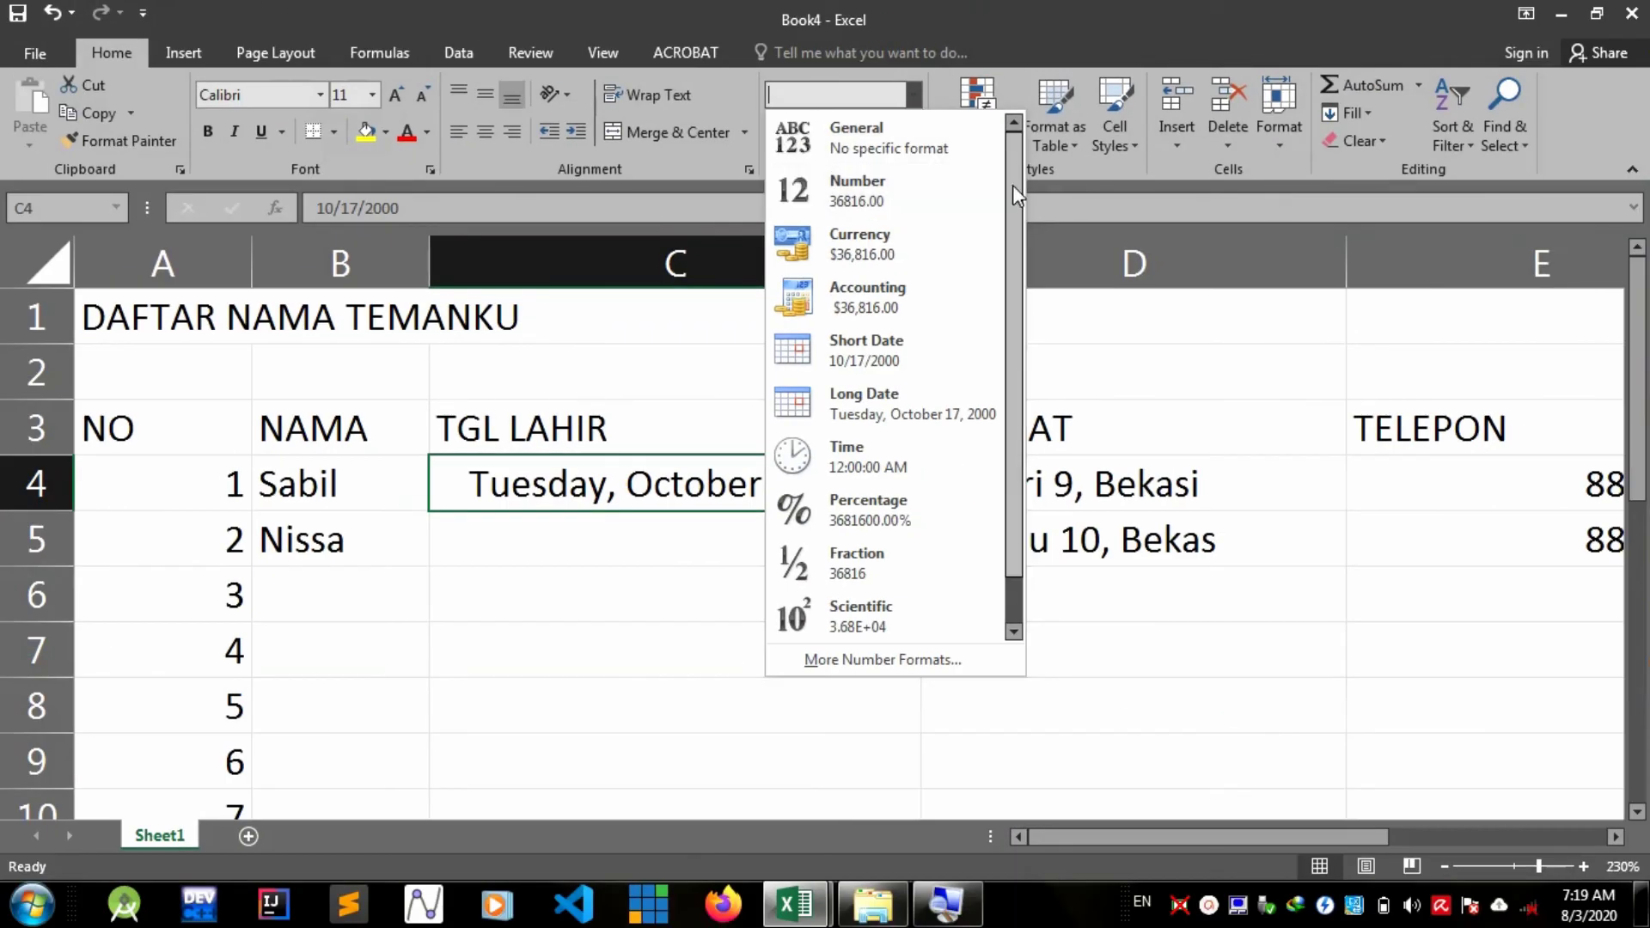
drag(1013, 184, 997, 321)
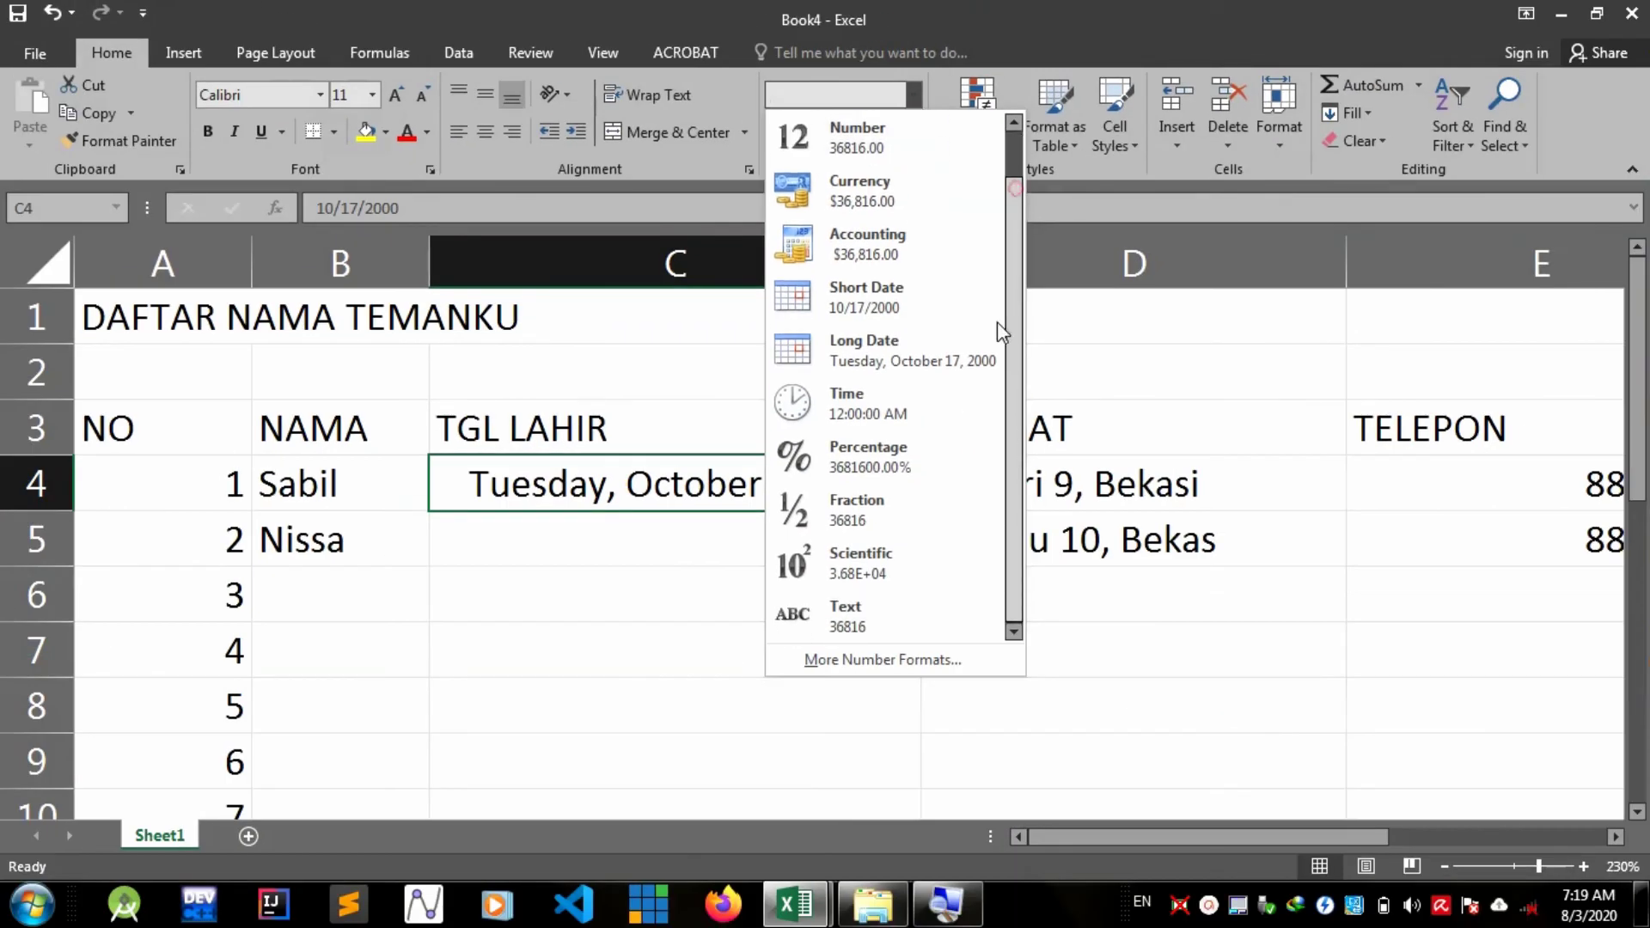
click(845, 620)
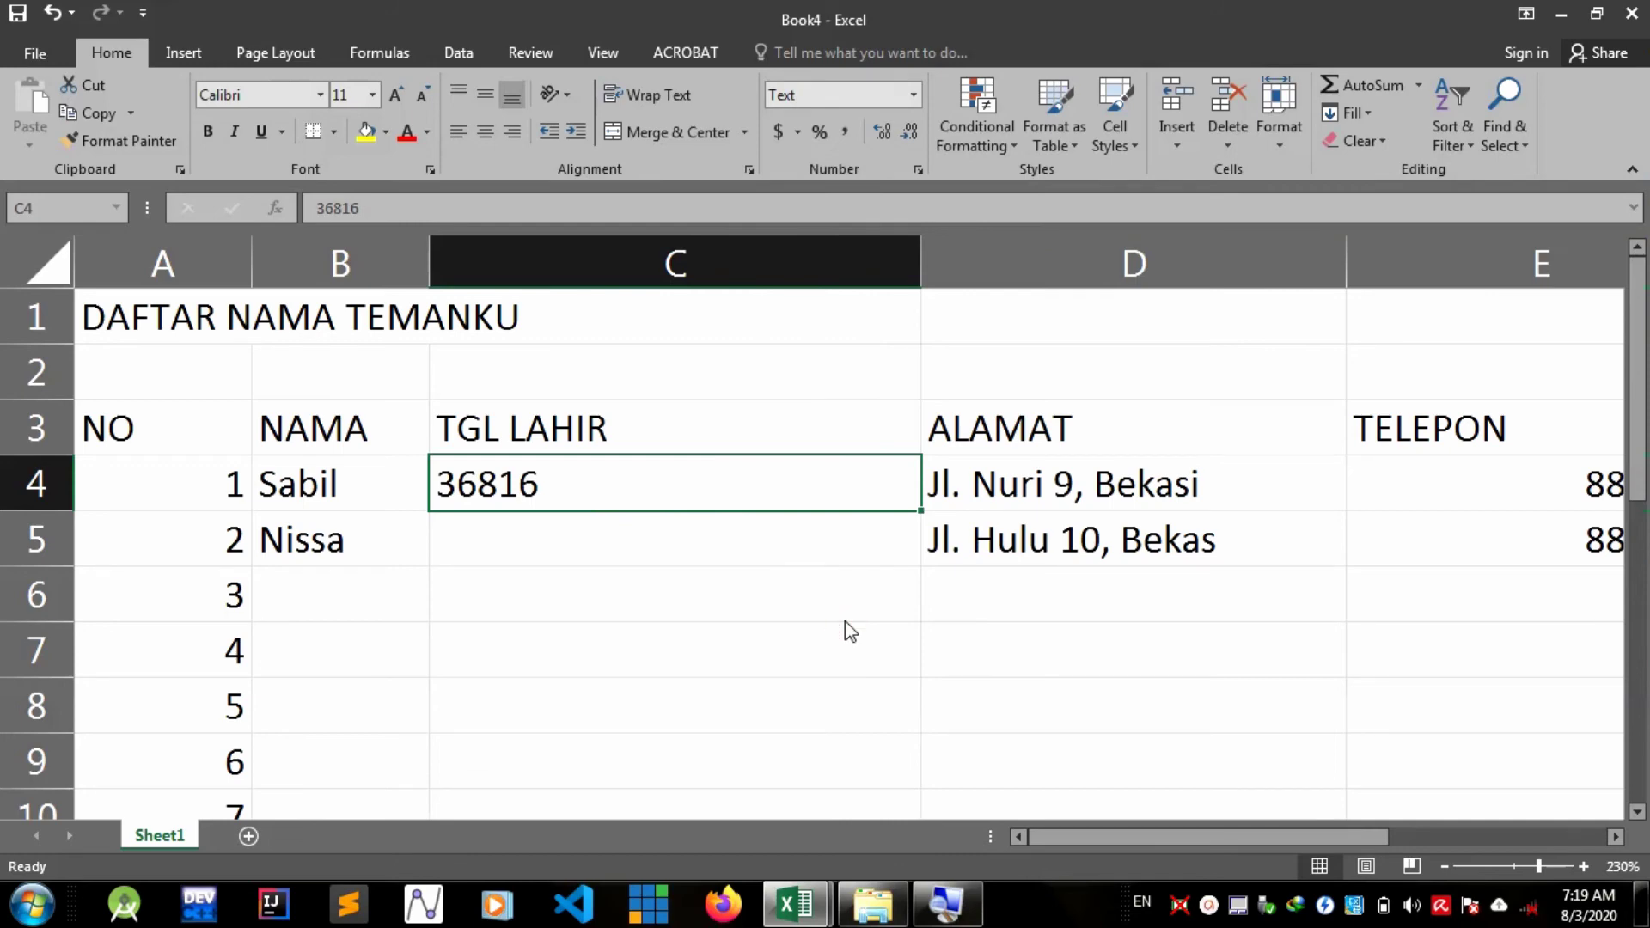
Replace C4's 36816 with '17 Oktober 2000' and enter '15 Oktober 2000' in C5.
key(Delete)
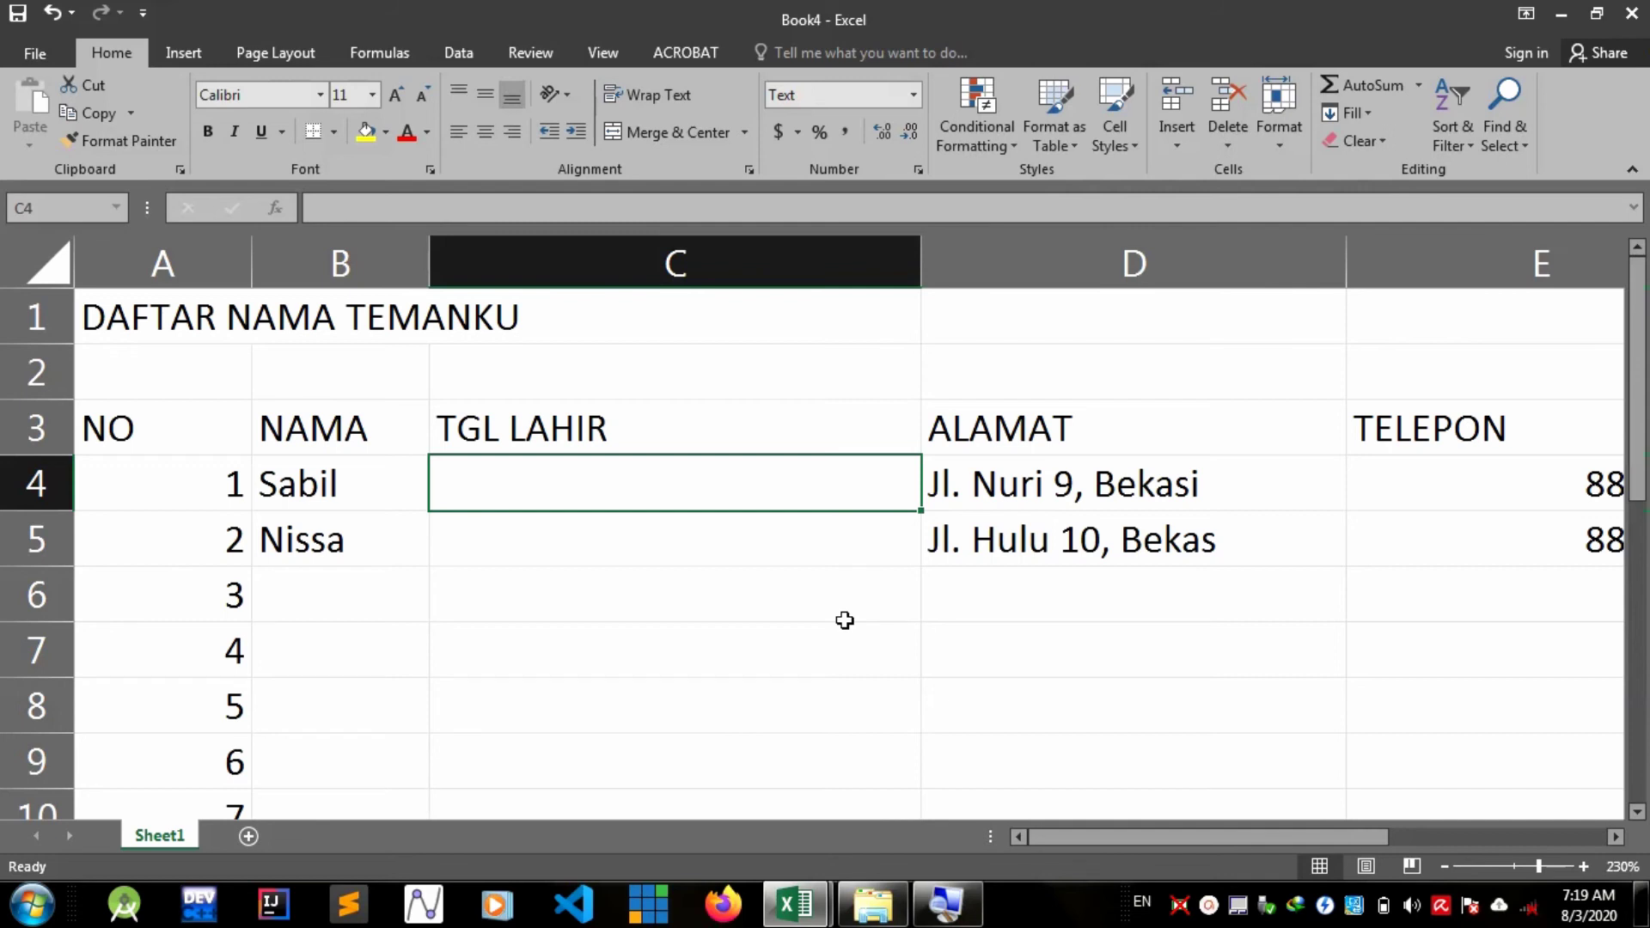
text(17 Okto)
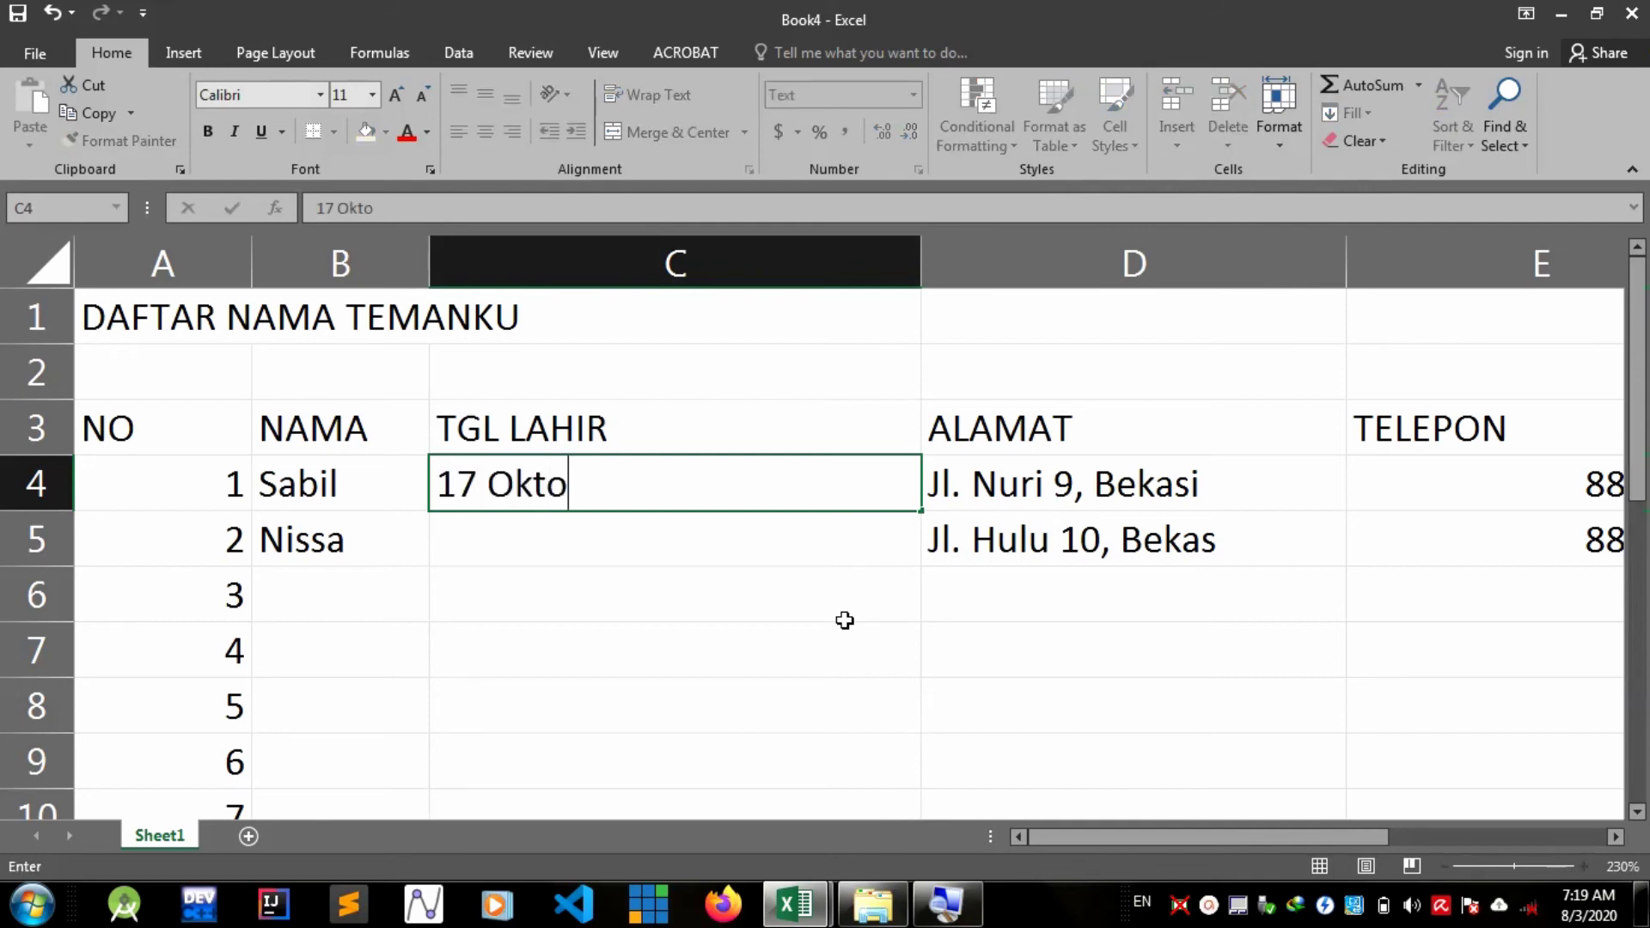
text(ber 2)
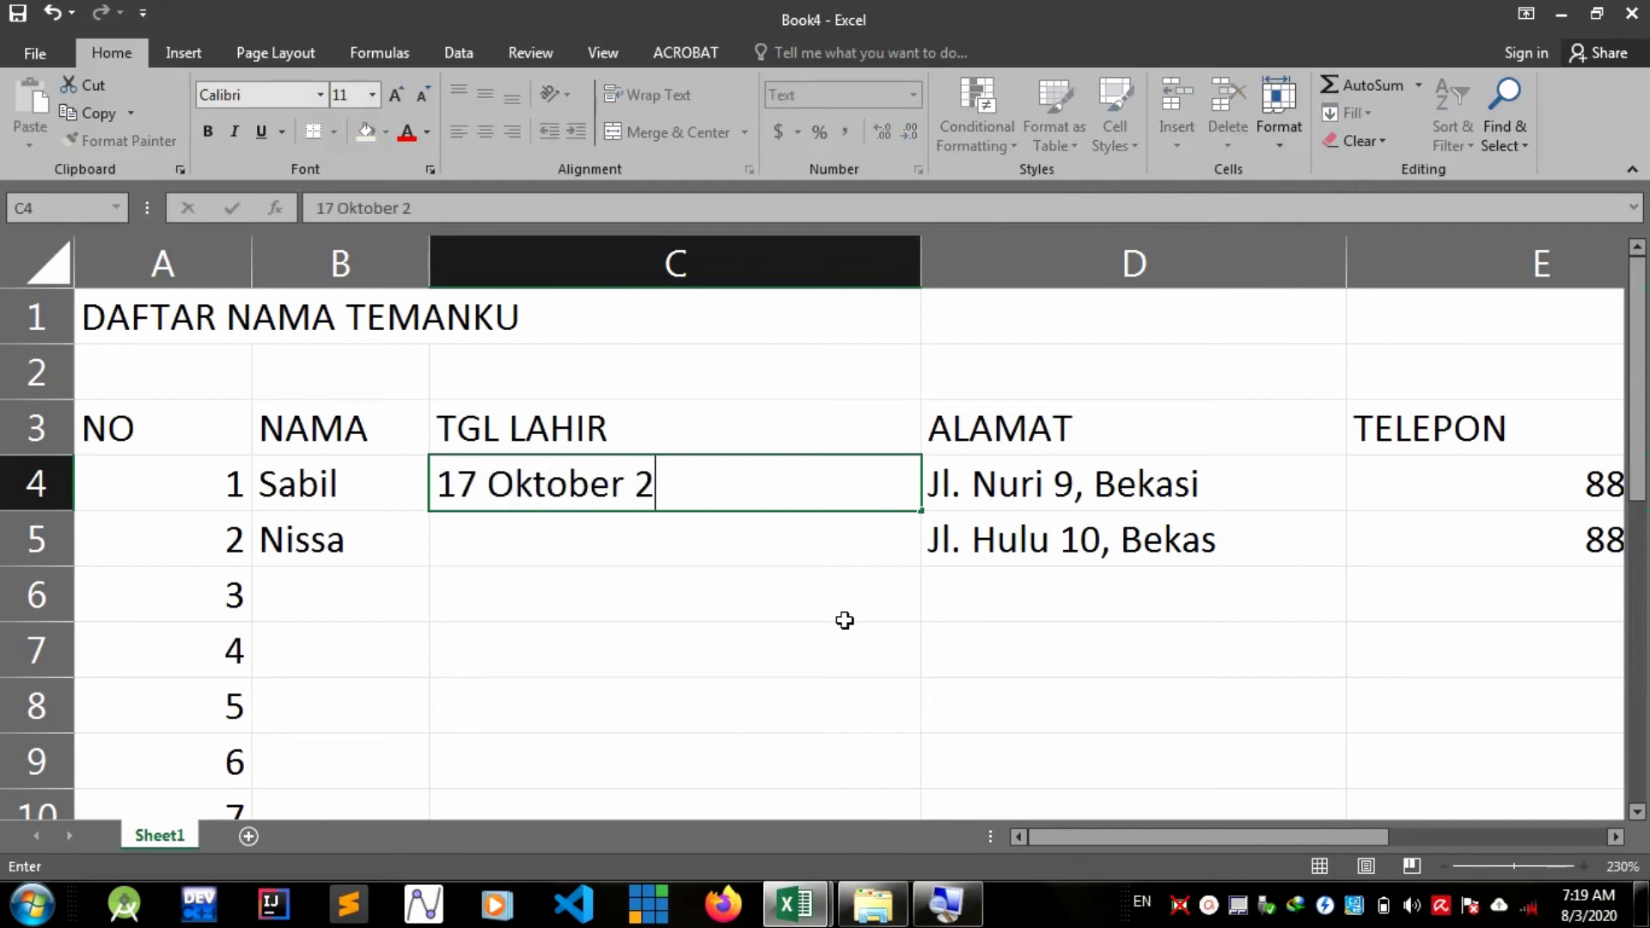
text(000)
key(Return)
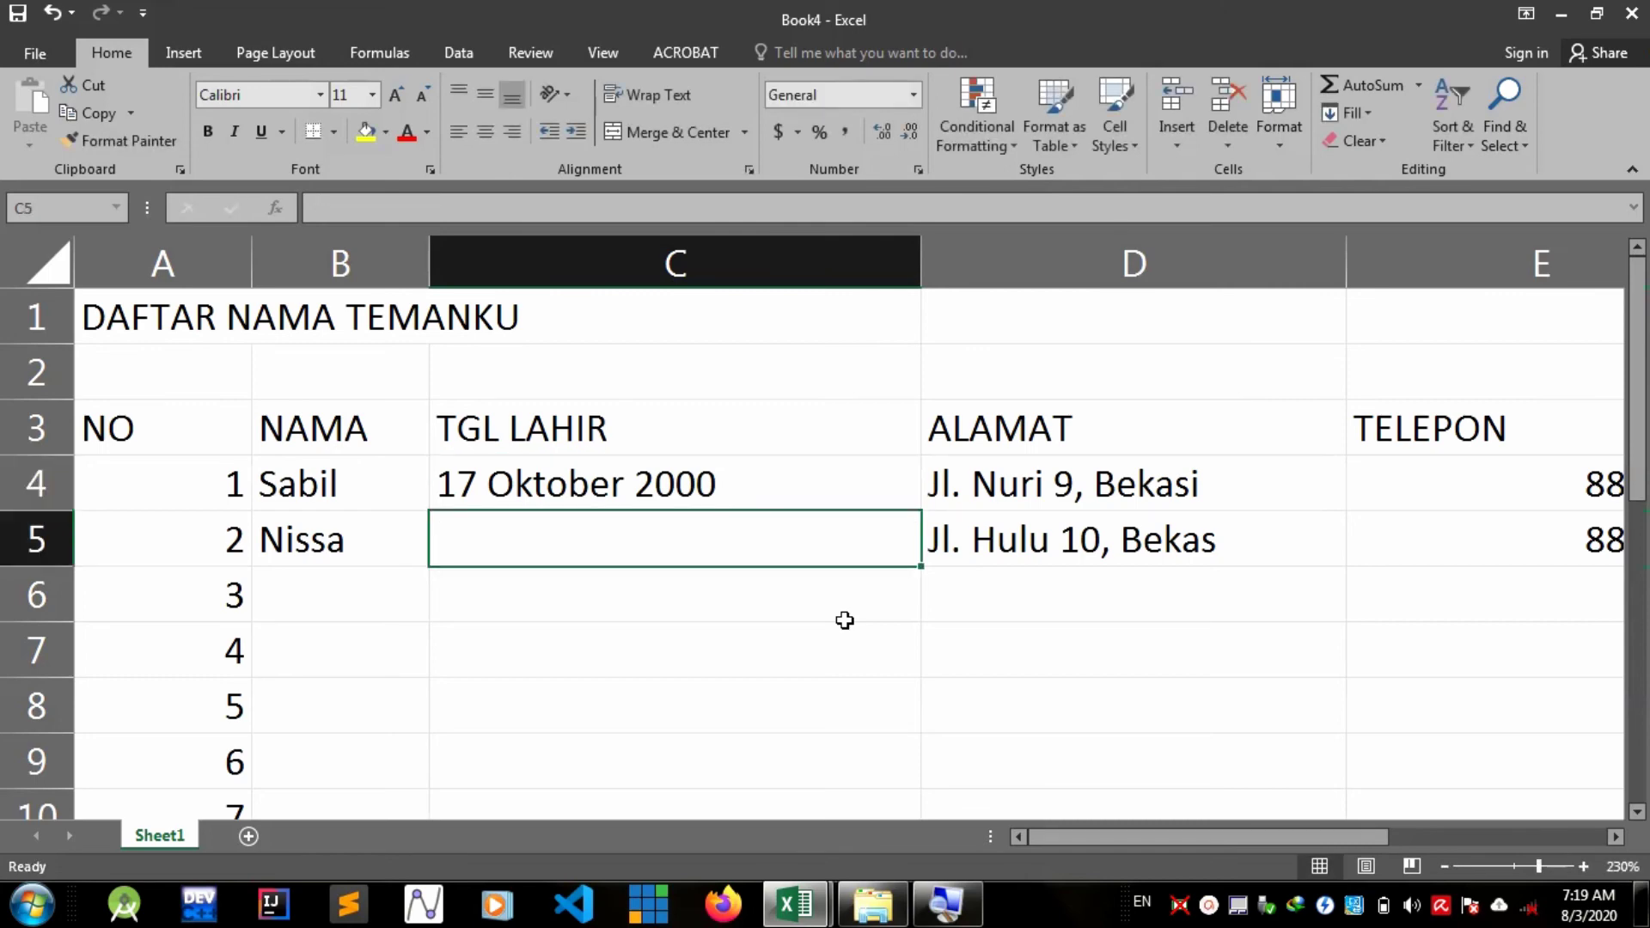
text(15 )
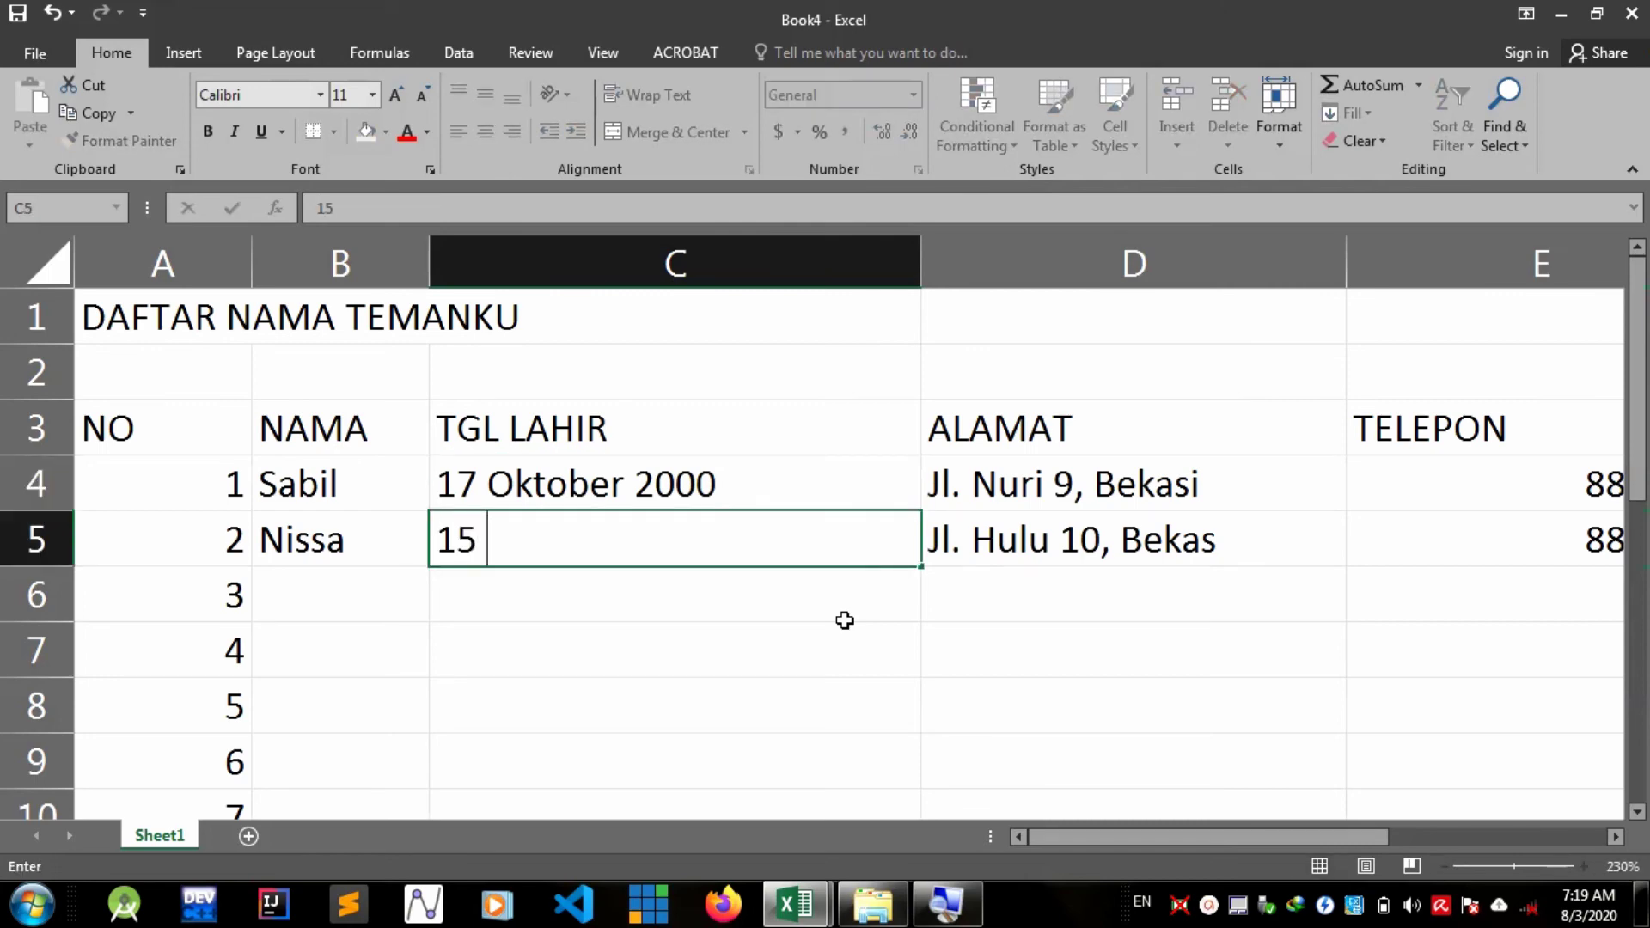
text(Oktober 2)
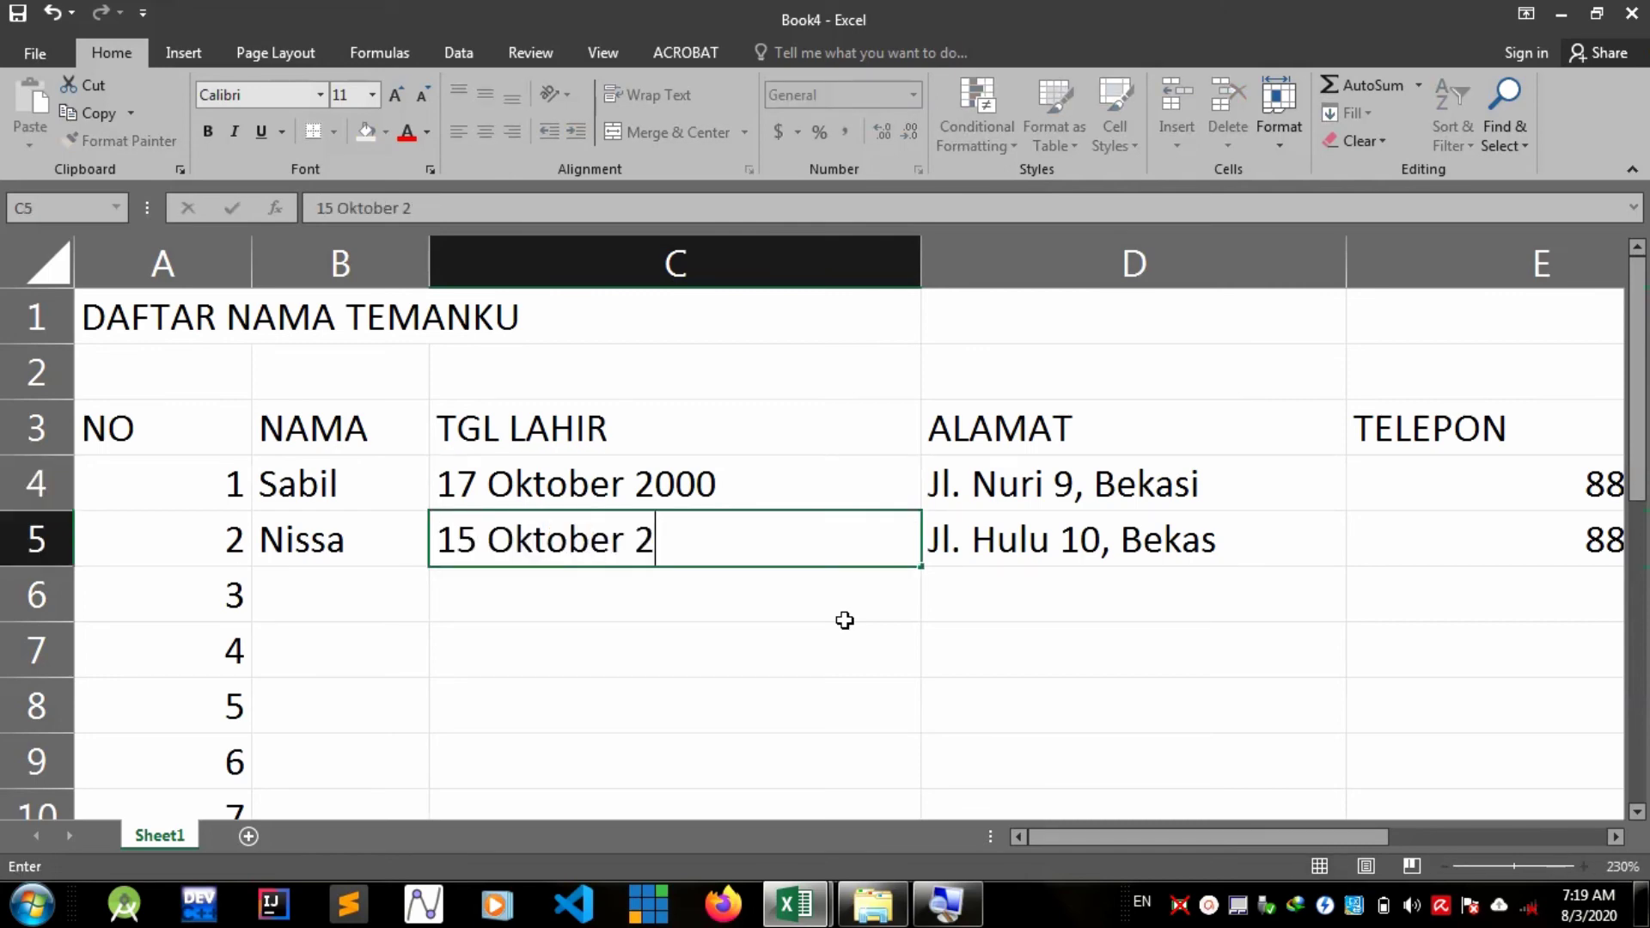
text(000)
key(Return)
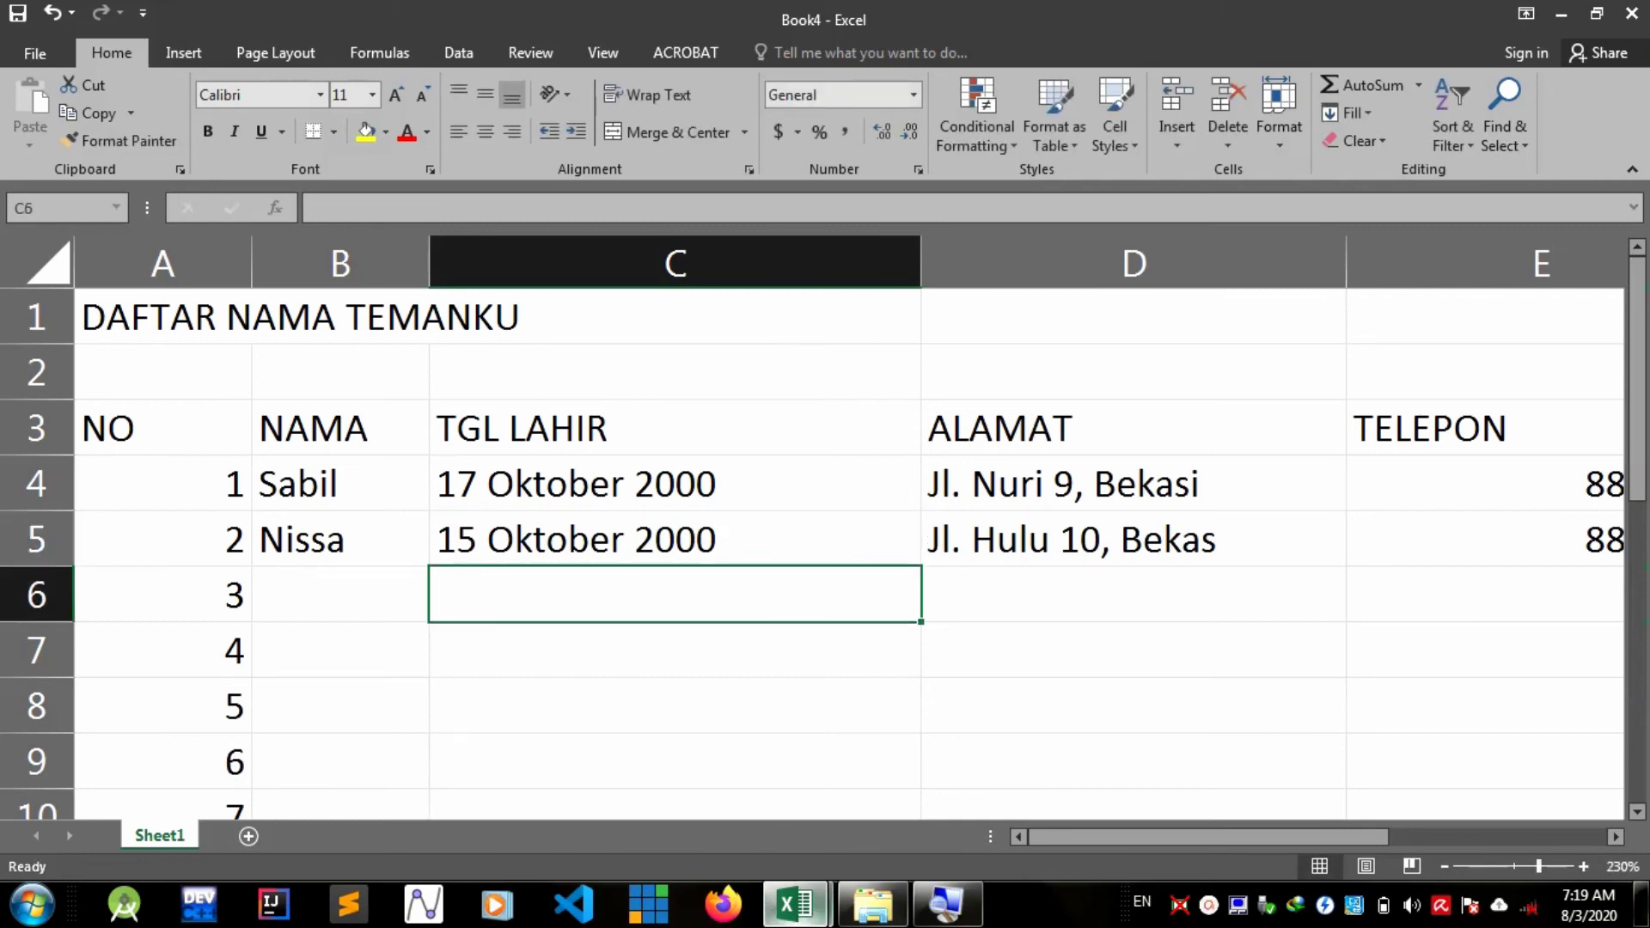
Switch to the Book1 workbook and zoom the sheet to 160%.
click(677, 779)
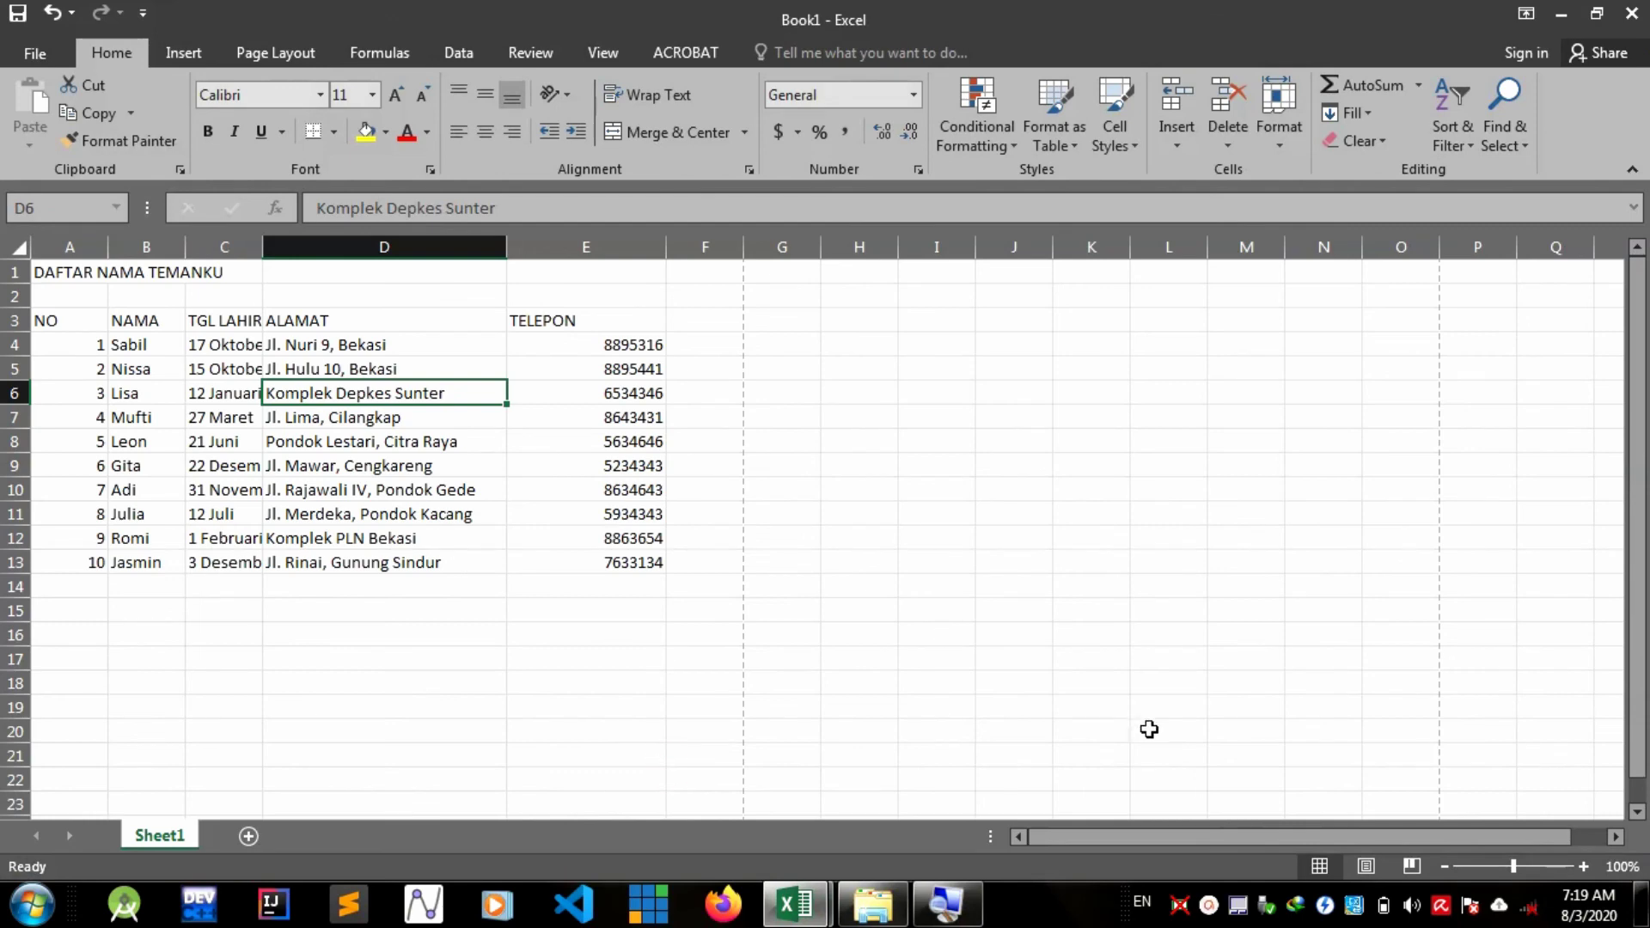
click(1584, 866)
click(1584, 866)
click(1584, 866)
click(1583, 867)
click(1583, 866)
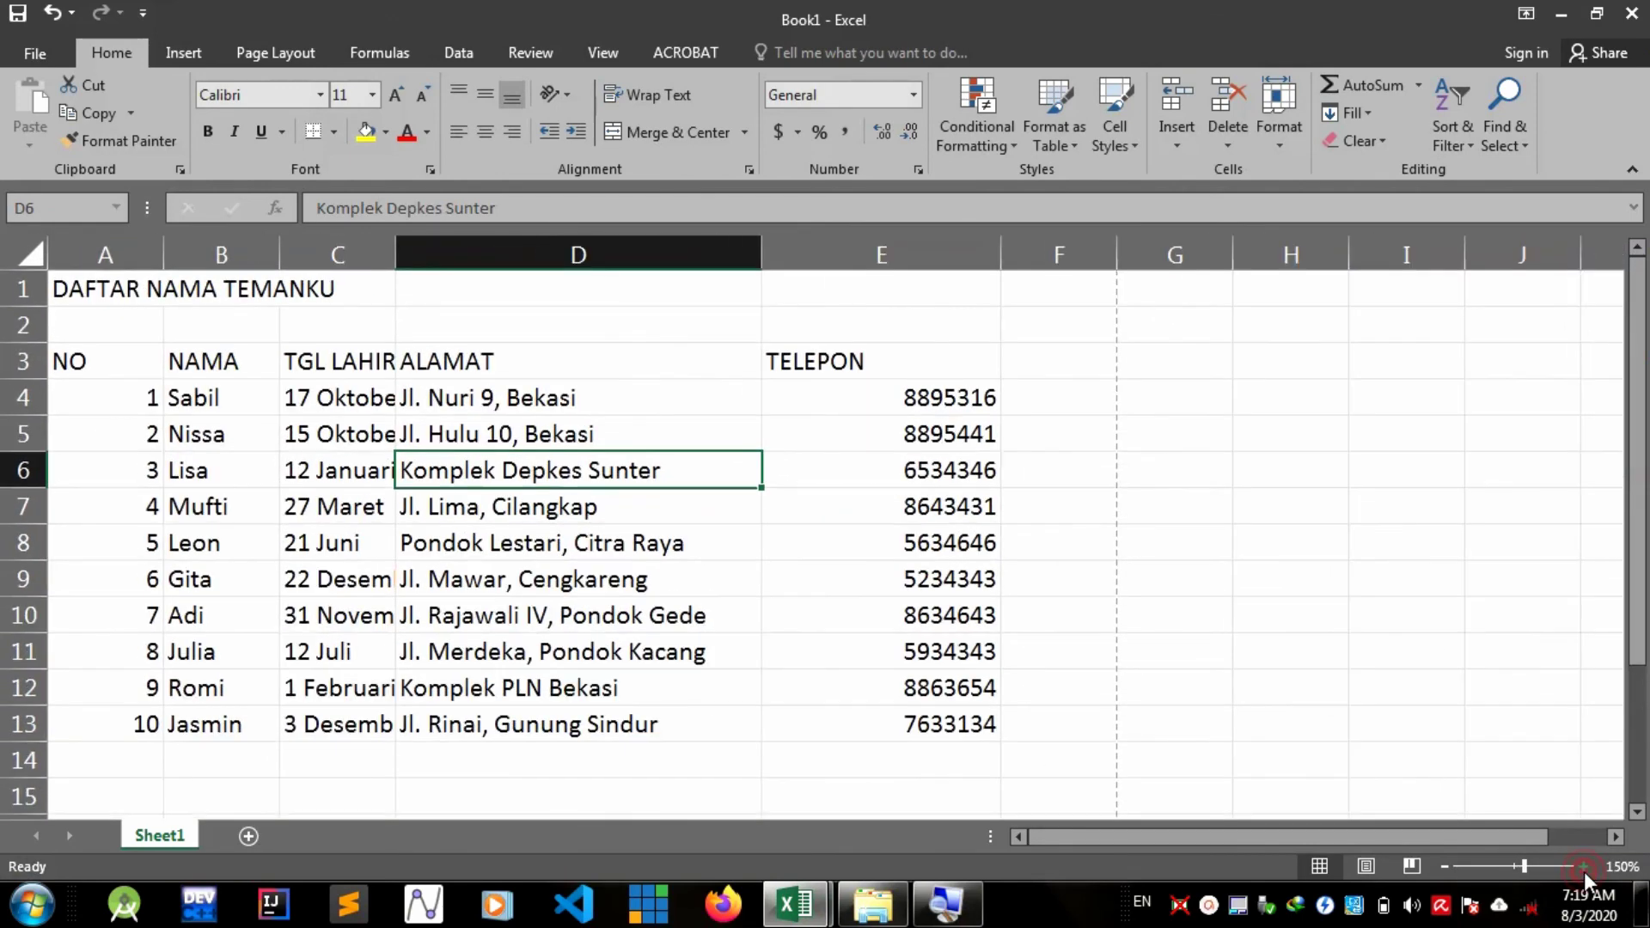
click(1584, 866)
Widen column C to fit the dates, and narrow columns A and E.
drag(423, 237, 533, 243)
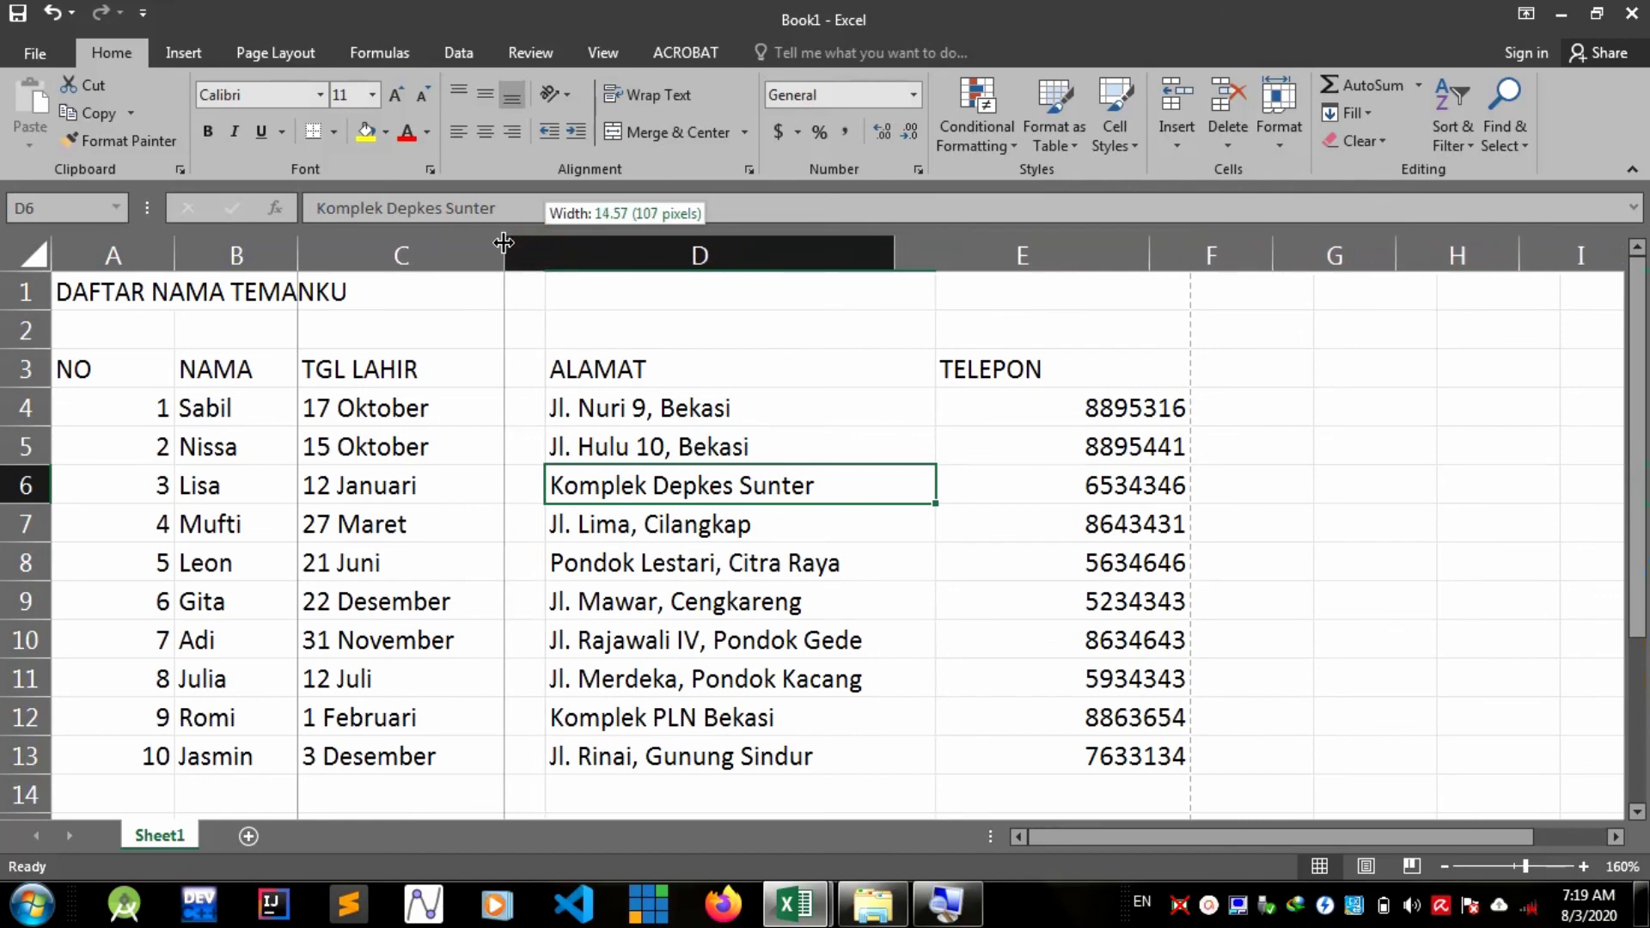
drag(533, 244, 504, 243)
drag(168, 242, 109, 243)
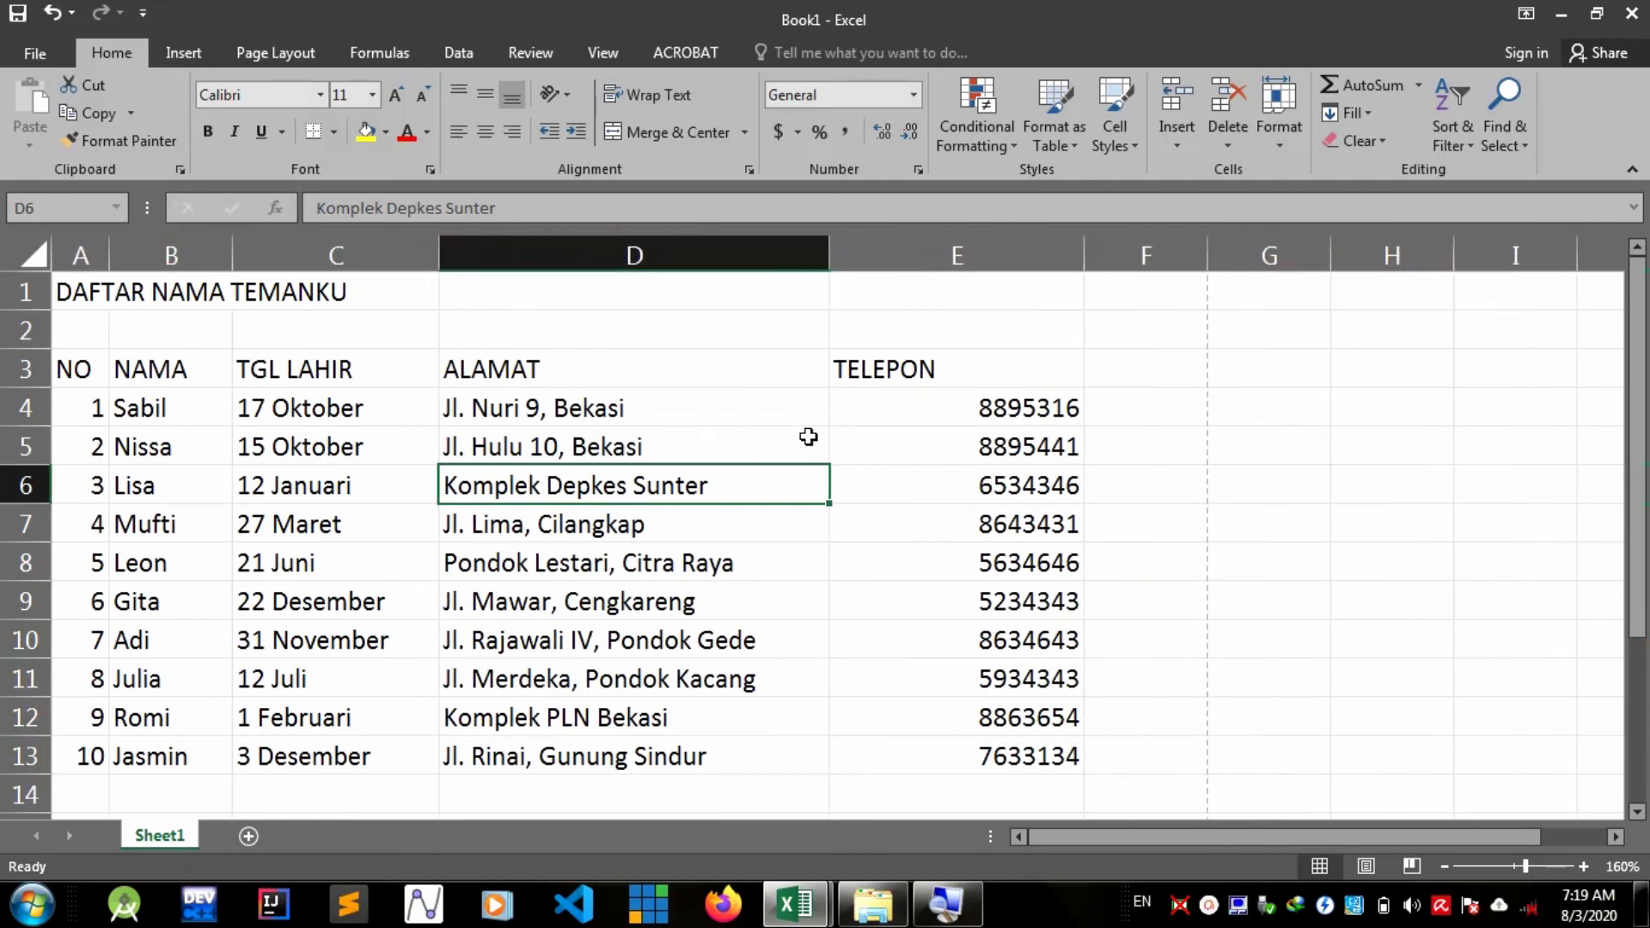
click(1359, 515)
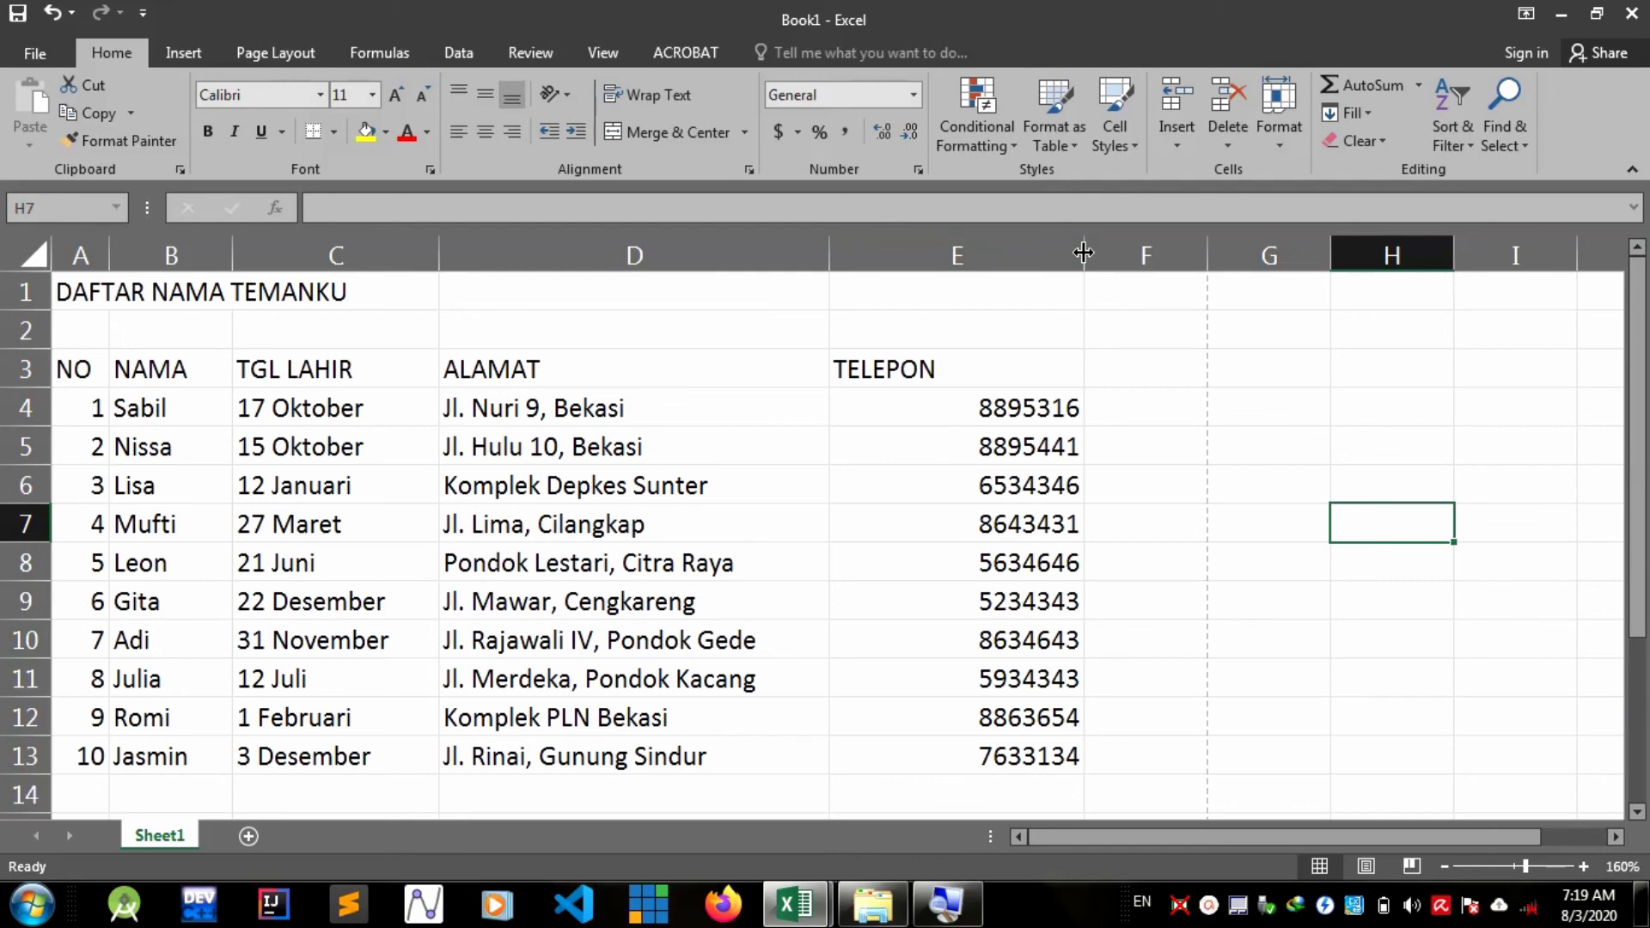
drag(1083, 251, 989, 247)
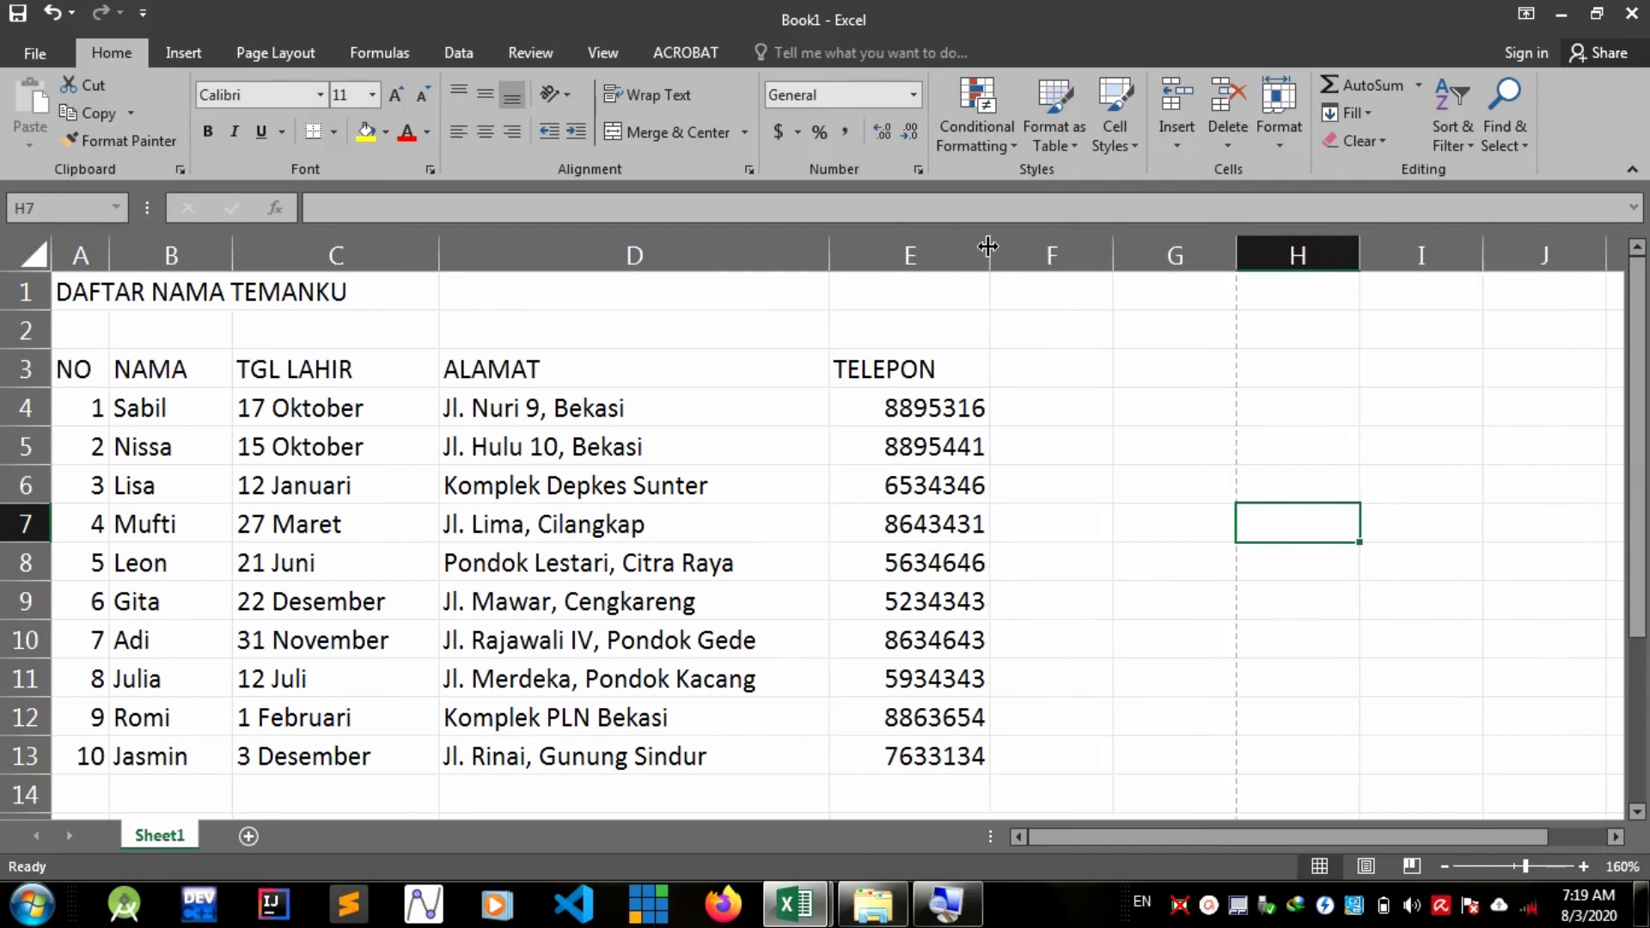